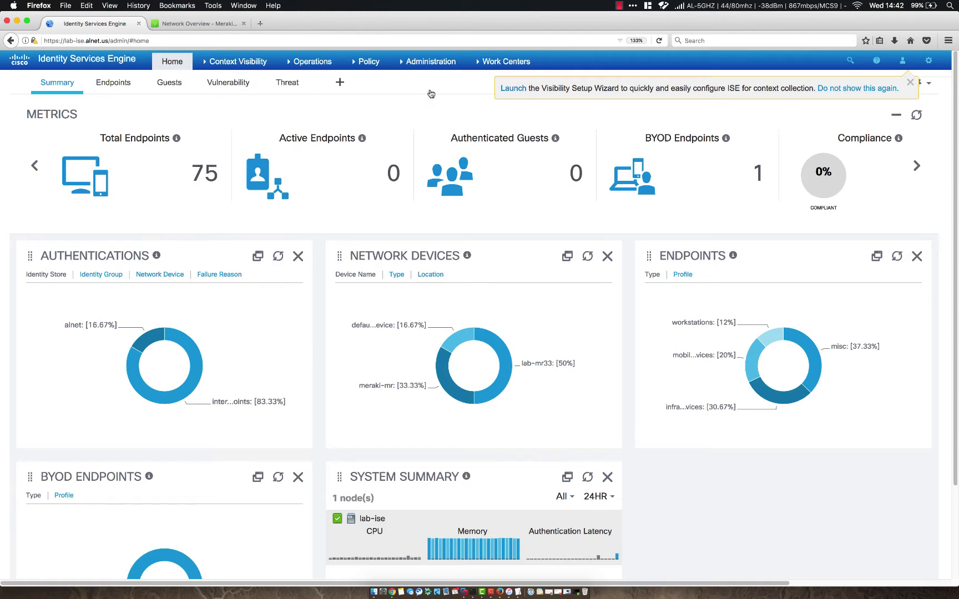
From the Home dashboard, open the Policy menu to reach Authorization.
left_click(431, 62)
left_click(368, 65)
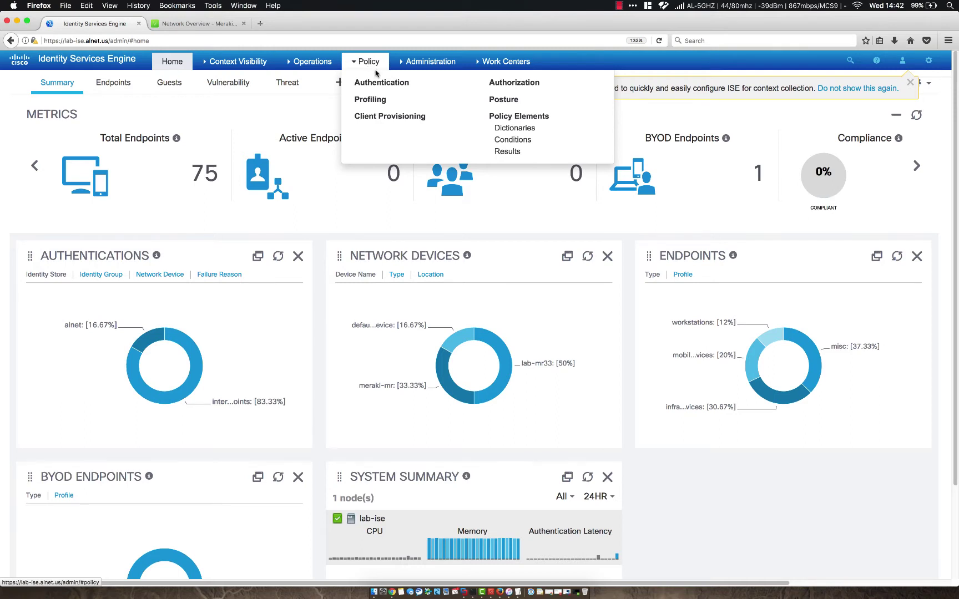
On the Authorization policy page, insert a new rule below the Wireless Black List Default rule.
left_click(506, 83)
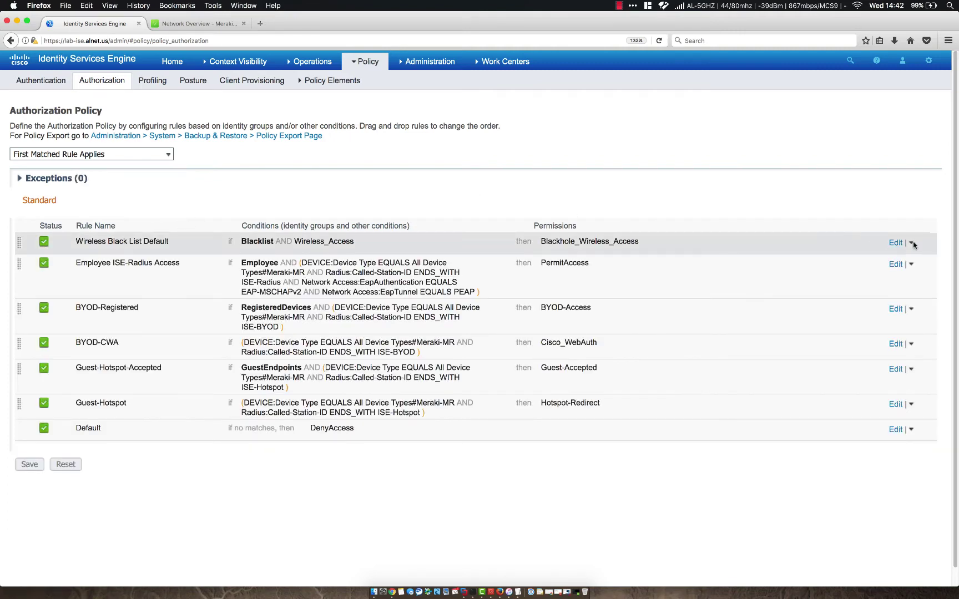
left_click(910, 245)
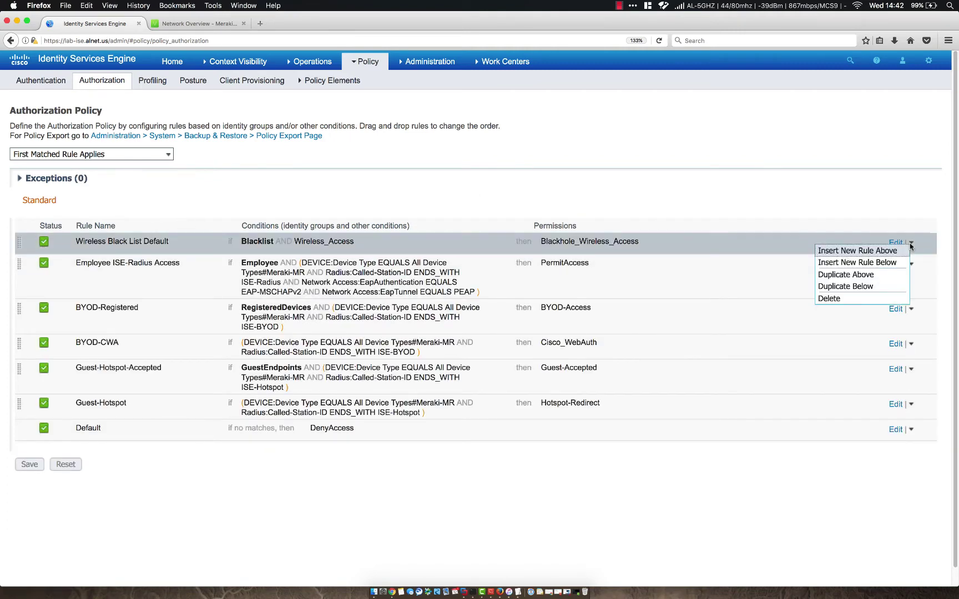
left_click(861, 262)
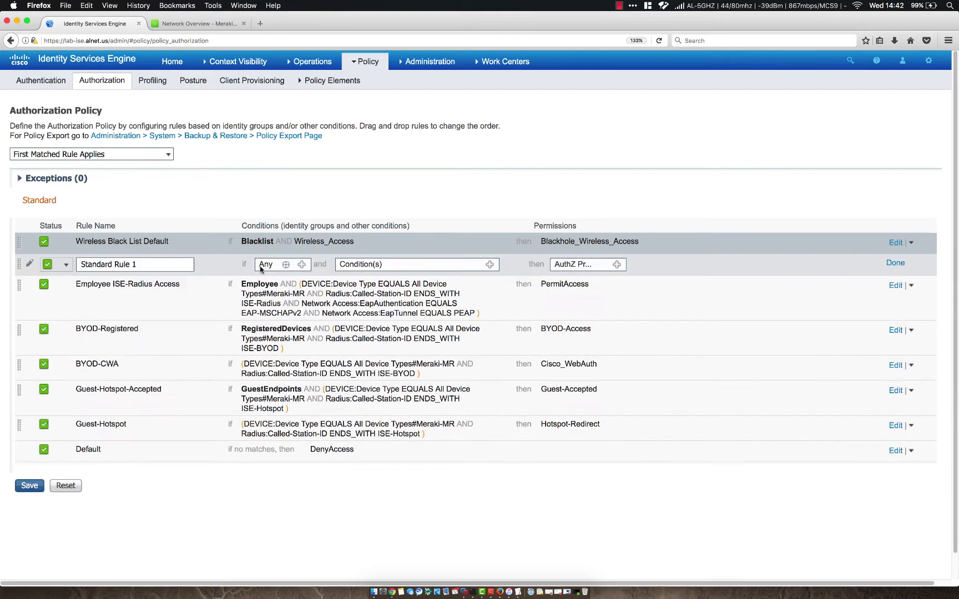
Rename the new rule to Employee-AD-Users-MSCHAP.
left_click_drag(158, 265, 66, 265)
type("Employee-AD")
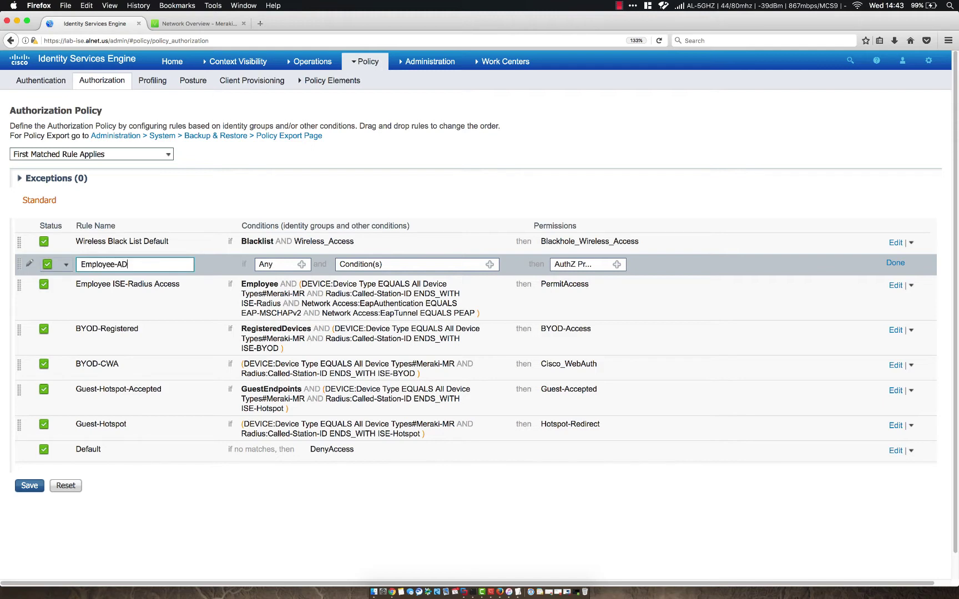
type("-Users-MSCHAP")
left_click_drag(152, 262, 175, 262)
left_click(188, 265)
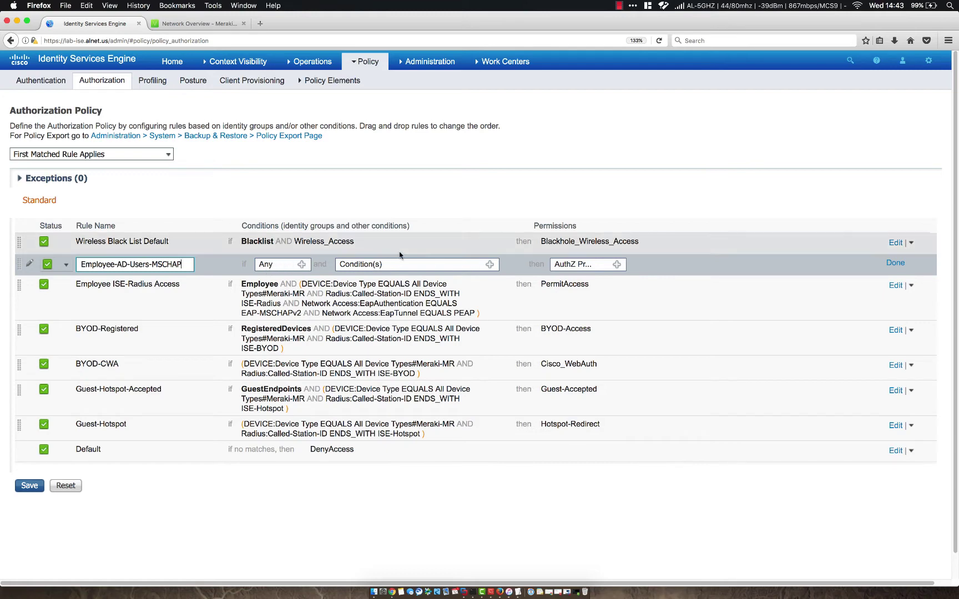
Add the first condition: ALNET:ExternalGroups Equals Domain Users.
left_click(490, 265)
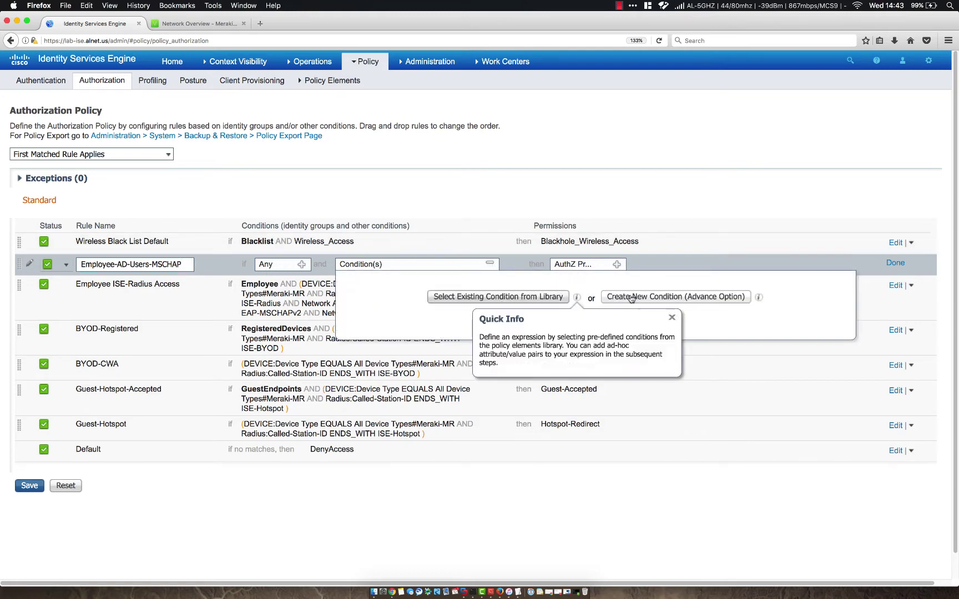
left_click(511, 298)
left_click(555, 320)
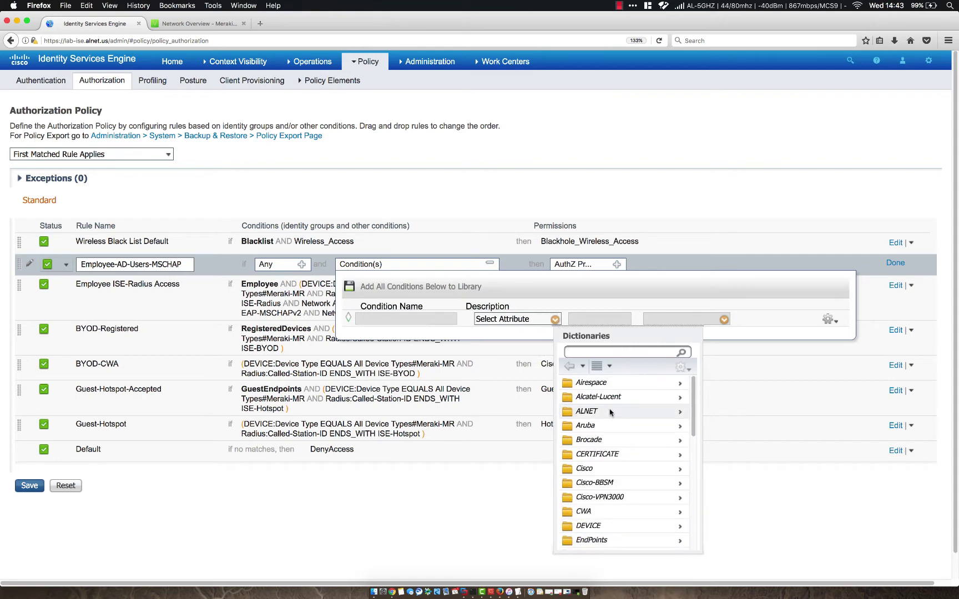
left_click(587, 411)
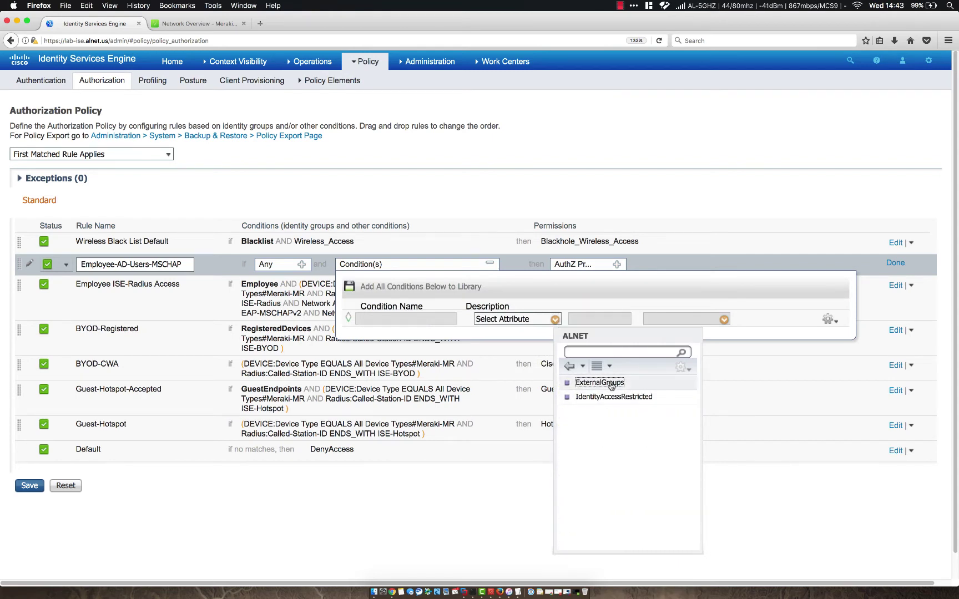
left_click(599, 382)
left_click(718, 320)
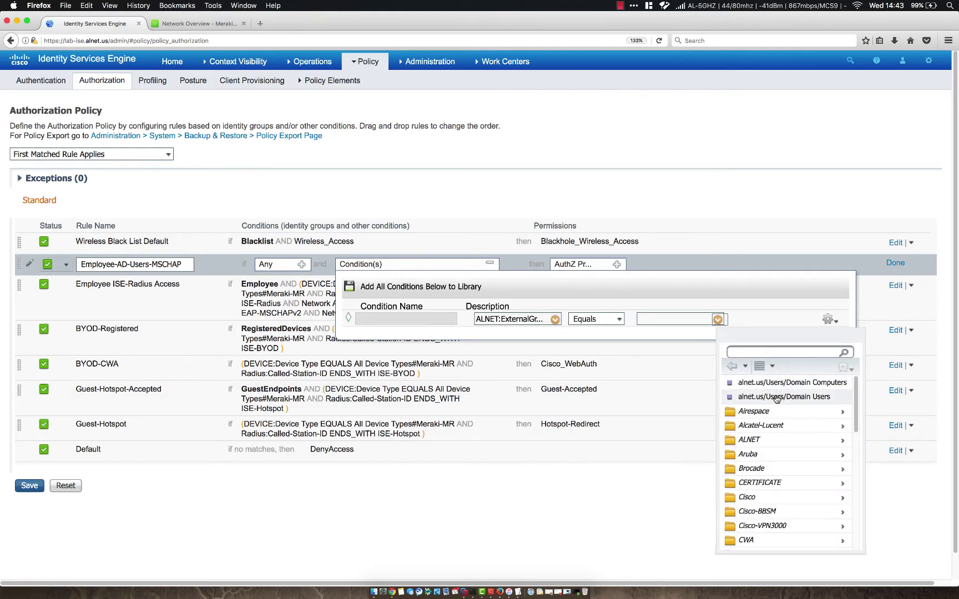
left_click(776, 397)
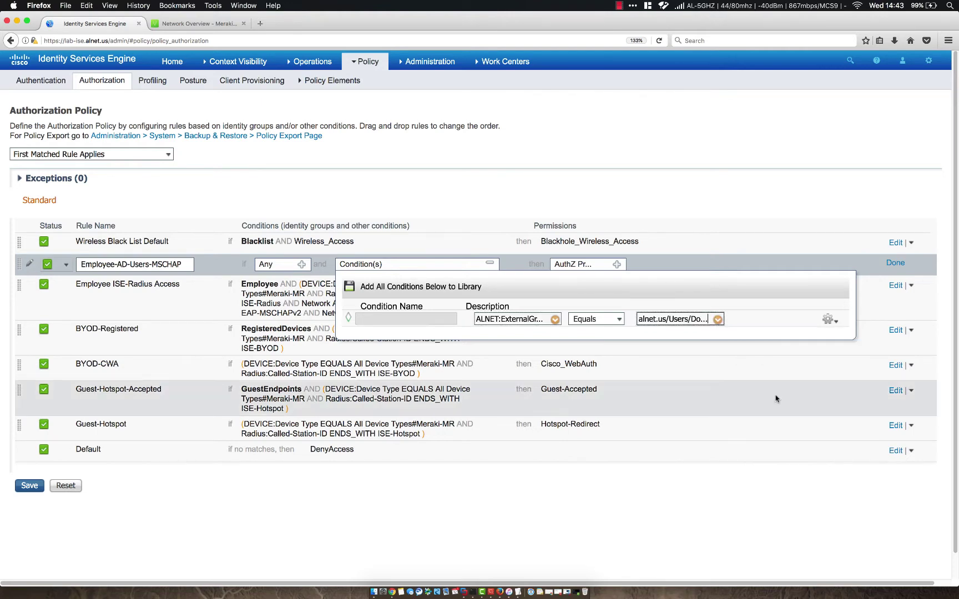
Add a second condition: Network Access:EapAuthentication Equals EAP-MSCHAPv2.
left_click(833, 322)
left_click(866, 331)
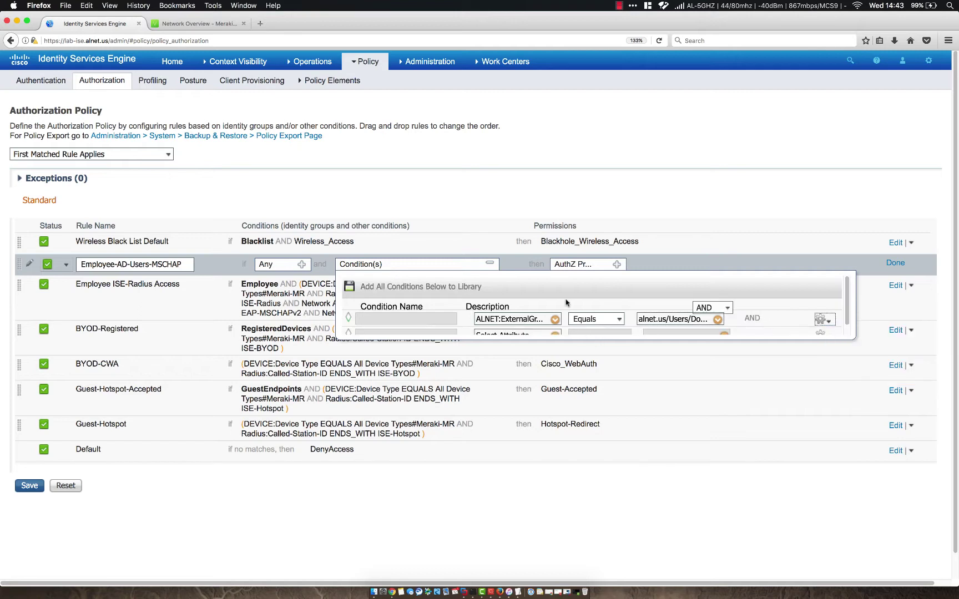
scroll(567, 300, "down", 1)
left_click(555, 326)
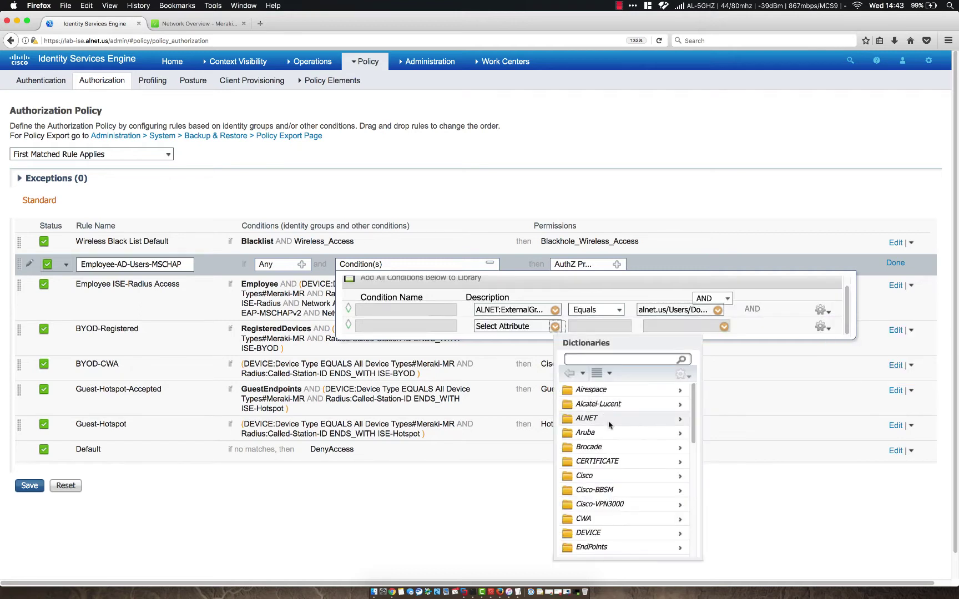
scroll(609, 425, "down", 5)
scroll(609, 425, "down", 3)
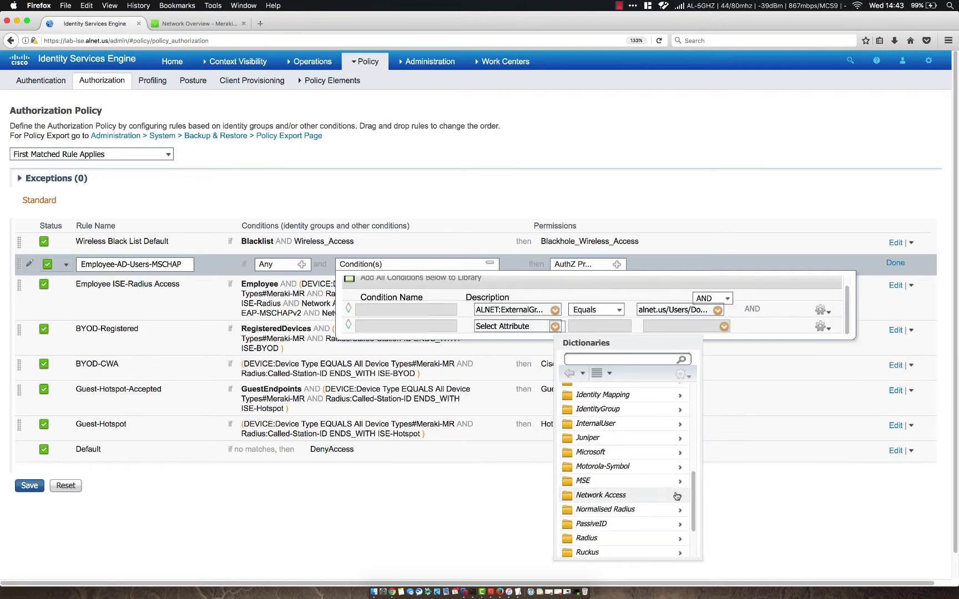
left_click(678, 495)
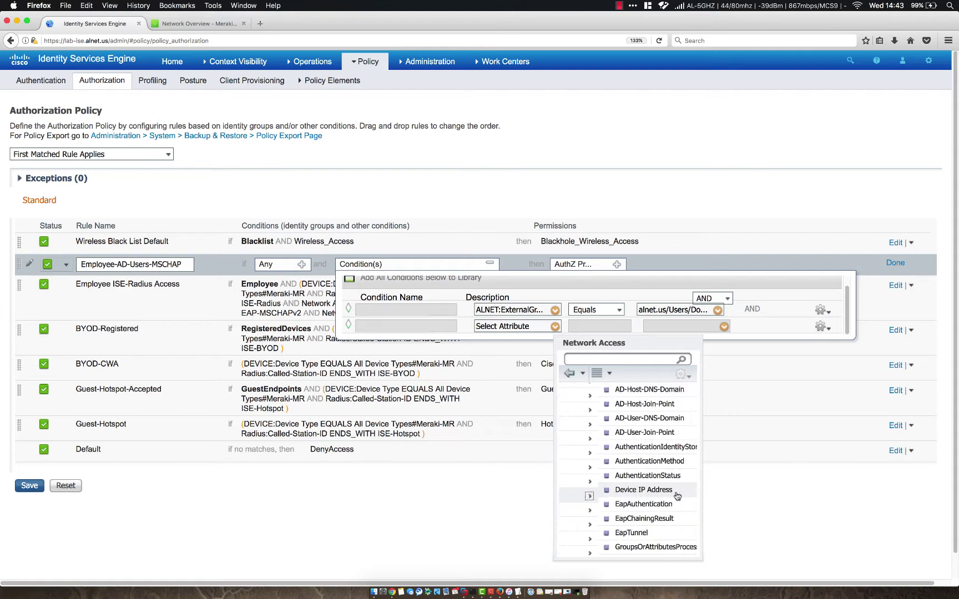
left_click(604, 504)
left_click(718, 327)
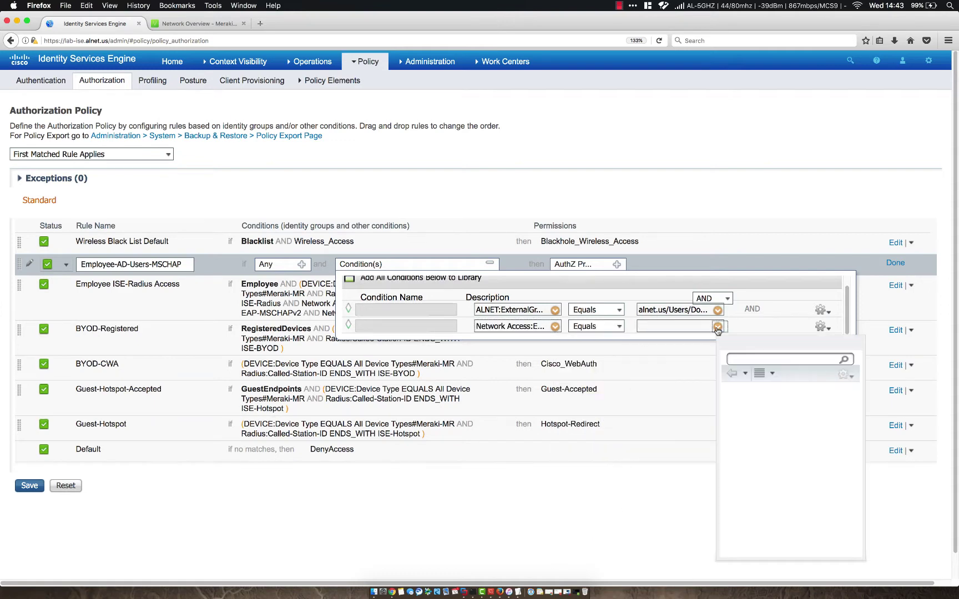
left_click(747, 422)
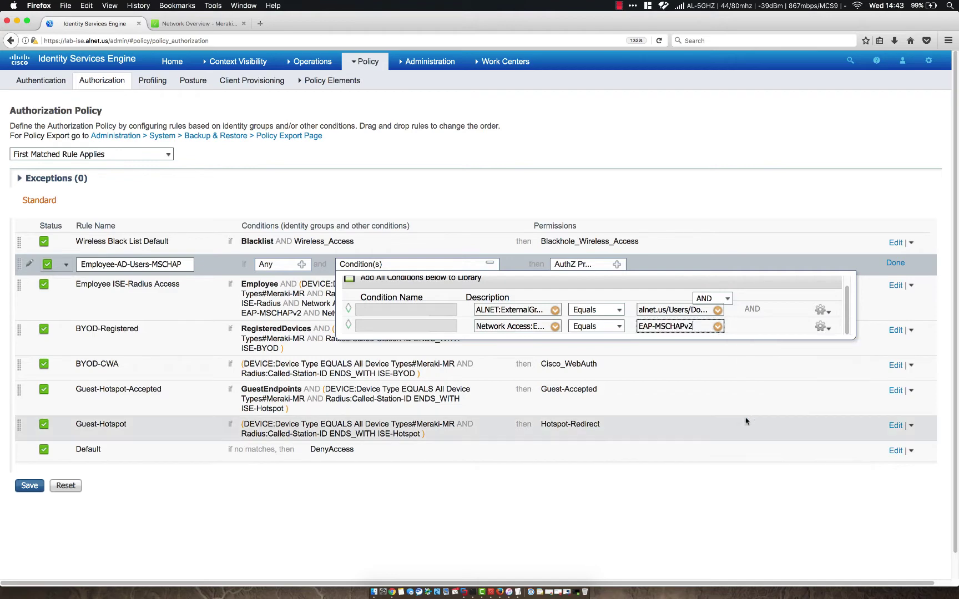
Add a third condition row and browse its attribute dictionaries.
left_click(821, 327)
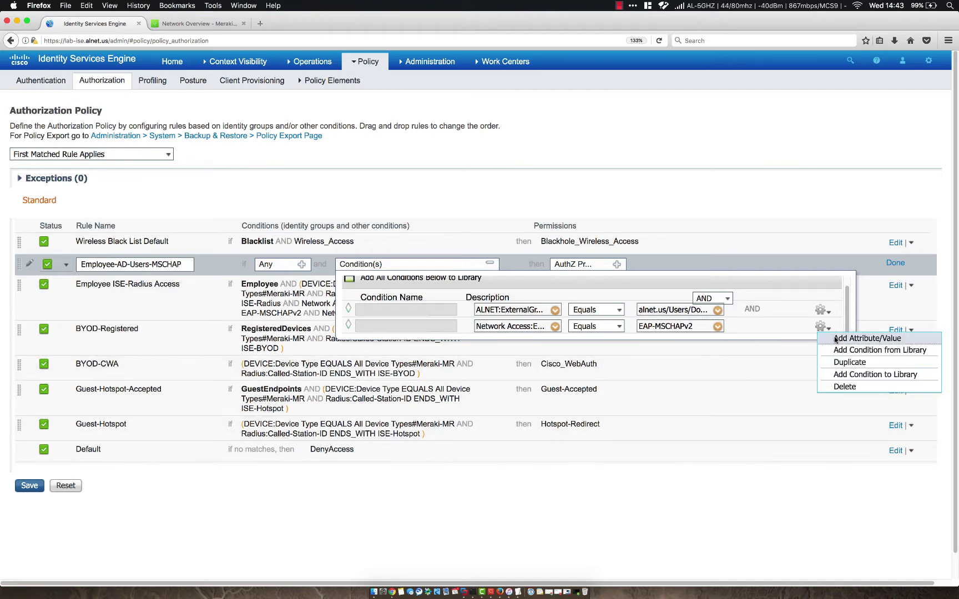
left_click(836, 338)
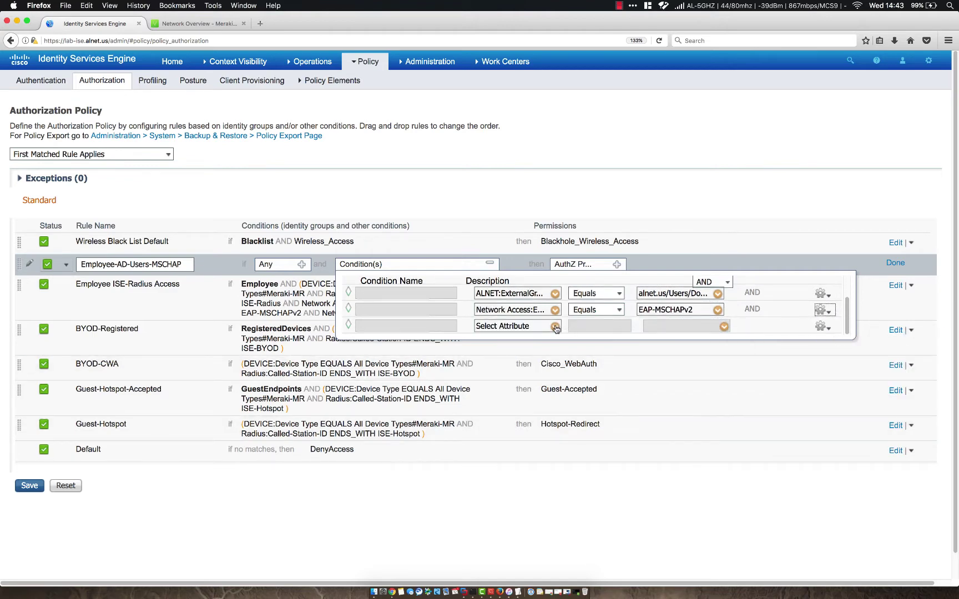
left_click(555, 326)
scroll(613, 455, "down", 6)
scroll(614, 455, "down", 4)
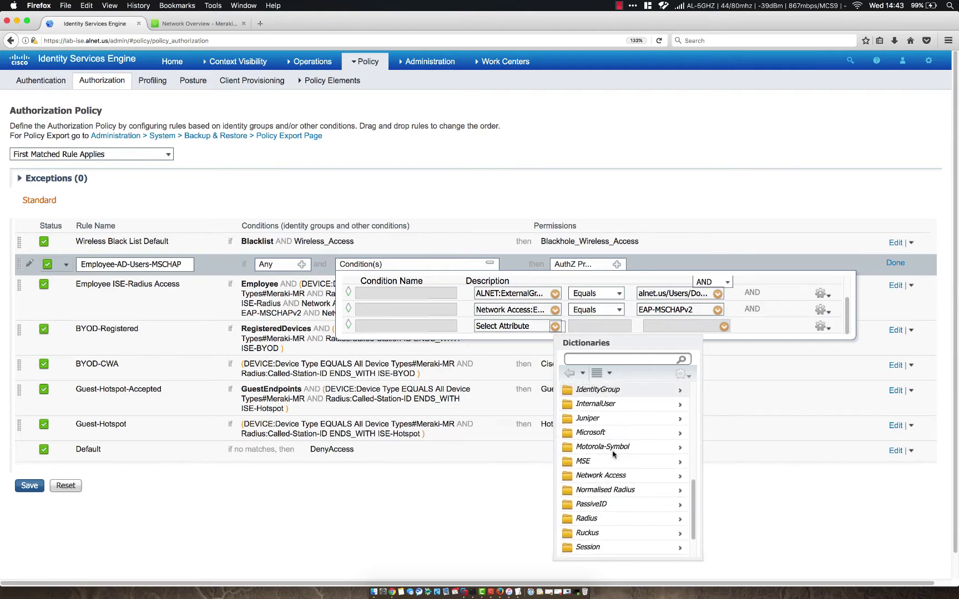
Set the third condition to Network Access:EapTunnel Equals PEAP.
left_click(681, 479)
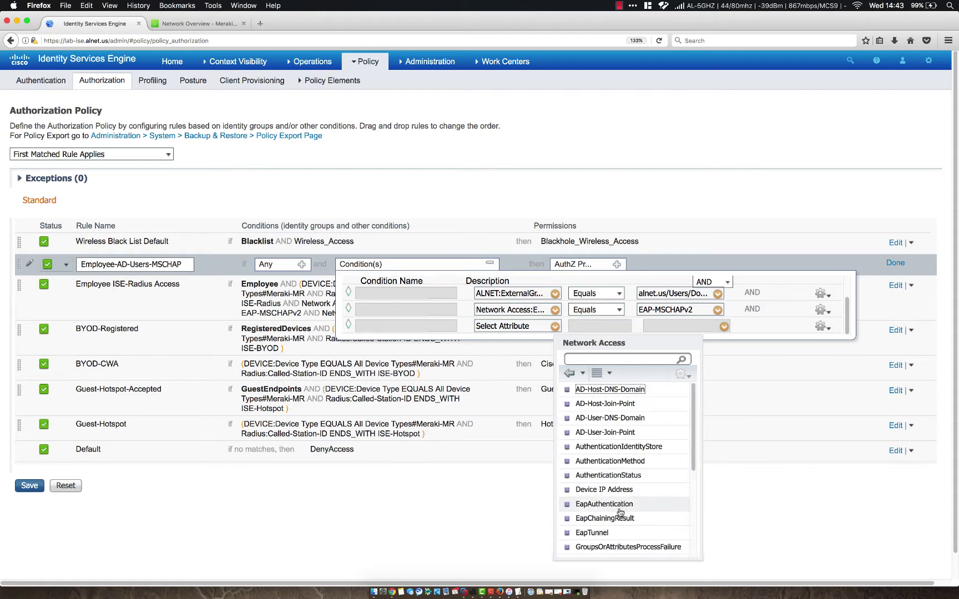
left_click(602, 534)
left_click(717, 326)
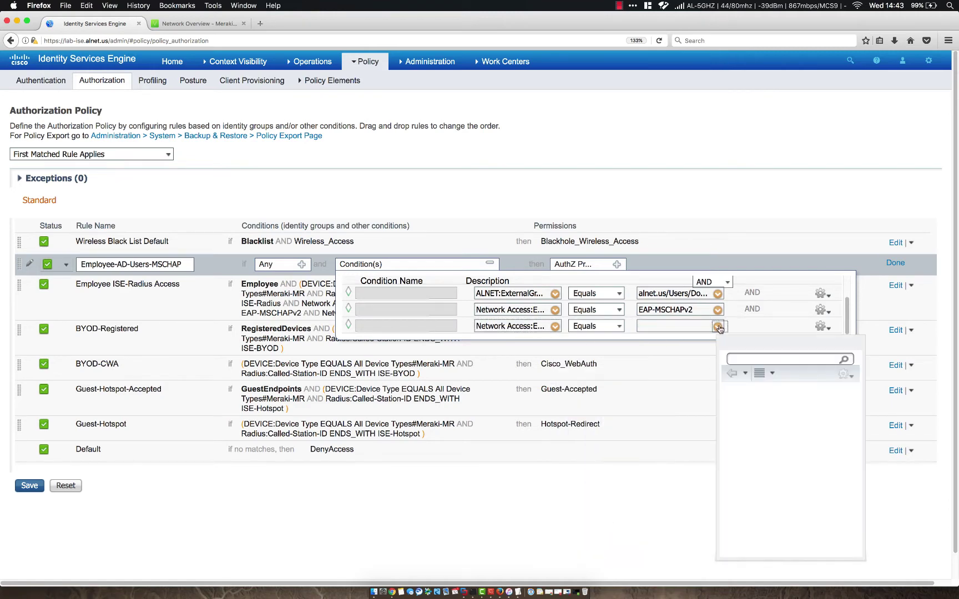
left_click(748, 418)
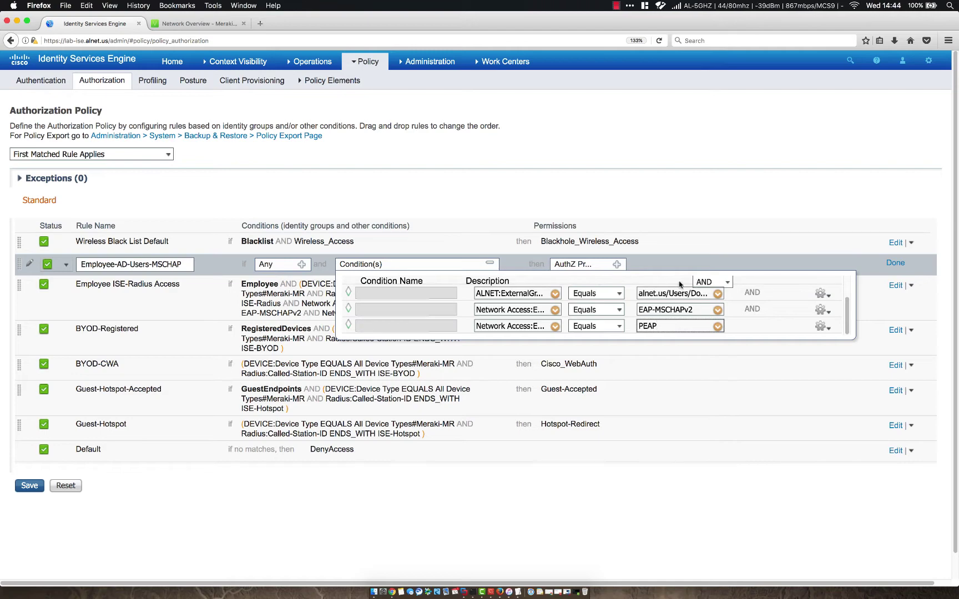
Add a fourth condition: Radius:Called-Station-ID ends with ISE-Radius.
left_click(824, 329)
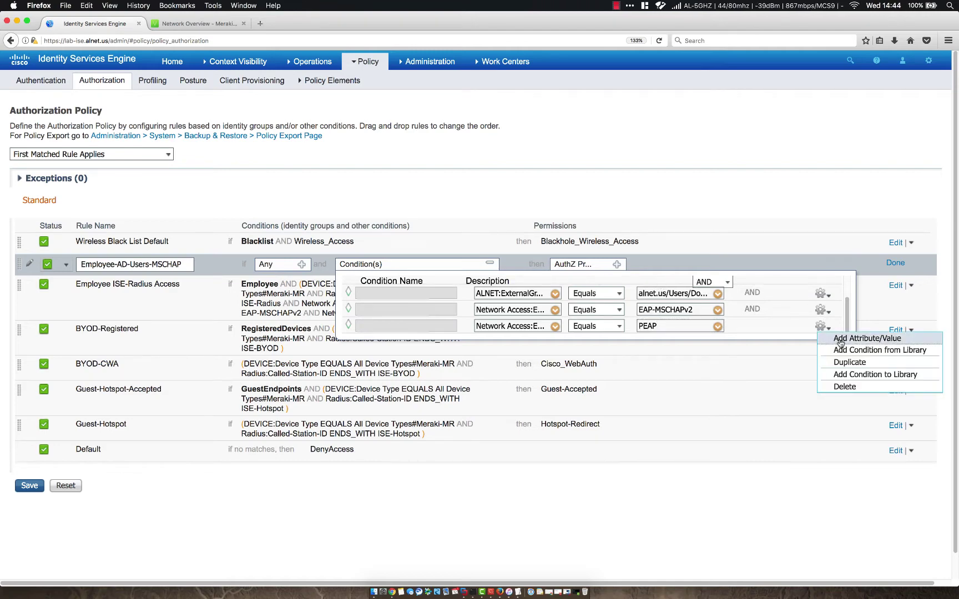
left_click(839, 336)
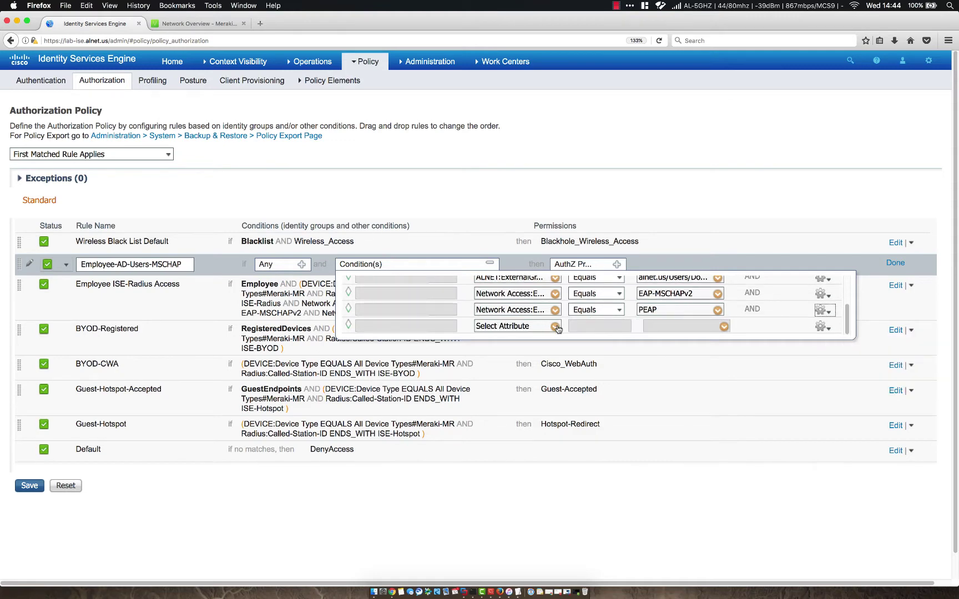
left_click(555, 326)
scroll(621, 478, "down", 6)
scroll(620, 489, "down", 4)
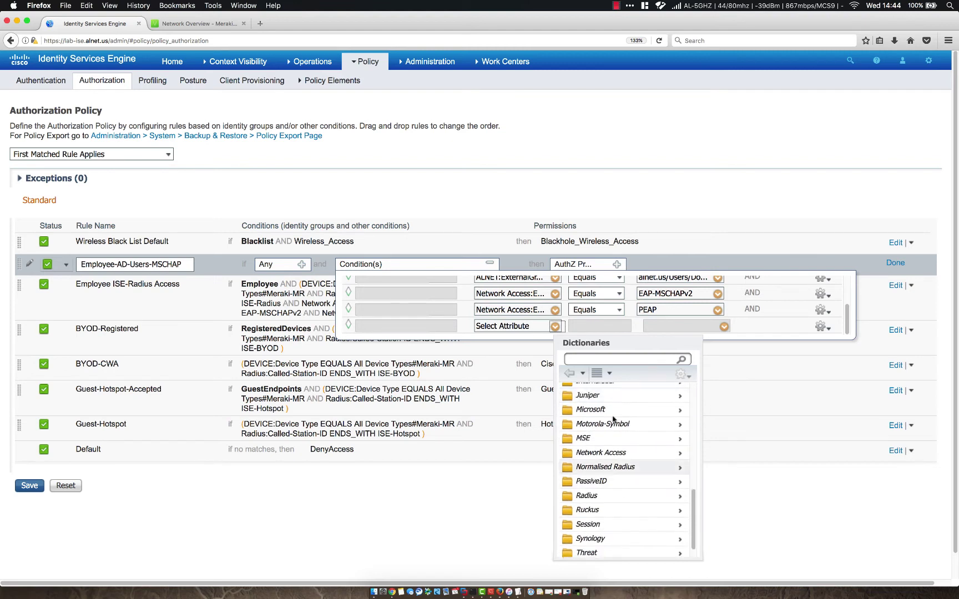
left_click(596, 498)
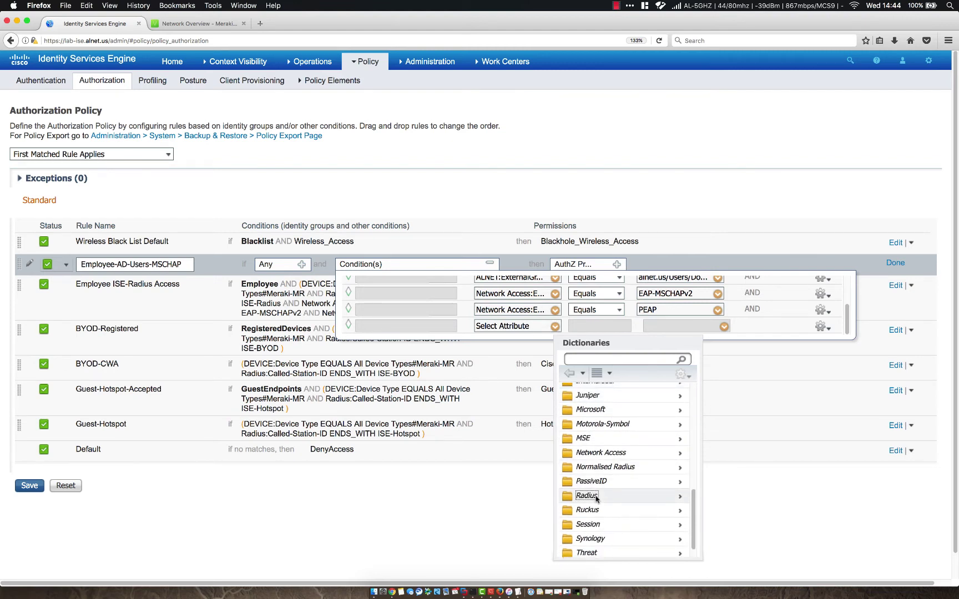
left_click(675, 501)
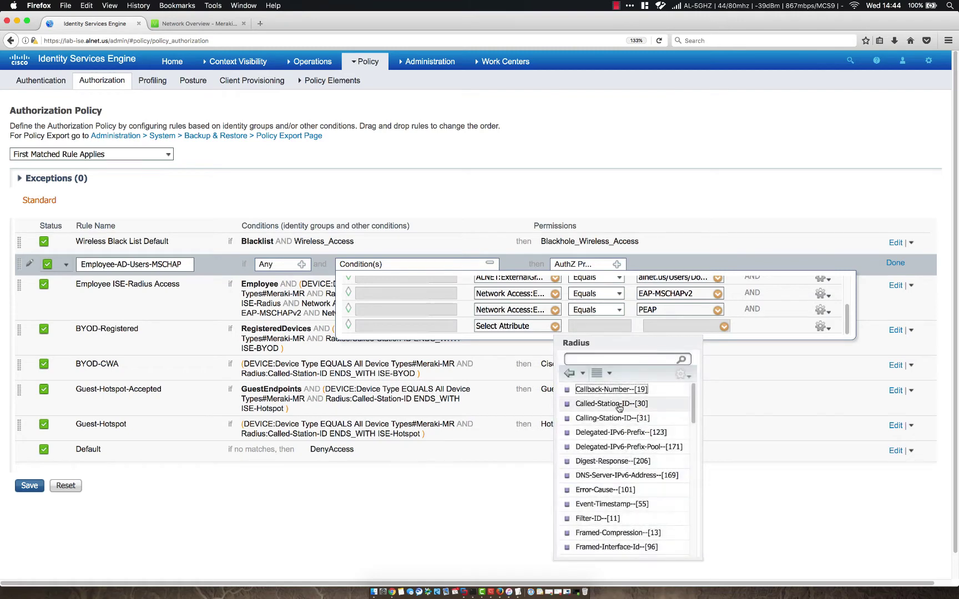
left_click(613, 404)
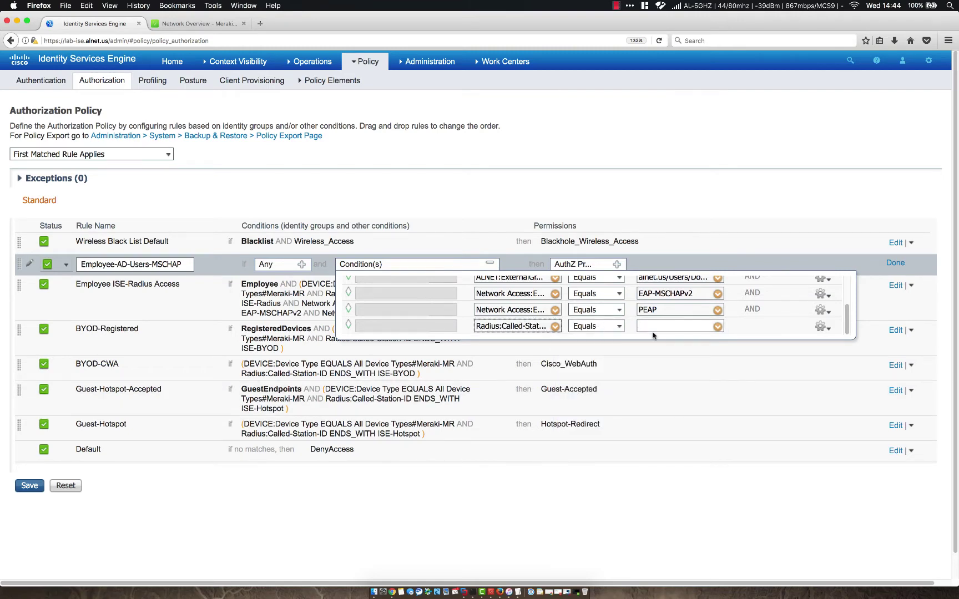
left_click(619, 326)
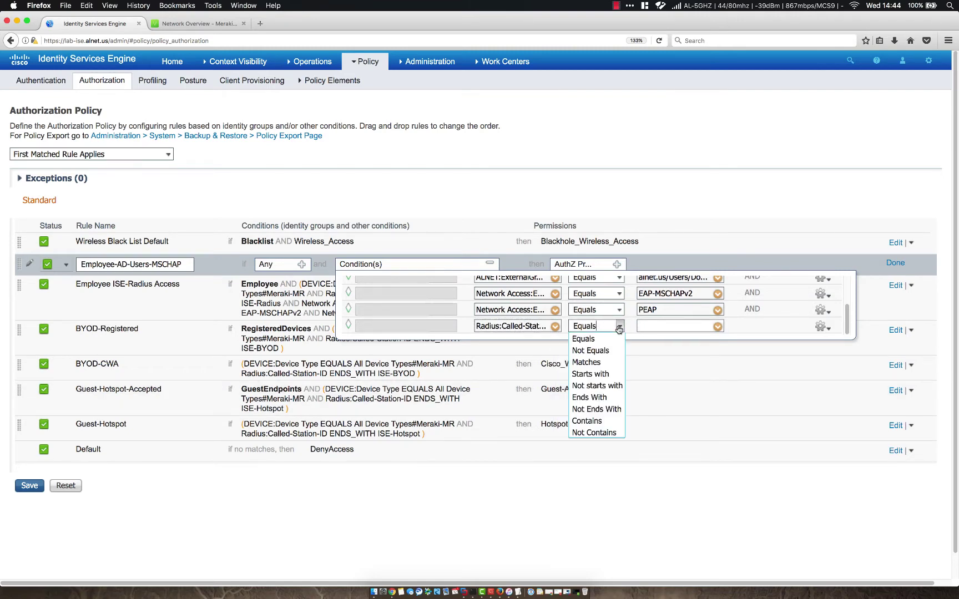
left_click(601, 398)
left_click(659, 326)
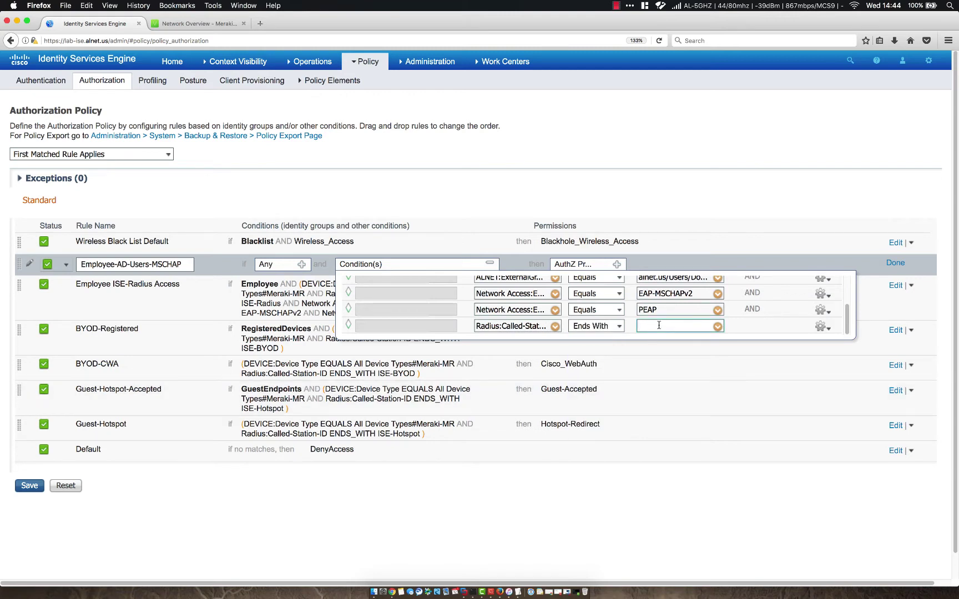
type("ISE-Radius")
left_click(492, 265)
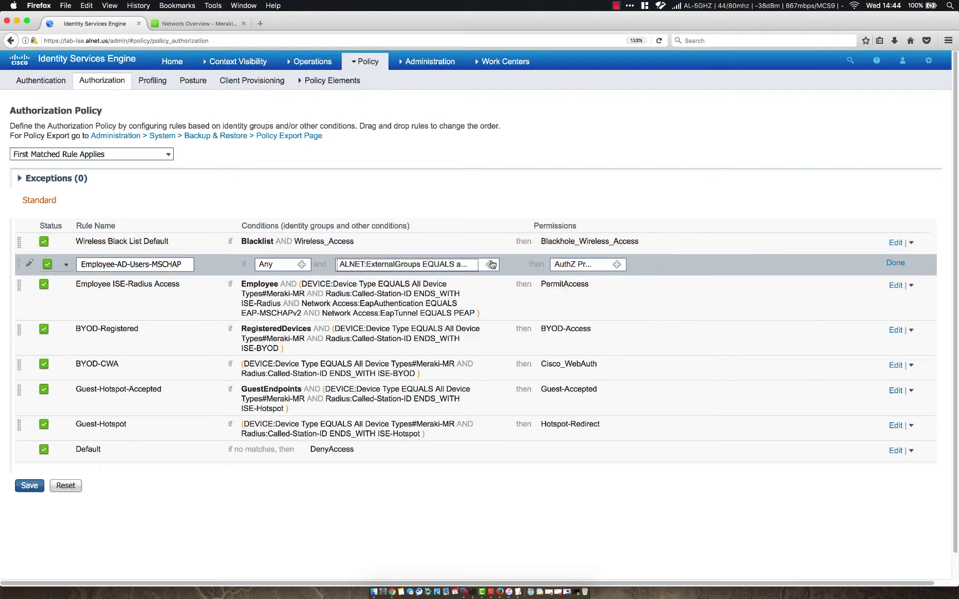
In the rule's Permissions, browse the Standard authorization profiles and open their options menu.
left_click(617, 264)
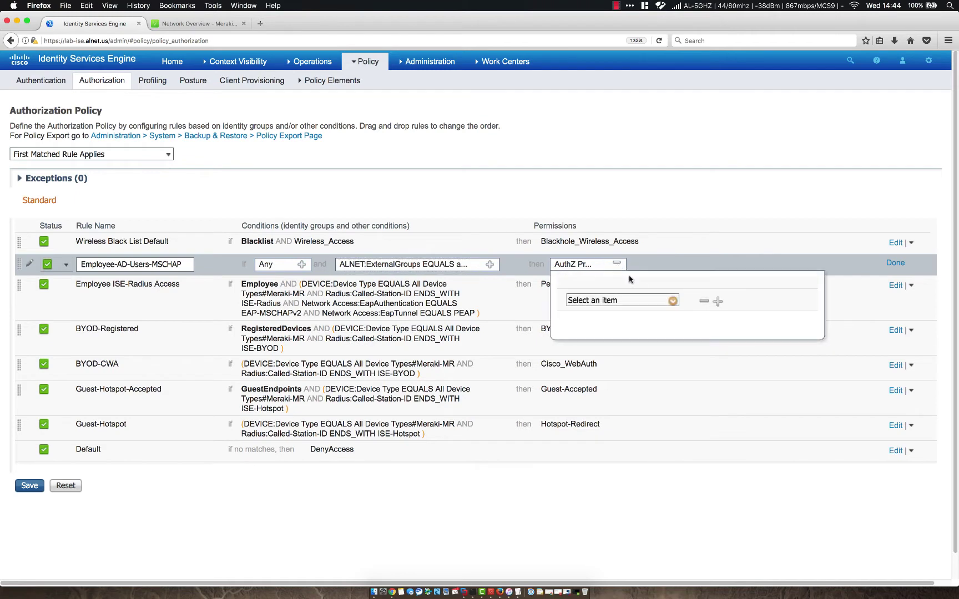
left_click(672, 301)
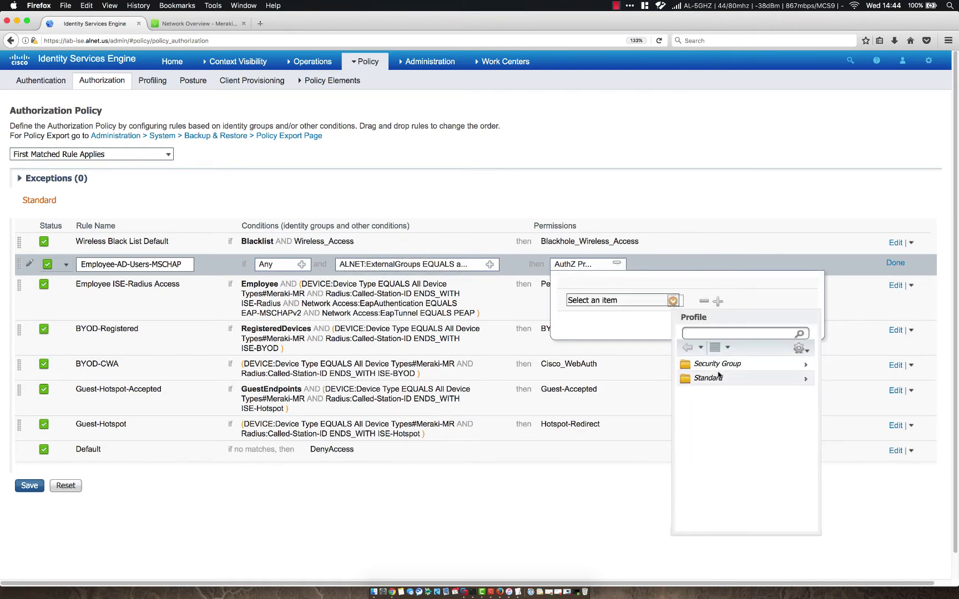
left_click(720, 378)
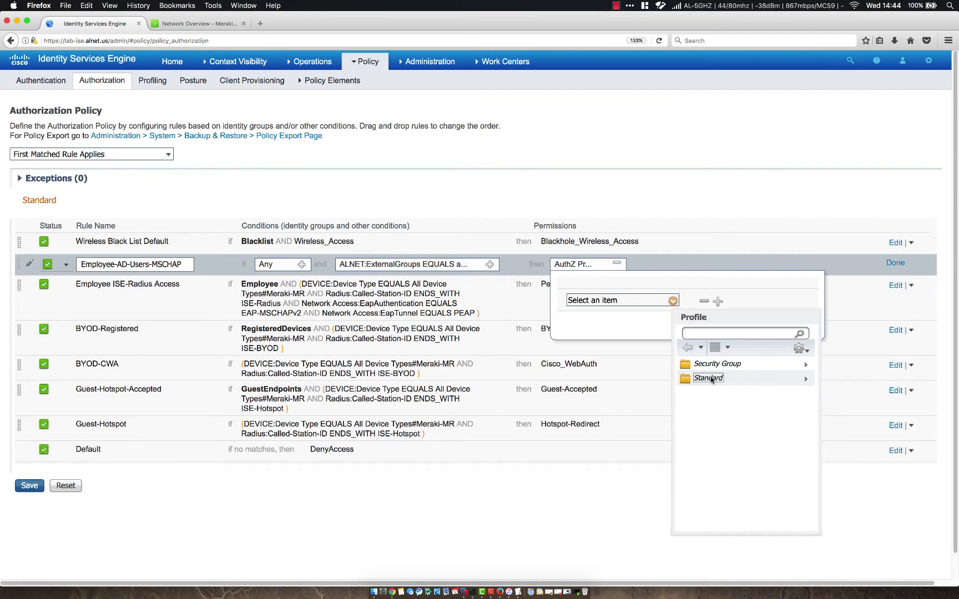
left_click(801, 348)
Start a new standard authorization profile named MSCHAP-Users.
left_click(844, 363)
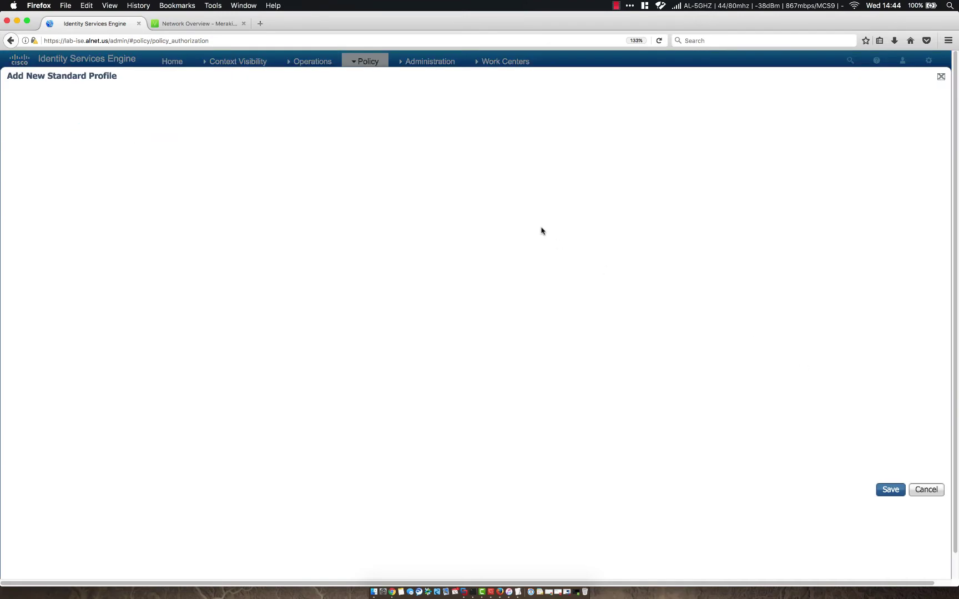
left_click(140, 108)
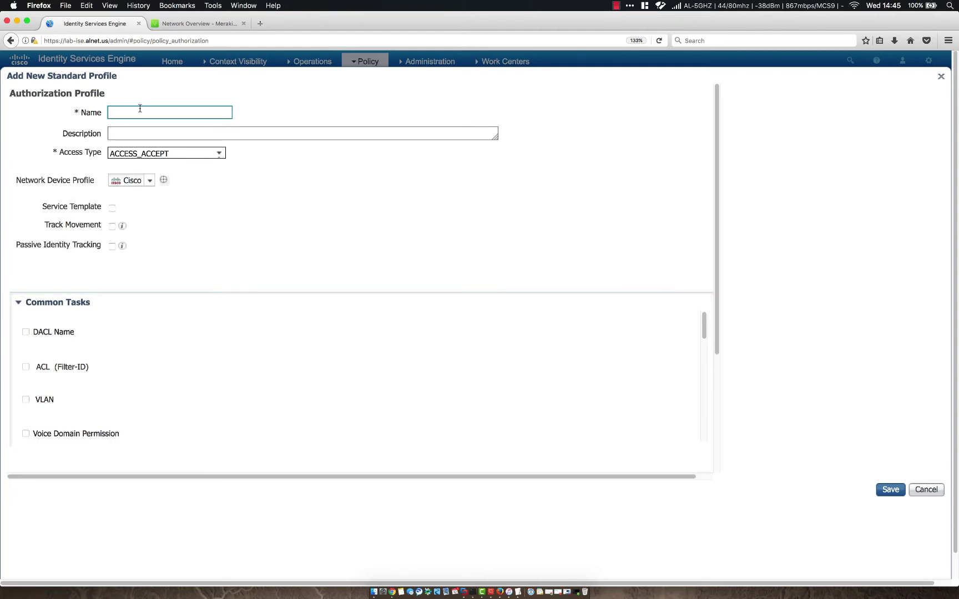
type("MSCHAP-Users")
scroll(192, 327, "down", 5)
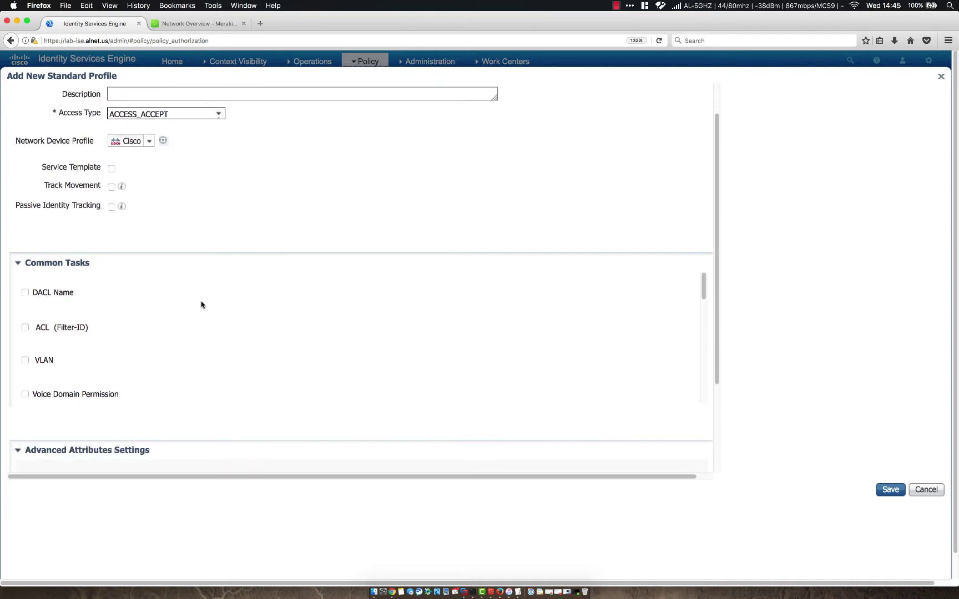
scroll(192, 333, "down", 3)
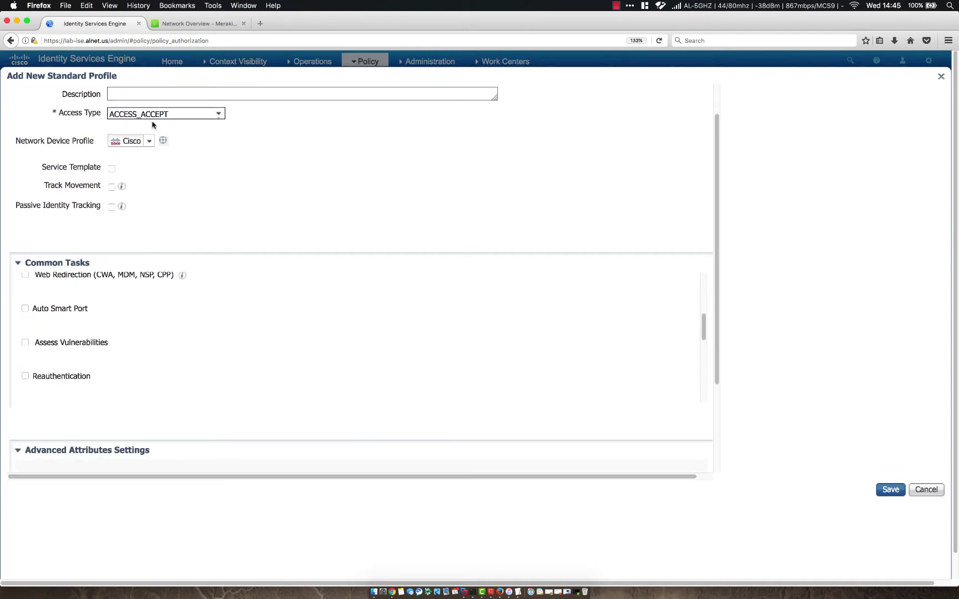
scroll(218, 325, "down", 7)
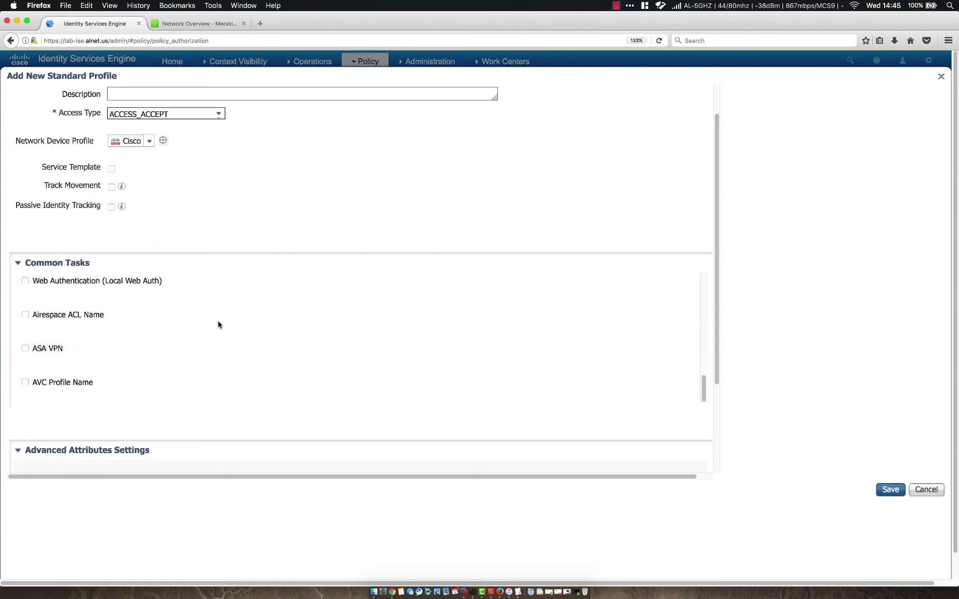
scroll(221, 425, "down", 5)
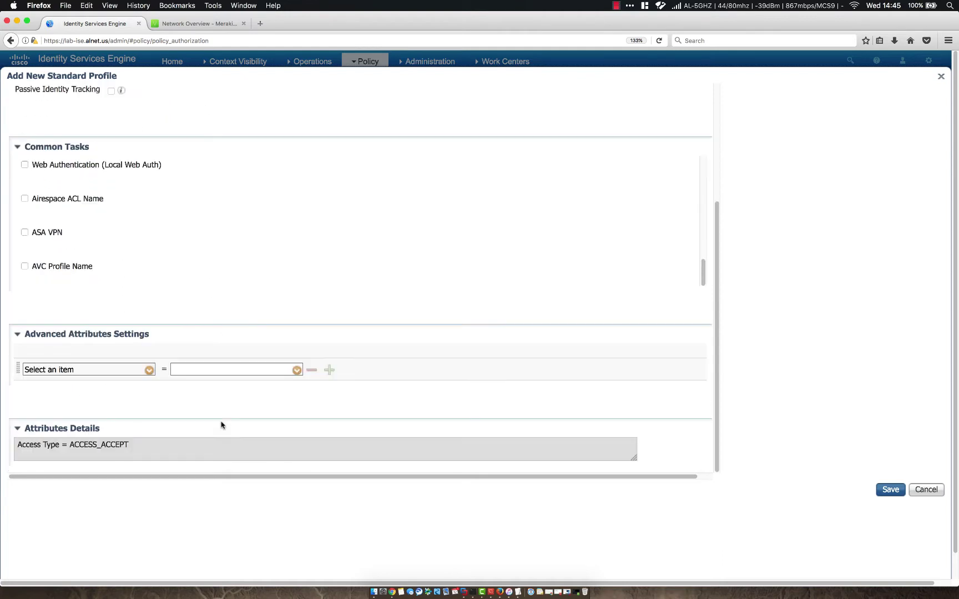
Add the advanced attribute Radius:Filter-ID = Employee and save the profile.
left_click(150, 371)
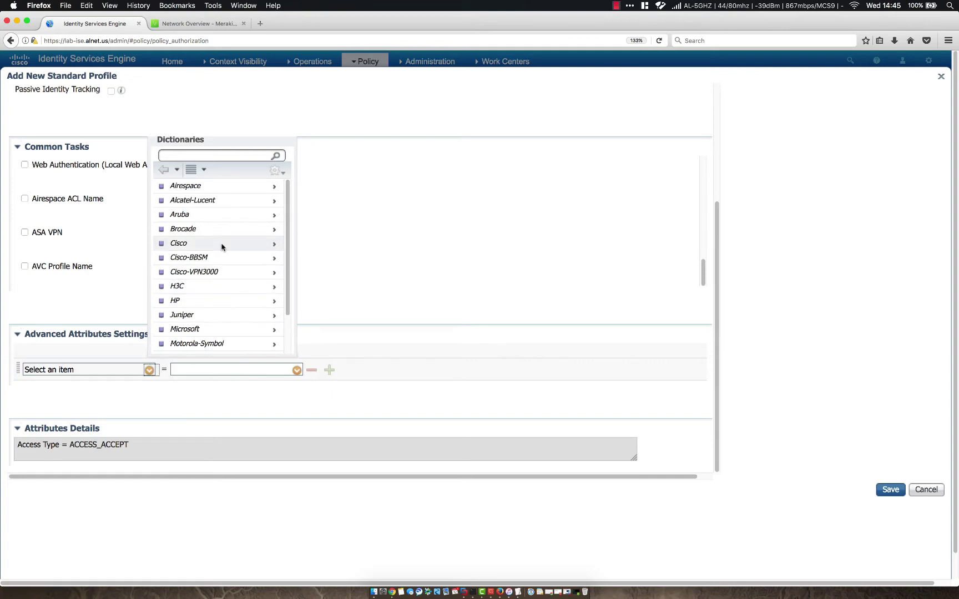
scroll(222, 247, "down", 3)
left_click(223, 156)
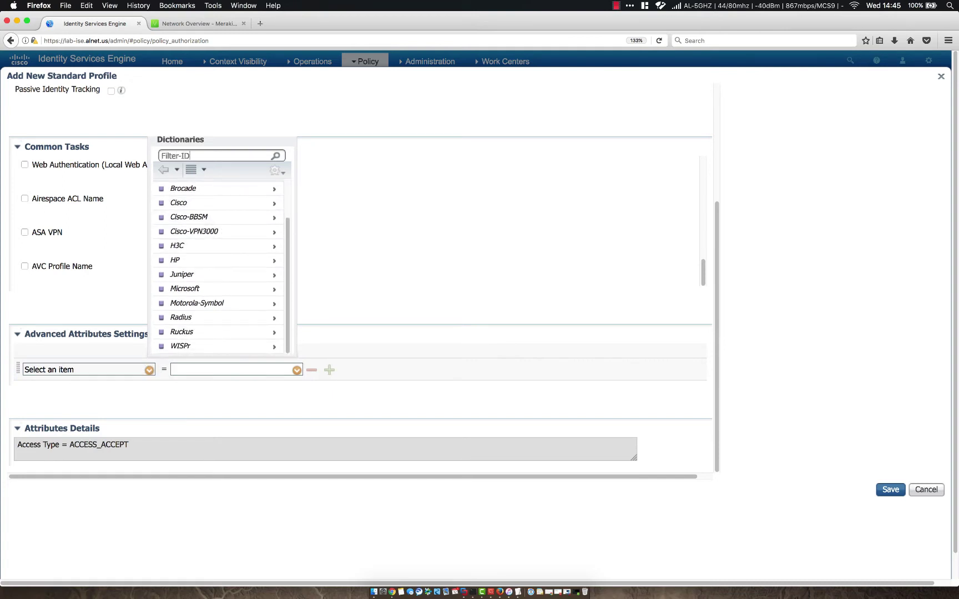
left_click(273, 156)
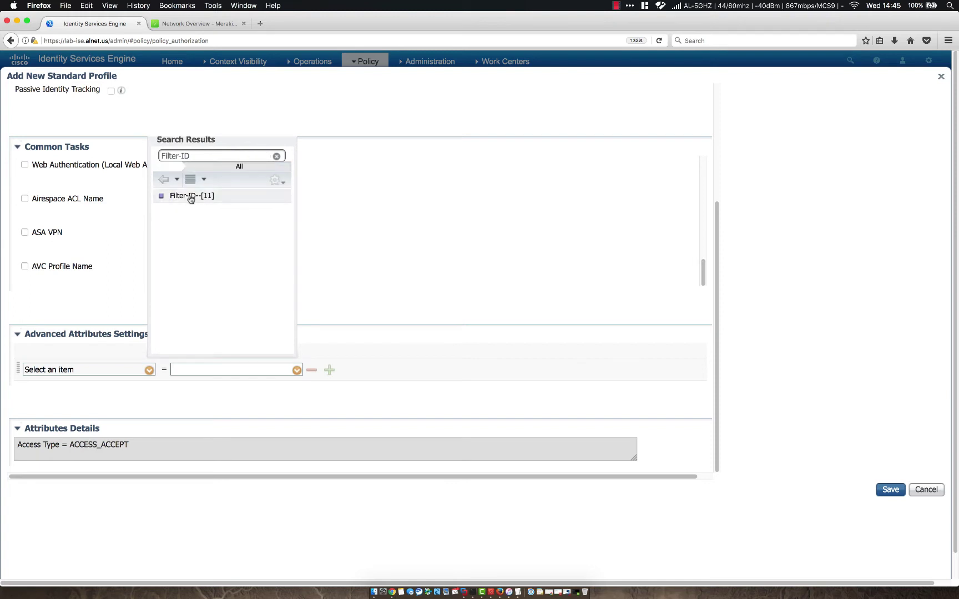
left_click(188, 196)
left_click(208, 371)
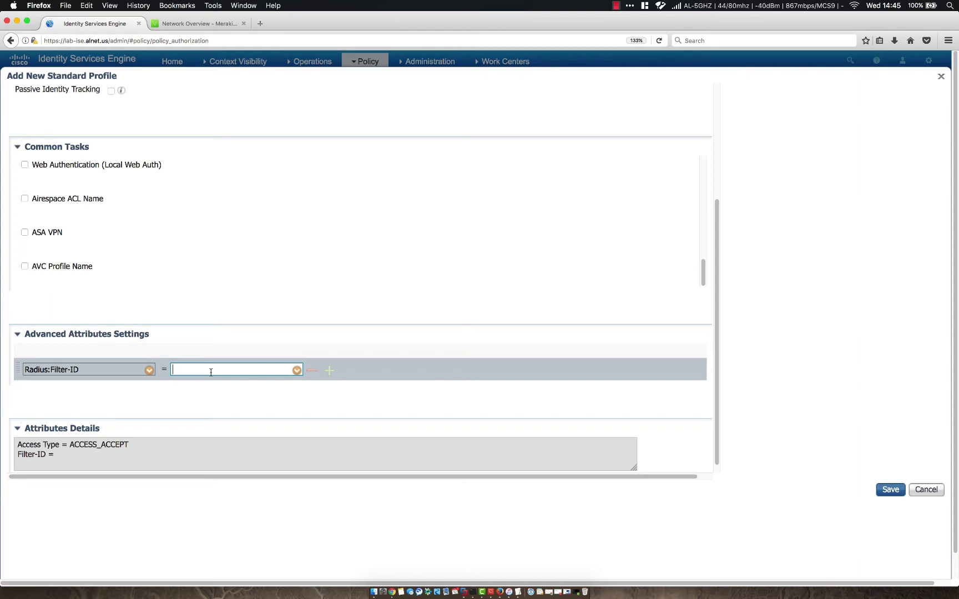
left_click(452, 403)
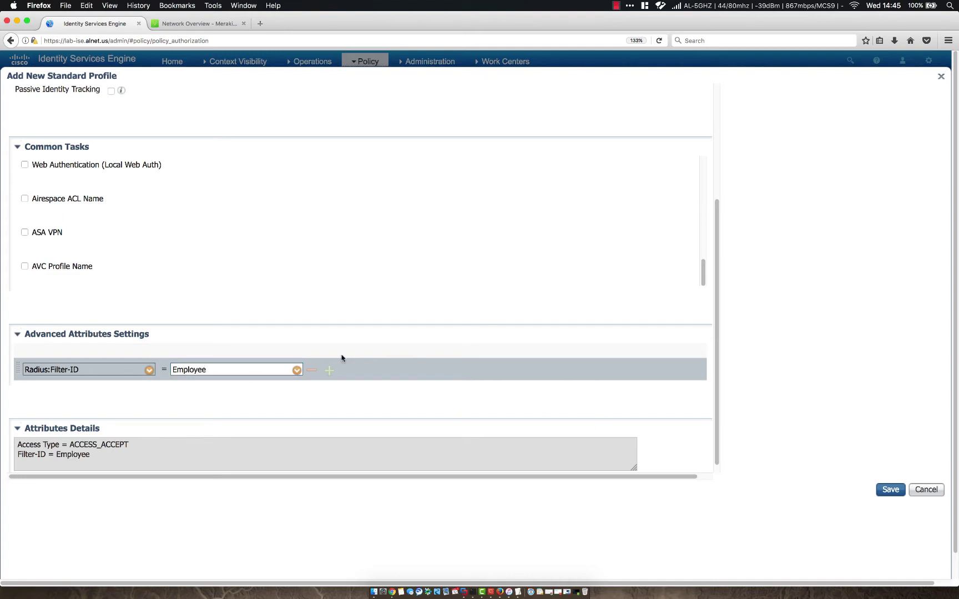
scroll(467, 304, "down", 1)
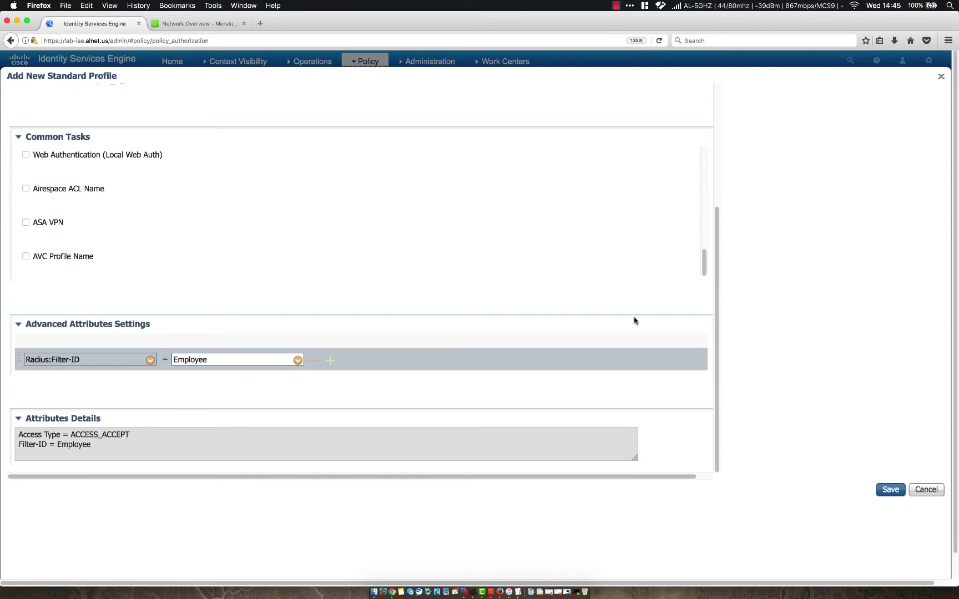
left_click(888, 489)
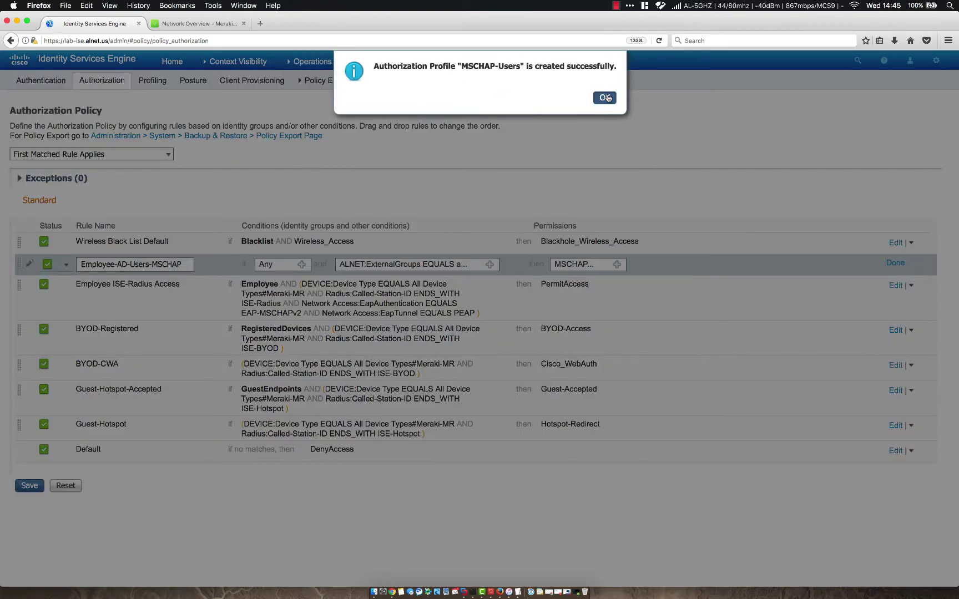
Confirm the new profile, finish the users rule, and duplicate it below.
left_click(607, 99)
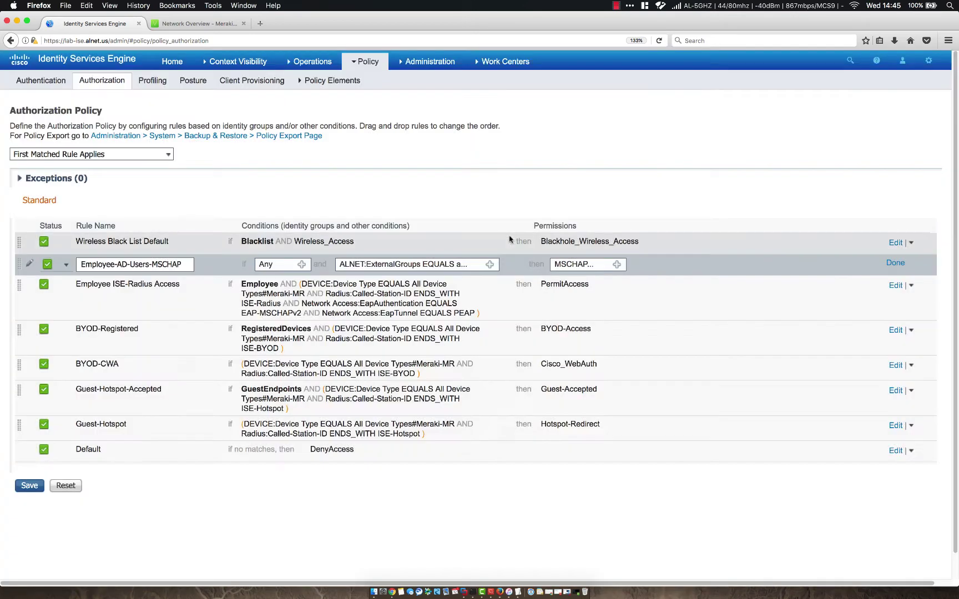
left_click(895, 263)
left_click(904, 264)
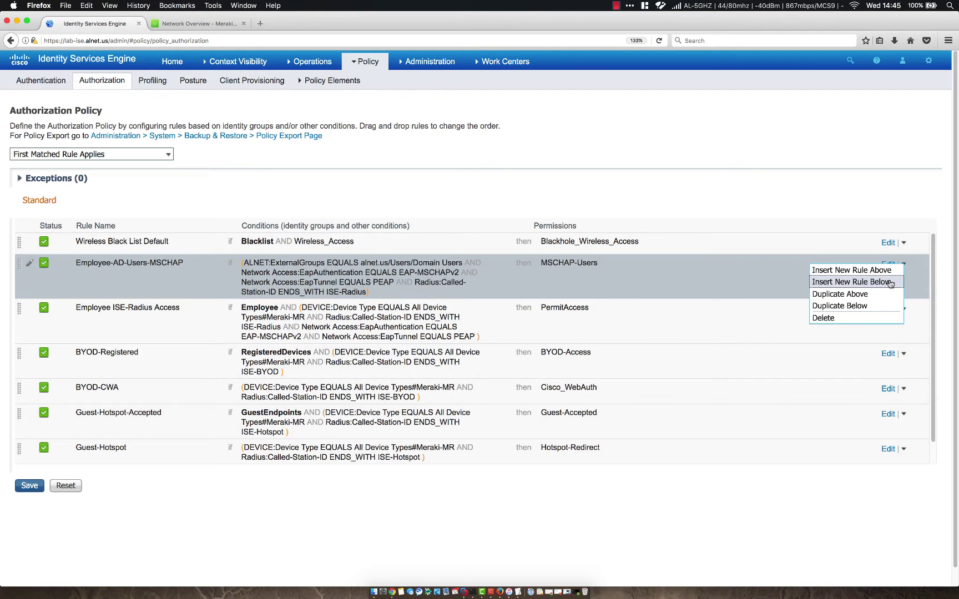
left_click(843, 307)
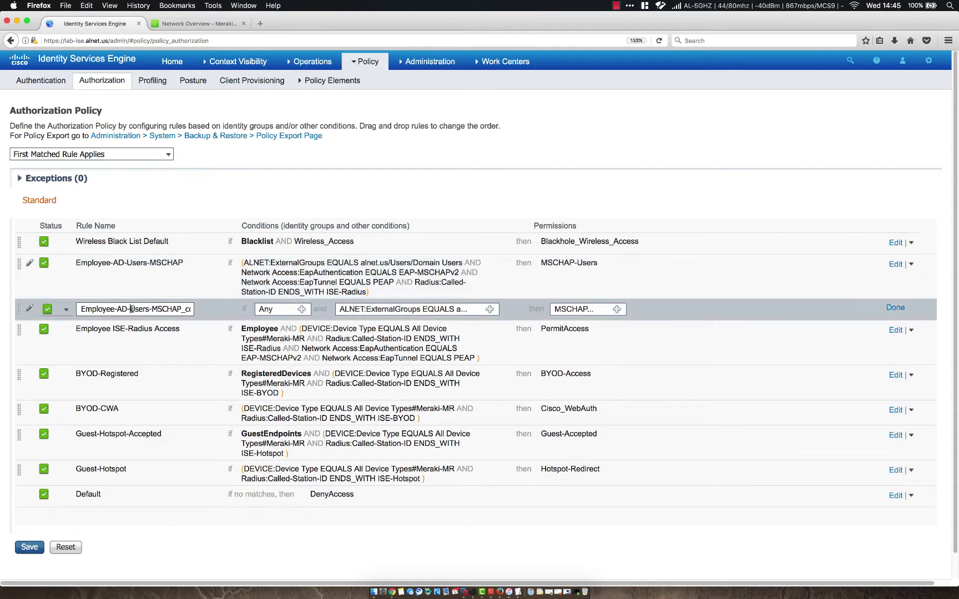
Rename the copy to Employee-AD-Computers-MSCHAP, removing the _copy suffix.
left_click_drag(131, 309, 148, 309)
type("Computers")
left_click_drag(170, 309, 191, 309)
left_click(188, 309)
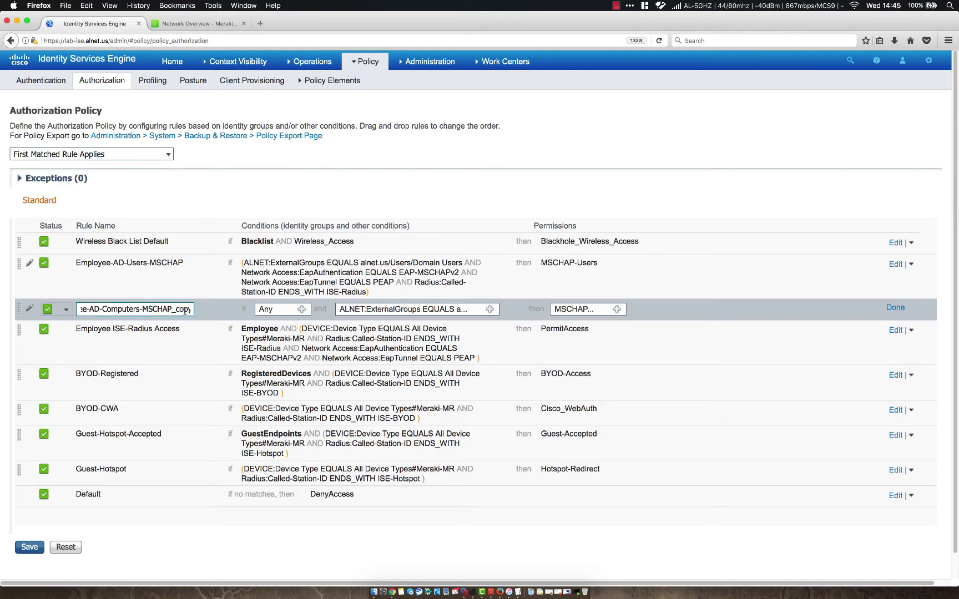
key("BackSpace")
key("BackSpace")
key("BackSpace")
key("BackSpace")
key("BackSpace")
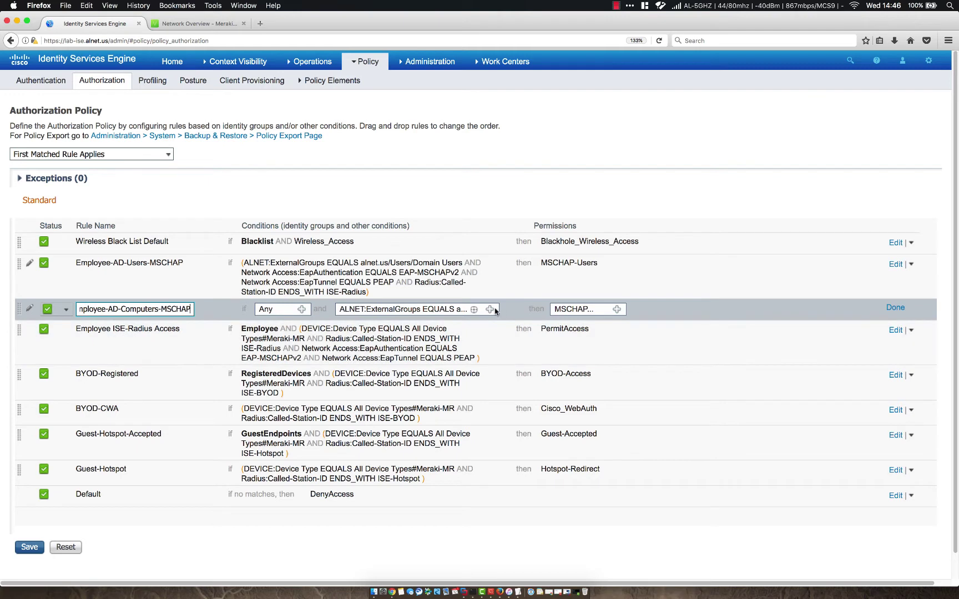
Re-pick ALNET:ExternalGroups alnet.us/Users/Domain Users in the copy's condition and save the policy.
left_click(490, 309)
left_click(553, 365)
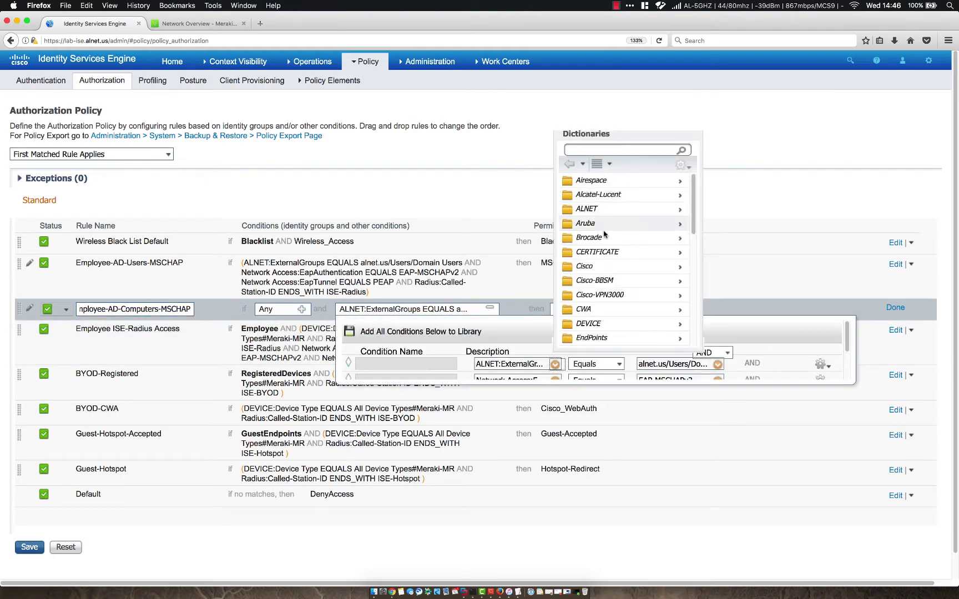
left_click(603, 210)
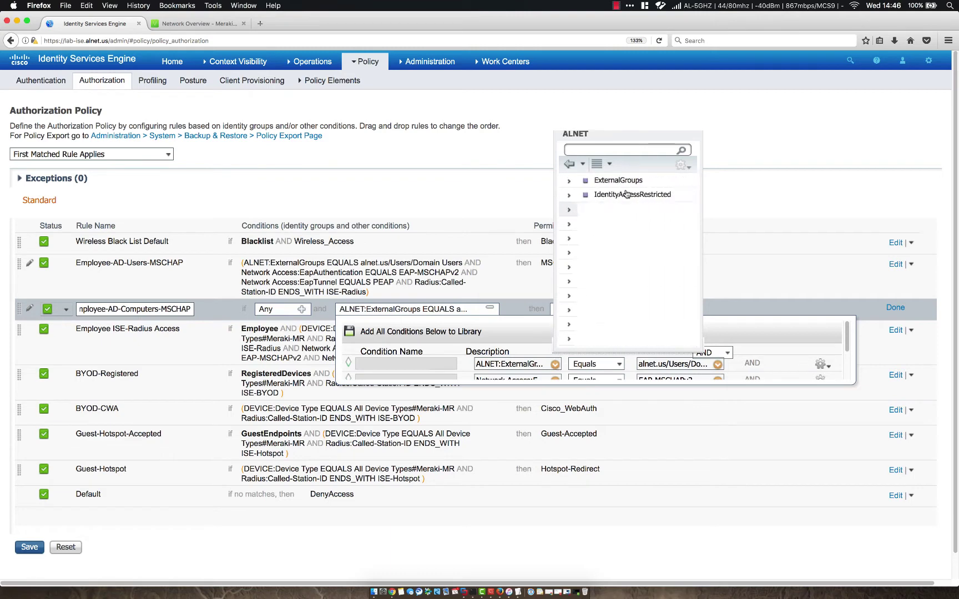
left_click(610, 181)
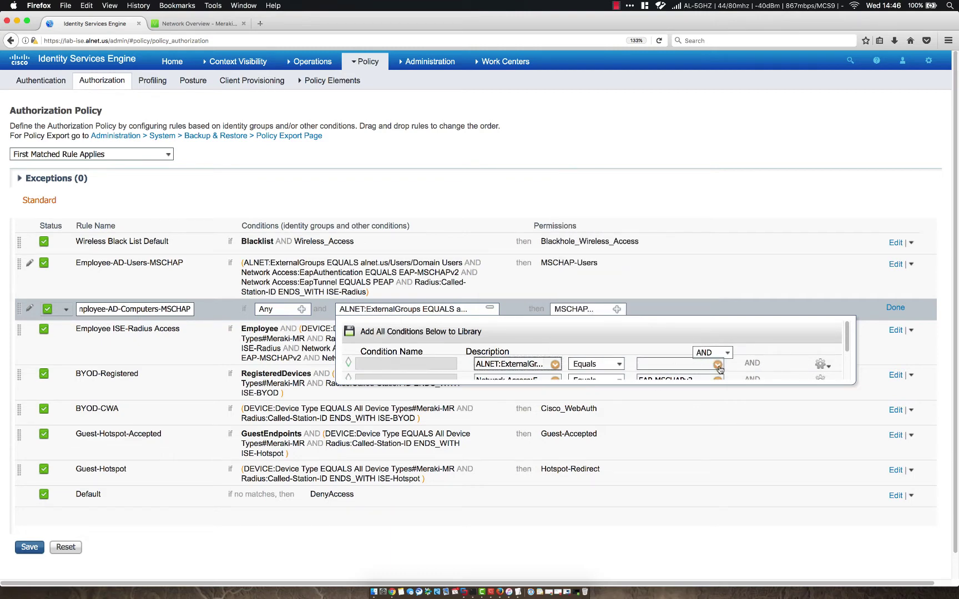
left_click(718, 364)
left_click(769, 193)
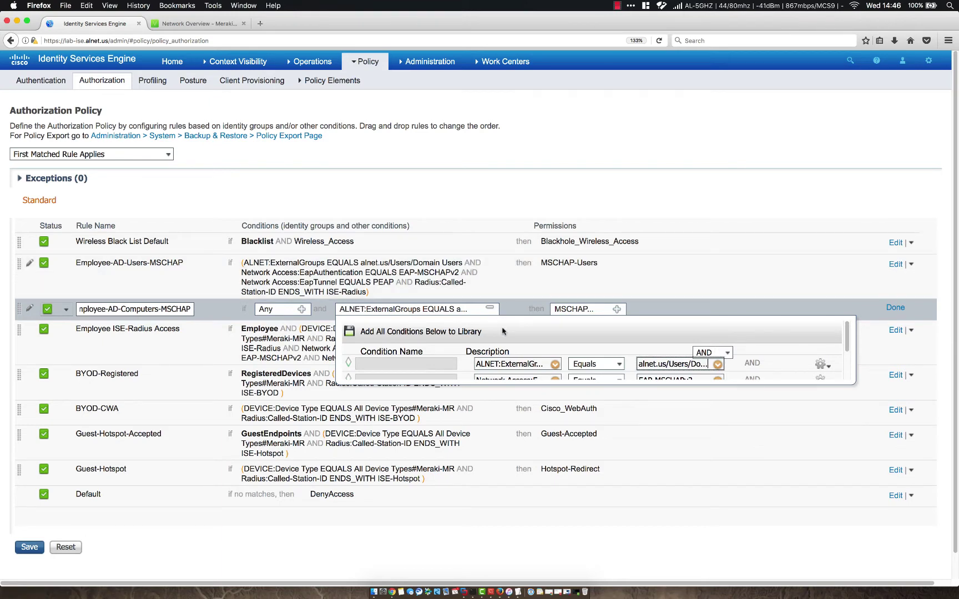
scroll(507, 339, "down", 2)
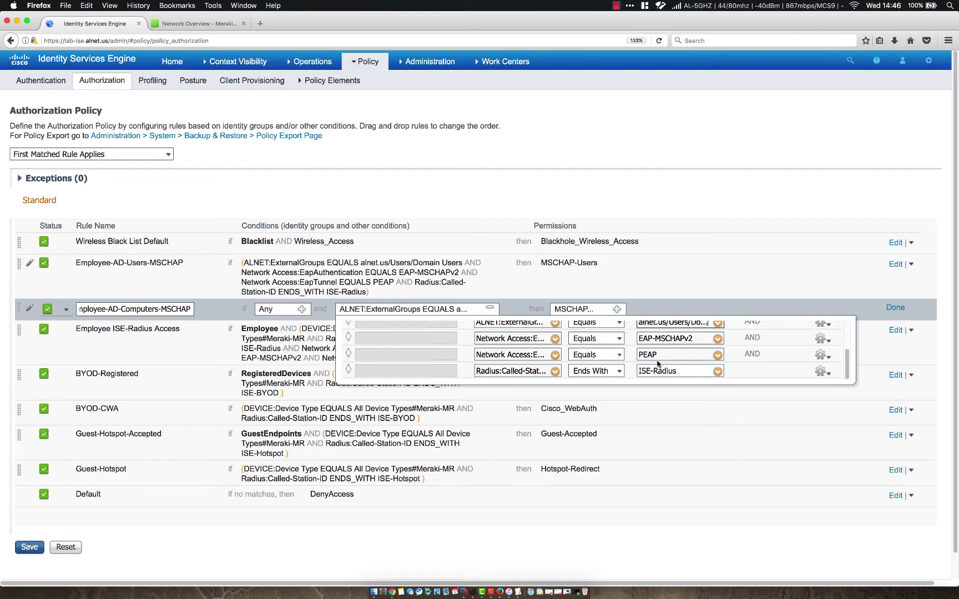
left_click(490, 308)
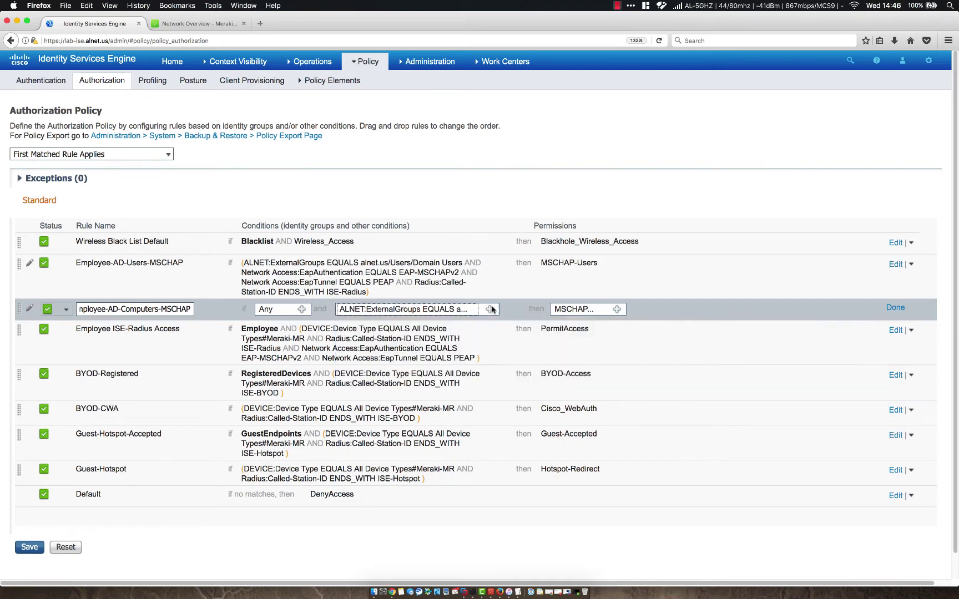
left_click(29, 548)
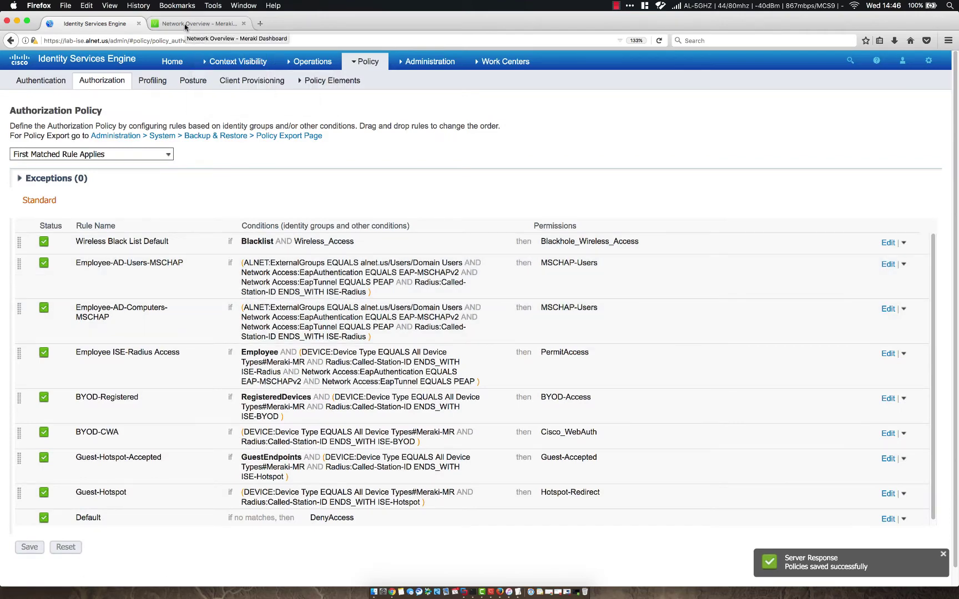
In Meraki, rename the ISE-BYOD SSID to ISE-Radius and save.
left_click(186, 25)
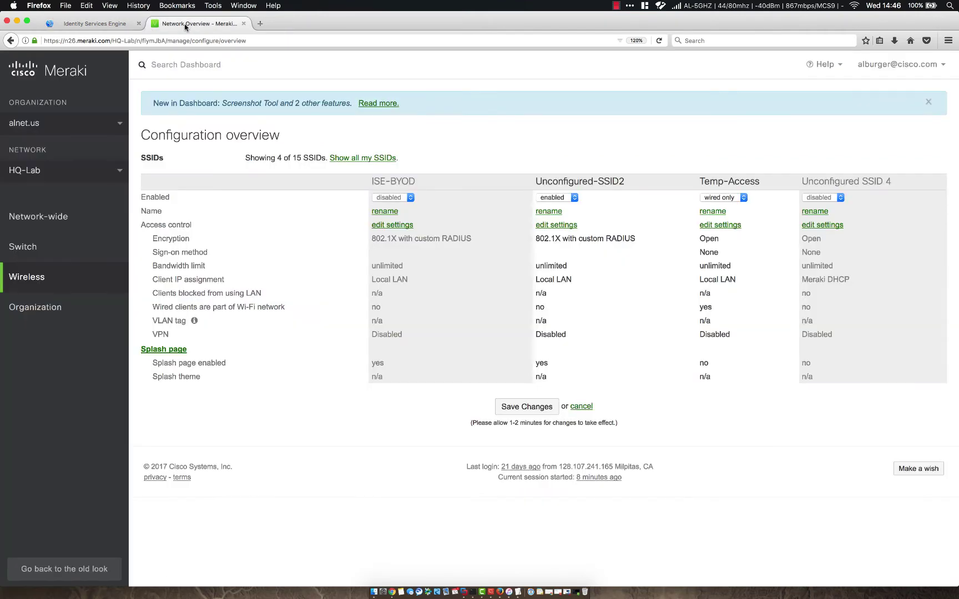
left_click(386, 214)
left_click_drag(424, 213, 398, 212)
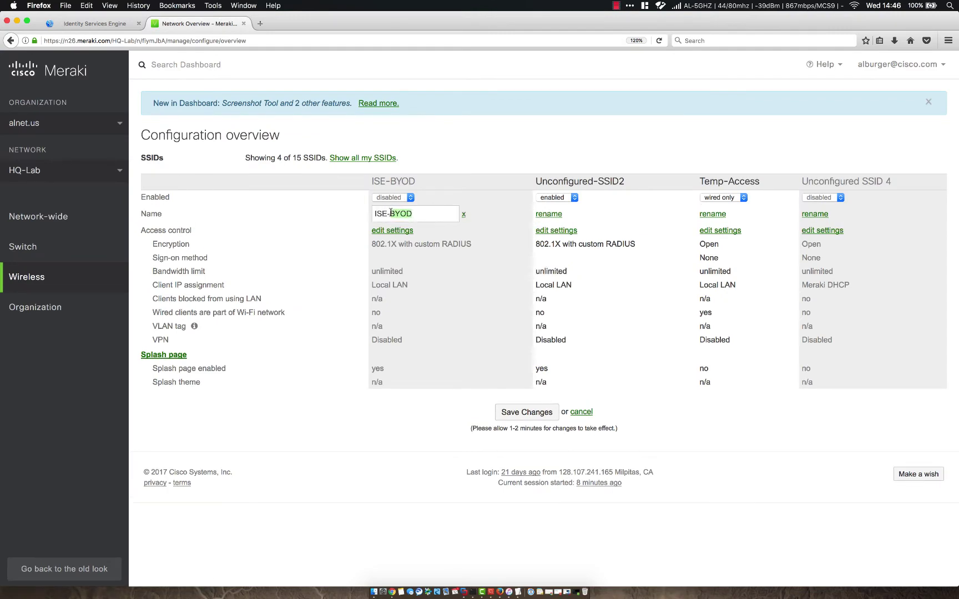
type("Radius")
left_click(524, 412)
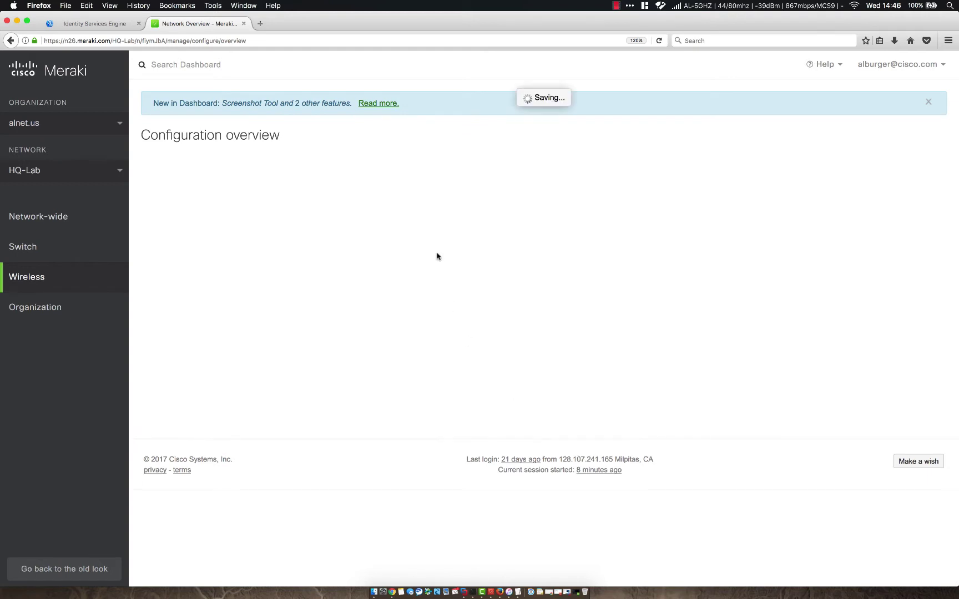
Open the SSID's access control settings and keep the existing RADIUS server.
left_click(396, 227)
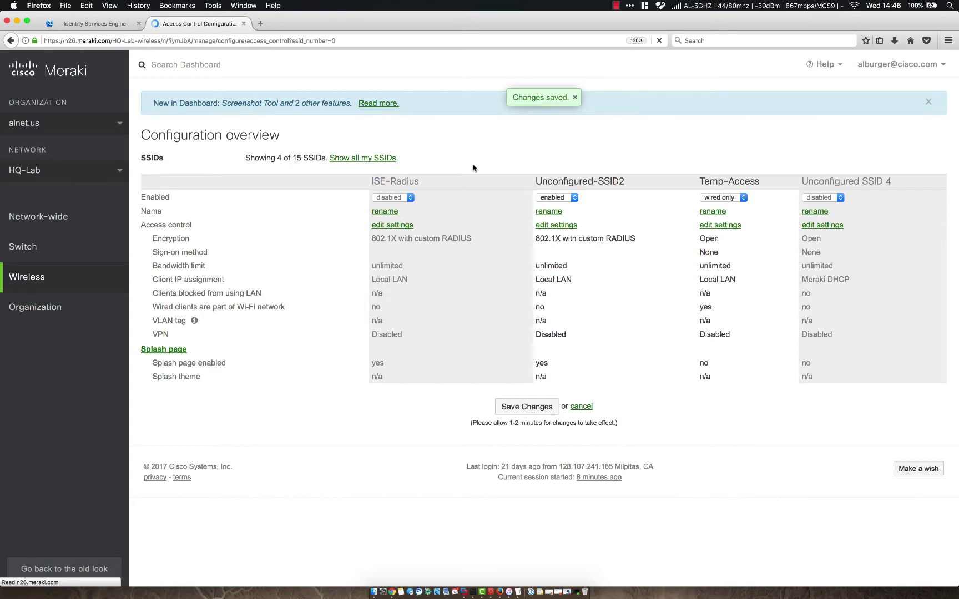
scroll(522, 302, "down", 2)
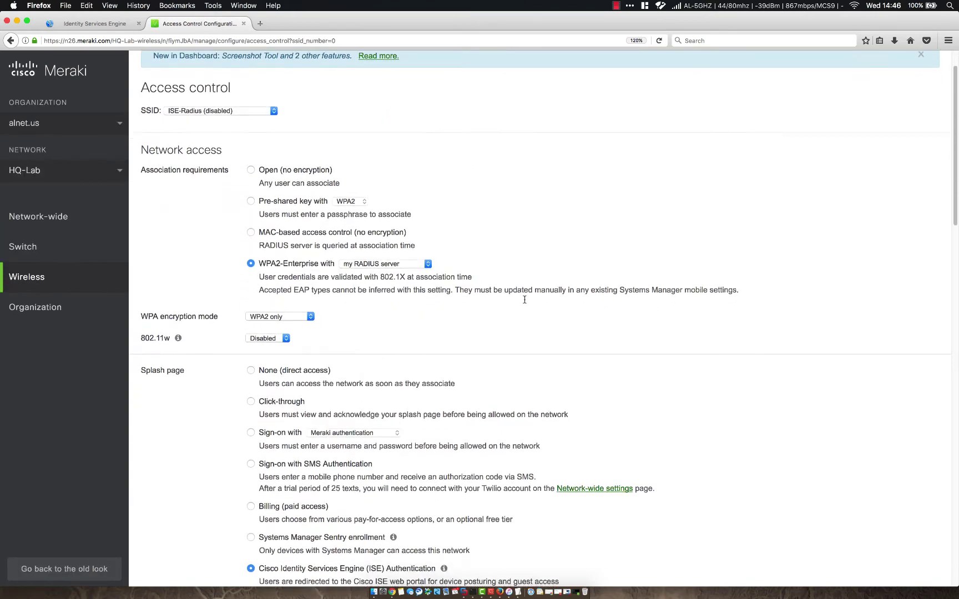
scroll(525, 299, "down", 10)
scroll(522, 302, "up", 9)
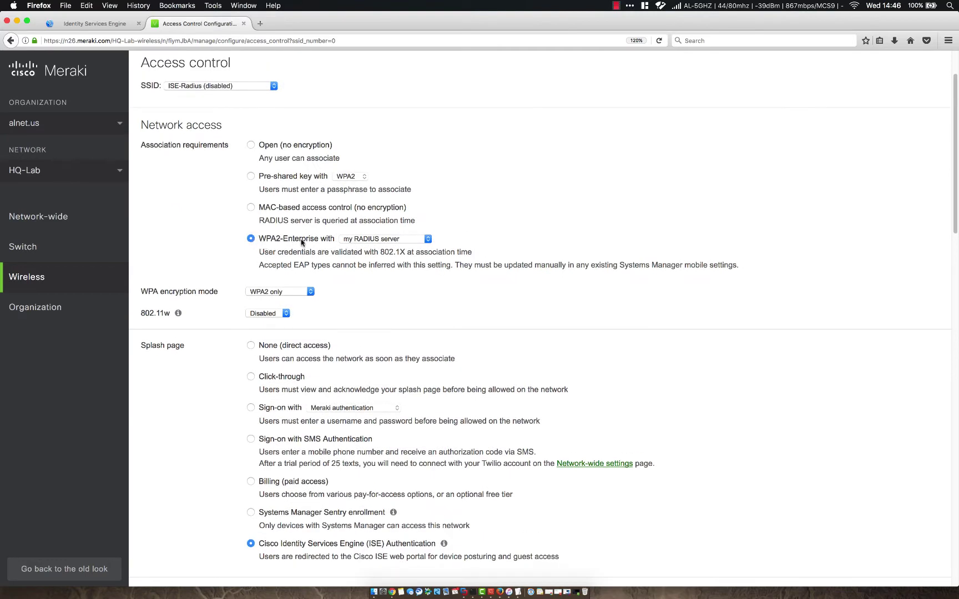
left_click(417, 244)
left_click(476, 246)
Keep the WPA encryption mode at WPA2 only.
scroll(442, 274, "down", 5)
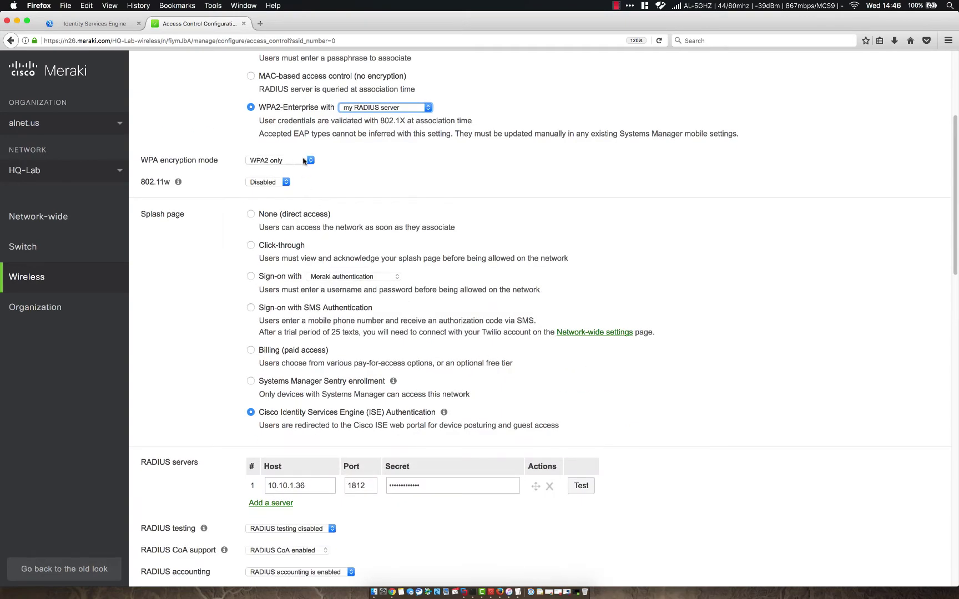
left_click(311, 160)
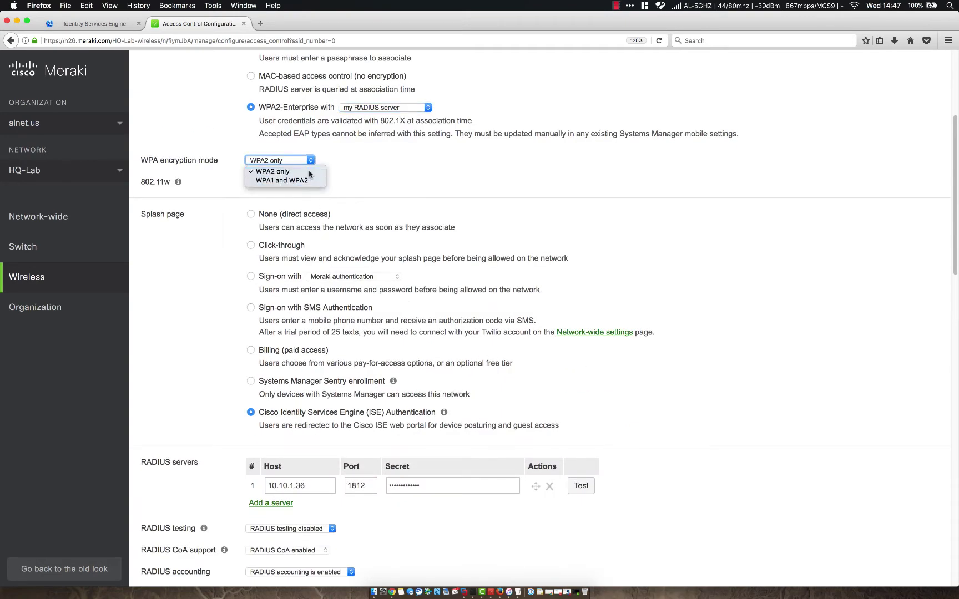
left_click(309, 172)
scroll(190, 333, "down", 3)
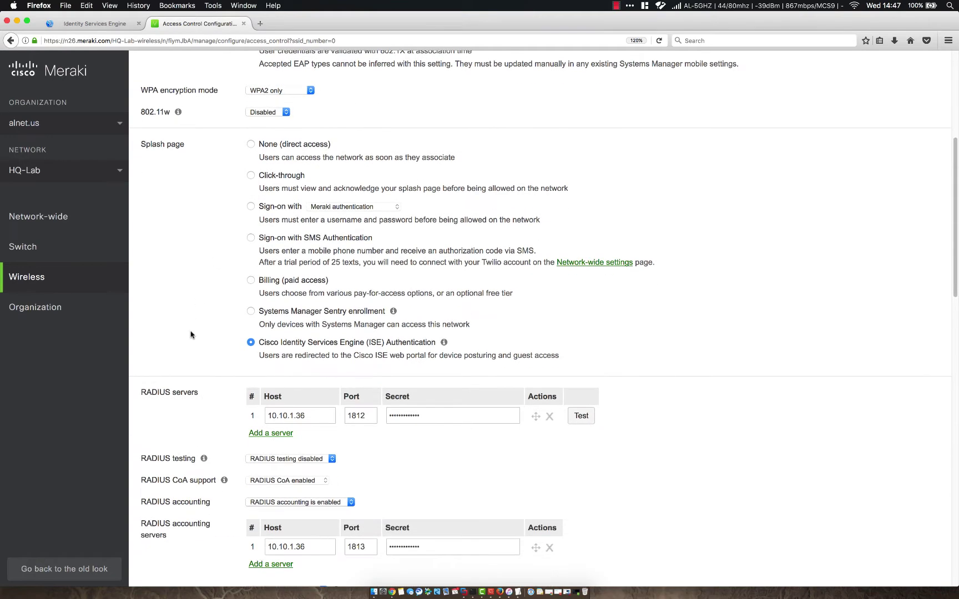
scroll(190, 334, "down", 1)
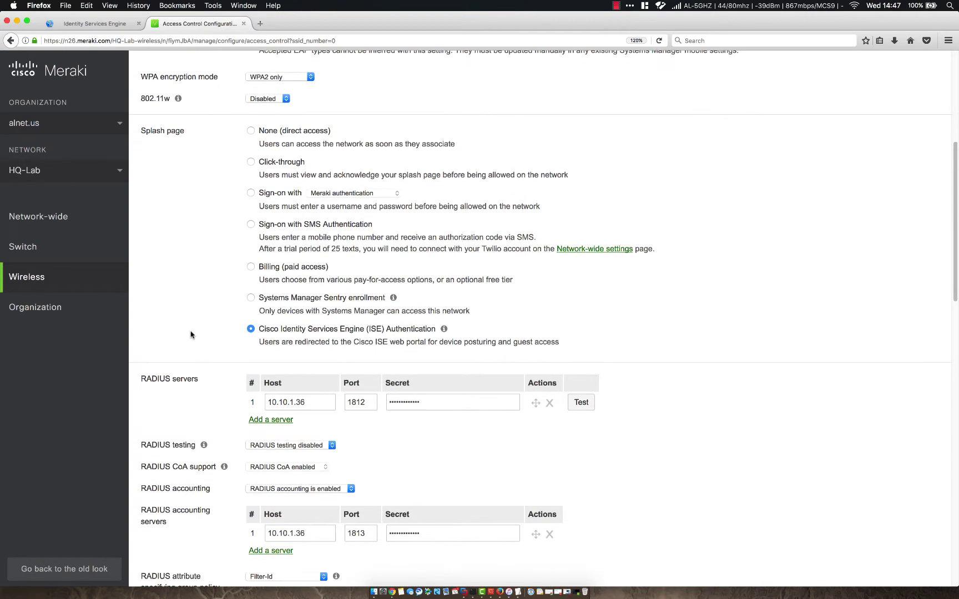
scroll(191, 335, "down", 2)
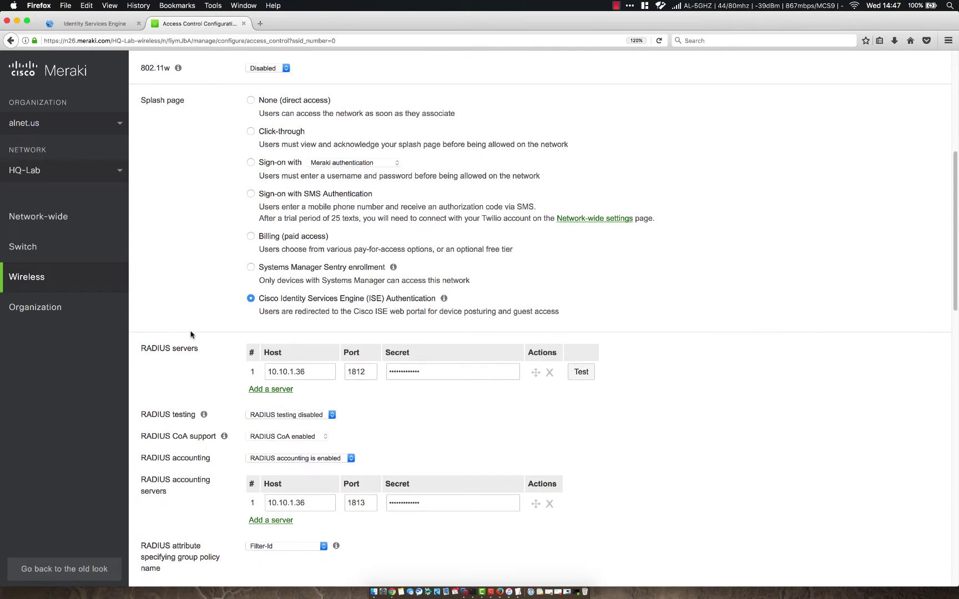
scroll(190, 335, "down", 1)
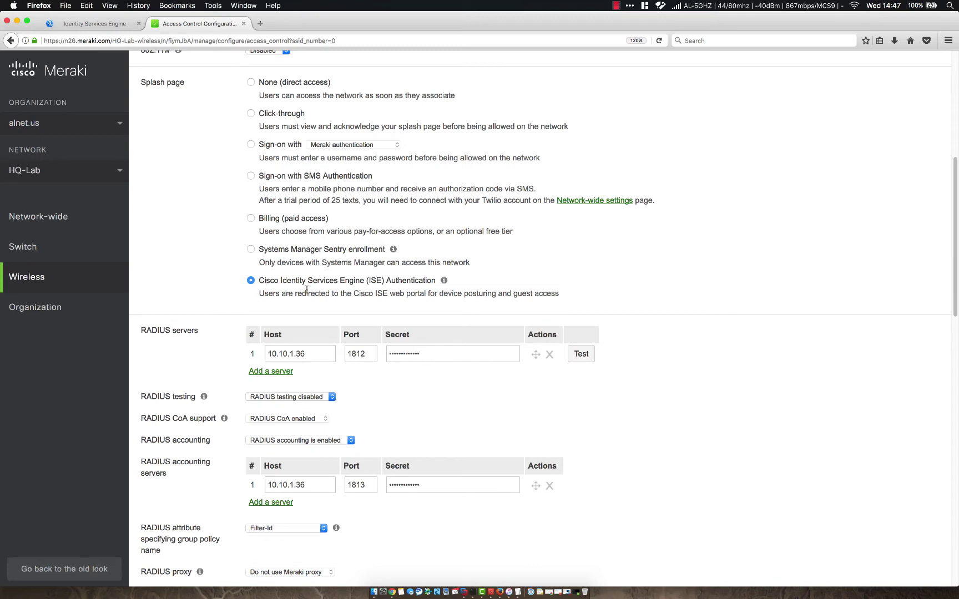
scroll(217, 290, "down", 2)
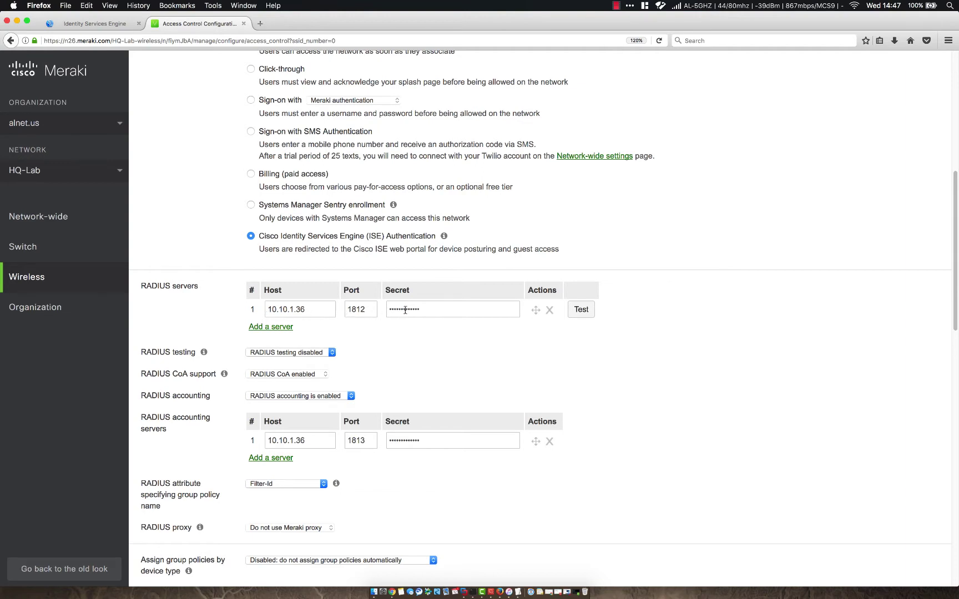
scroll(213, 358, "down", 2)
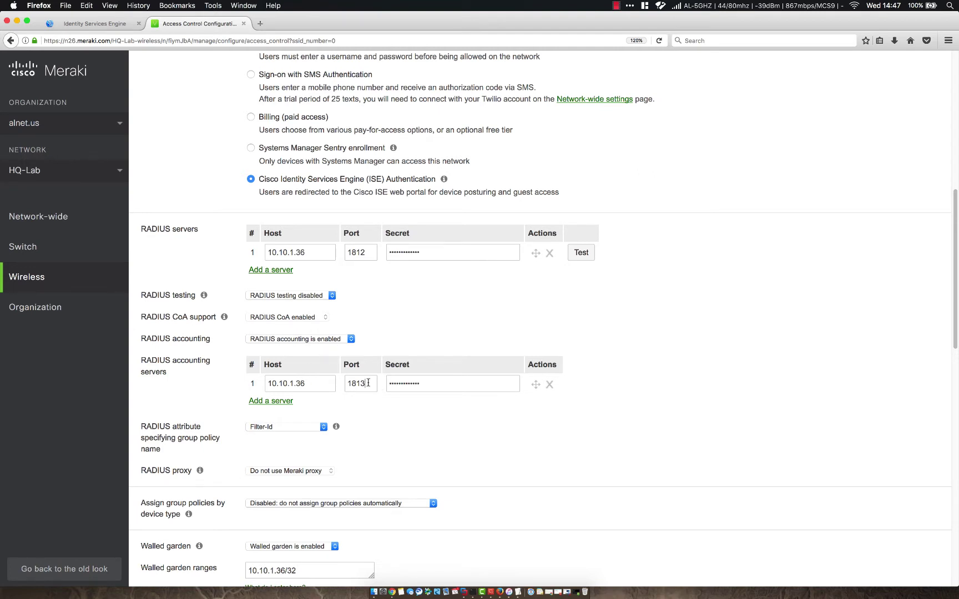
scroll(382, 431, "down", 2)
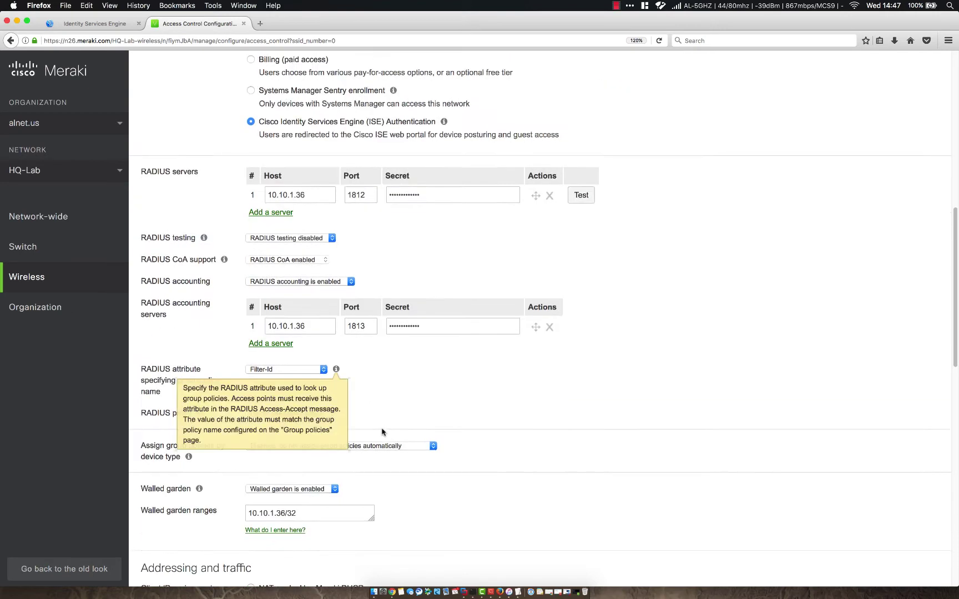
left_click_drag(143, 366, 193, 393)
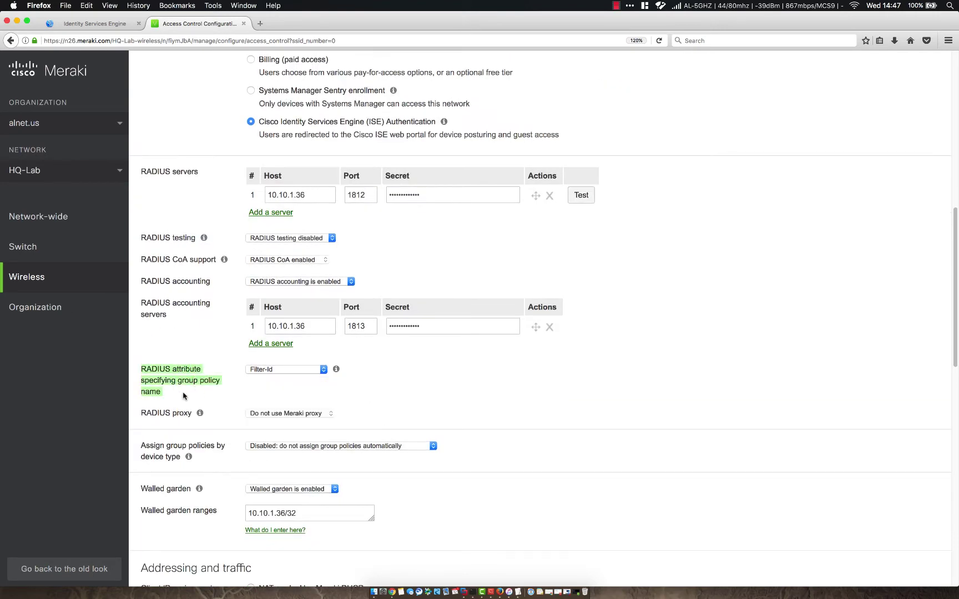
left_click(180, 383)
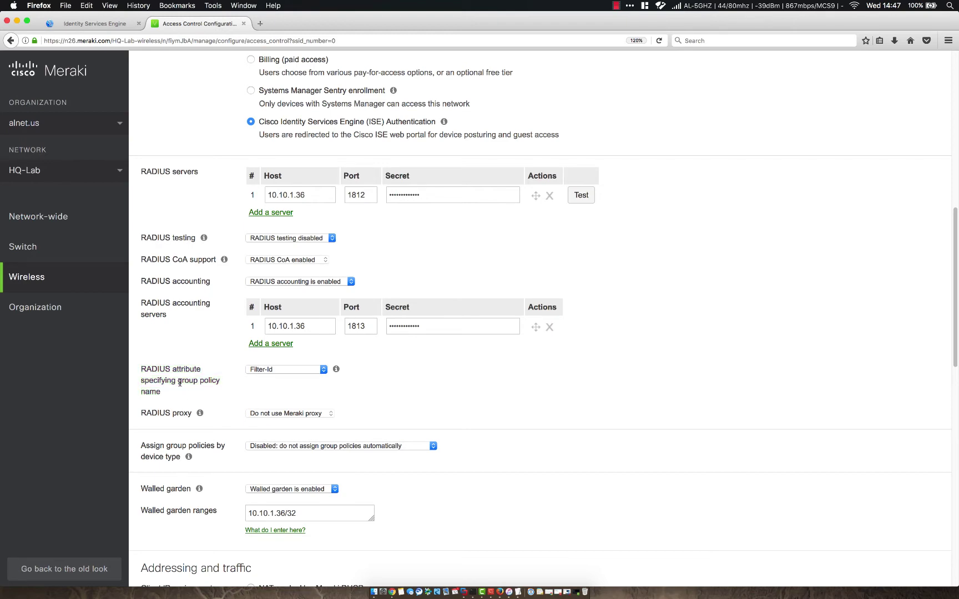
scroll(376, 394, "down", 1)
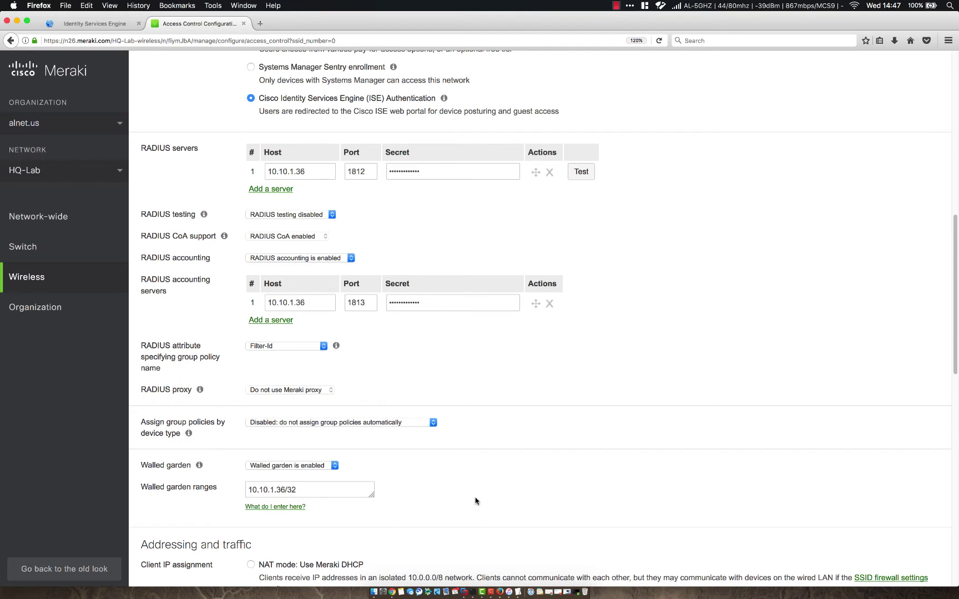
scroll(476, 501, "down", 1)
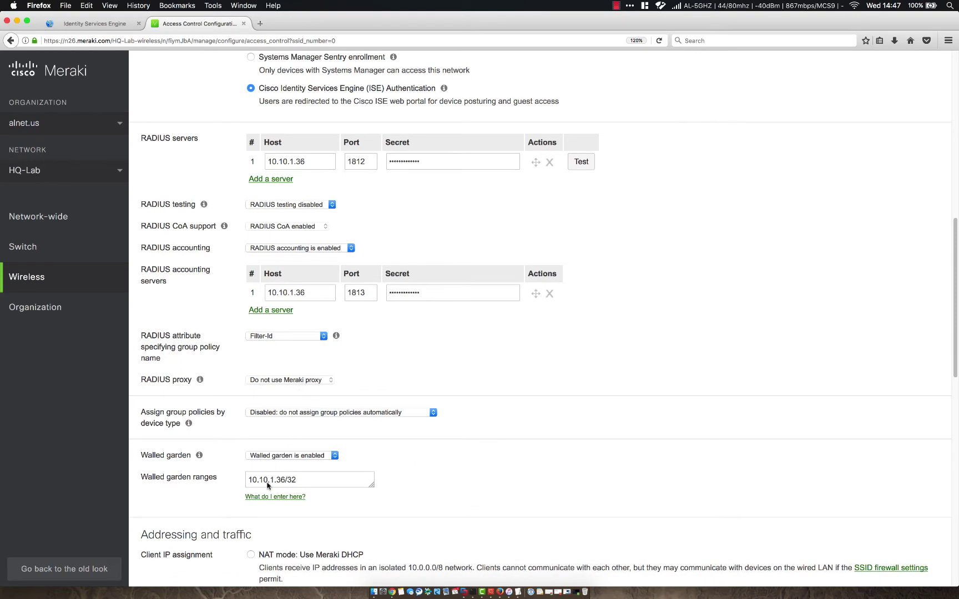
left_click(310, 481)
left_click_drag(302, 480, 233, 481)
left_click(277, 481)
left_click(328, 478)
Save the ISE-Radius access control page, keeping dual-band operation with Band Steering.
scroll(333, 368, "down", 10)
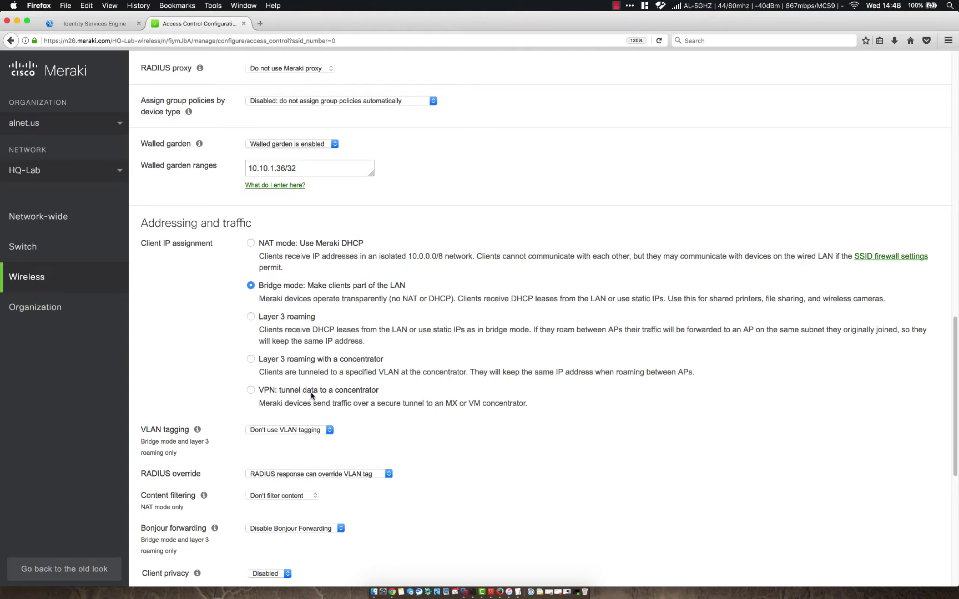
scroll(224, 399, "down", 2)
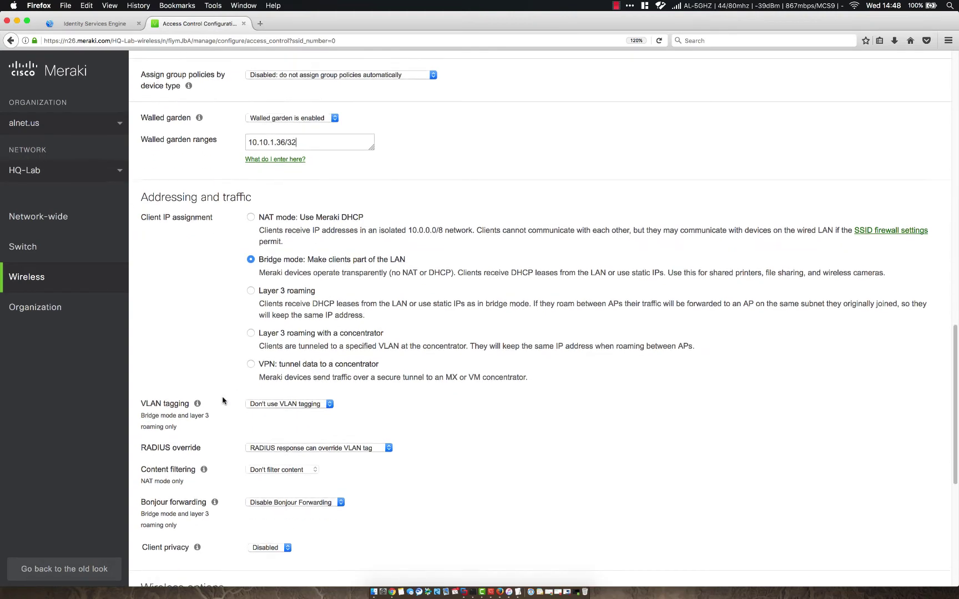
scroll(235, 416, "down", 2)
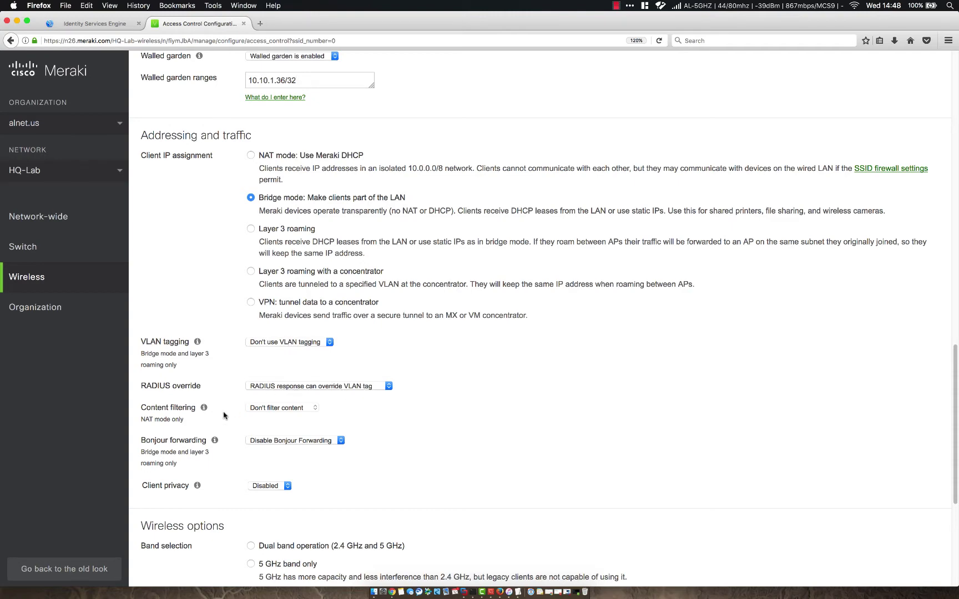
scroll(224, 415, "down", 5)
scroll(224, 415, "down", 1)
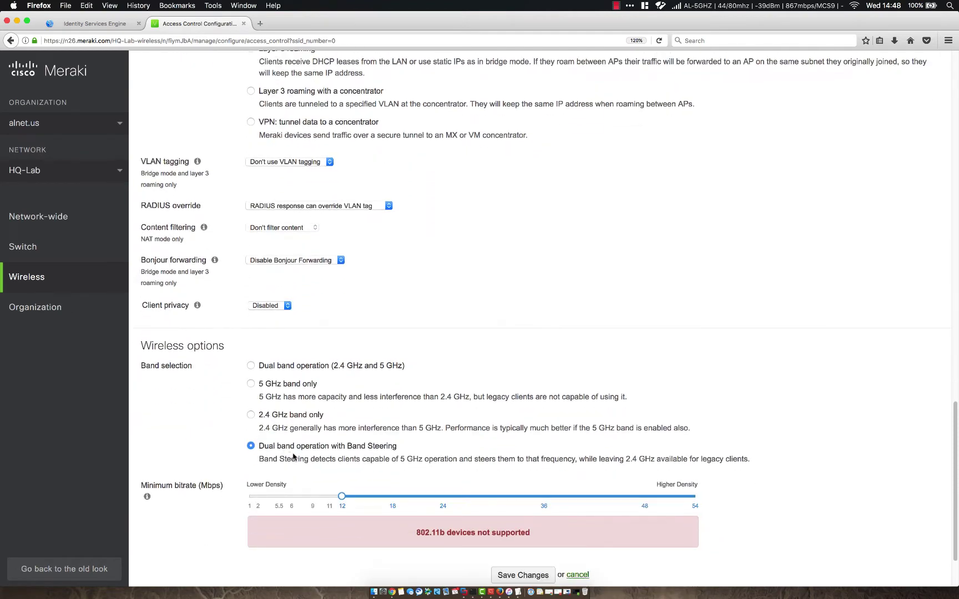
scroll(420, 457, "down", 2)
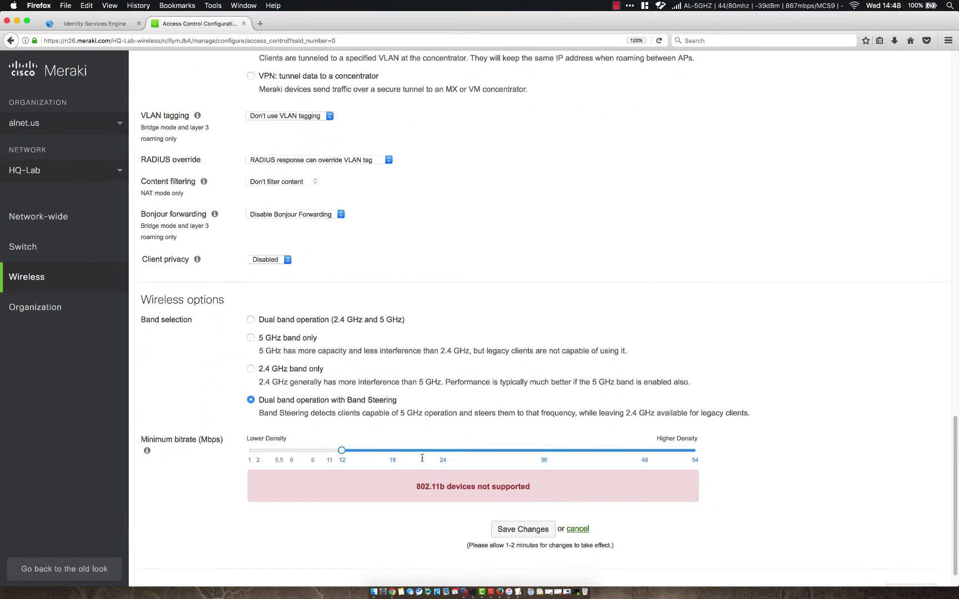
left_click(520, 523)
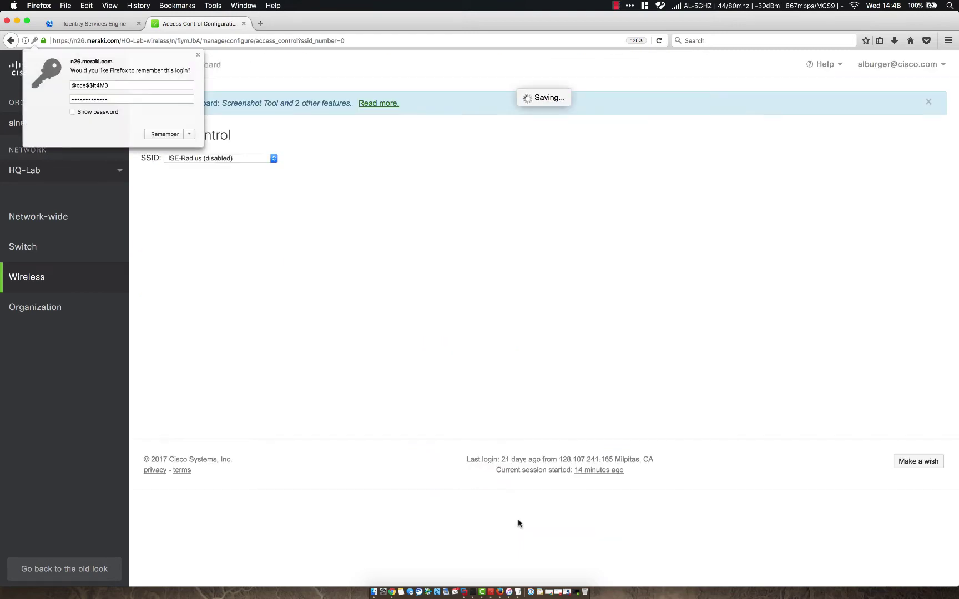
scroll(514, 197, "down", 1)
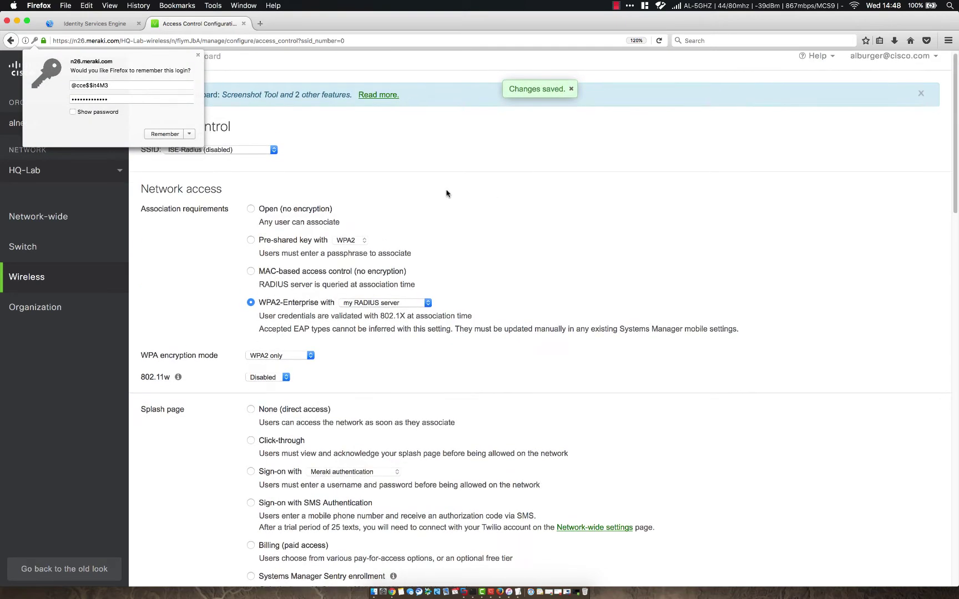
mouse_move(106, 219)
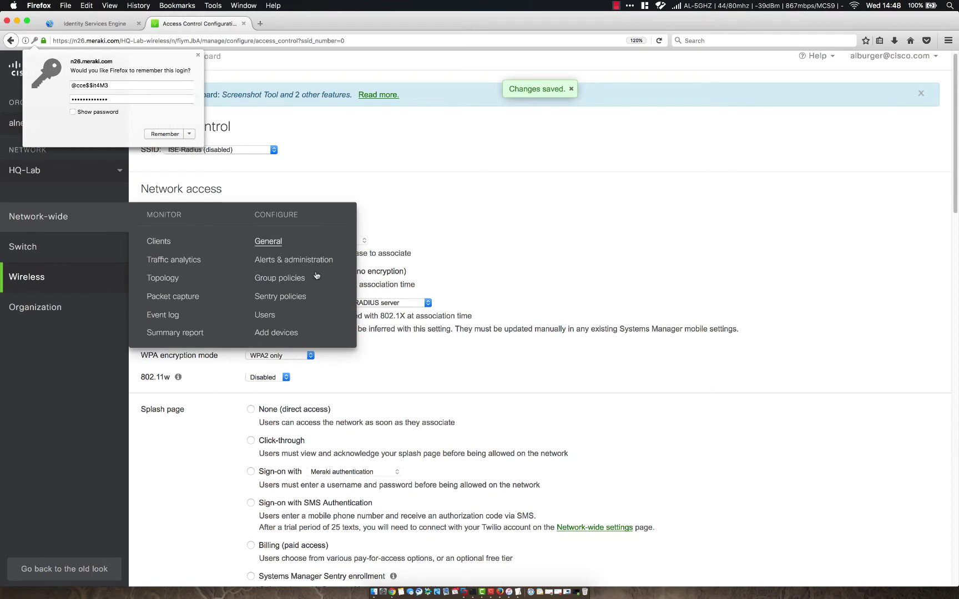
Dismiss the Firefox login prompt and add a new group under Network-wide > Group policies.
left_click(197, 56)
mouse_move(53, 219)
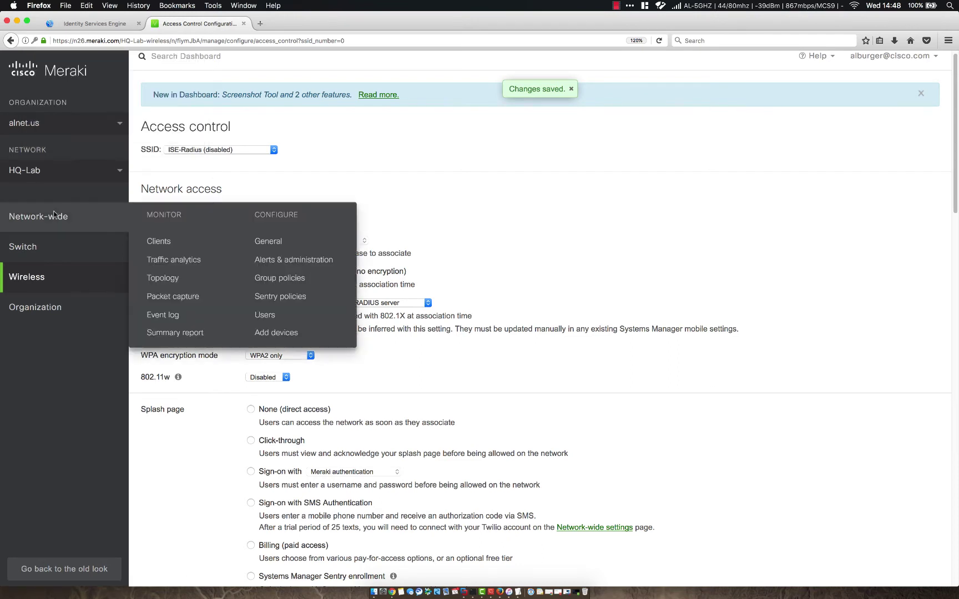
left_click(284, 286)
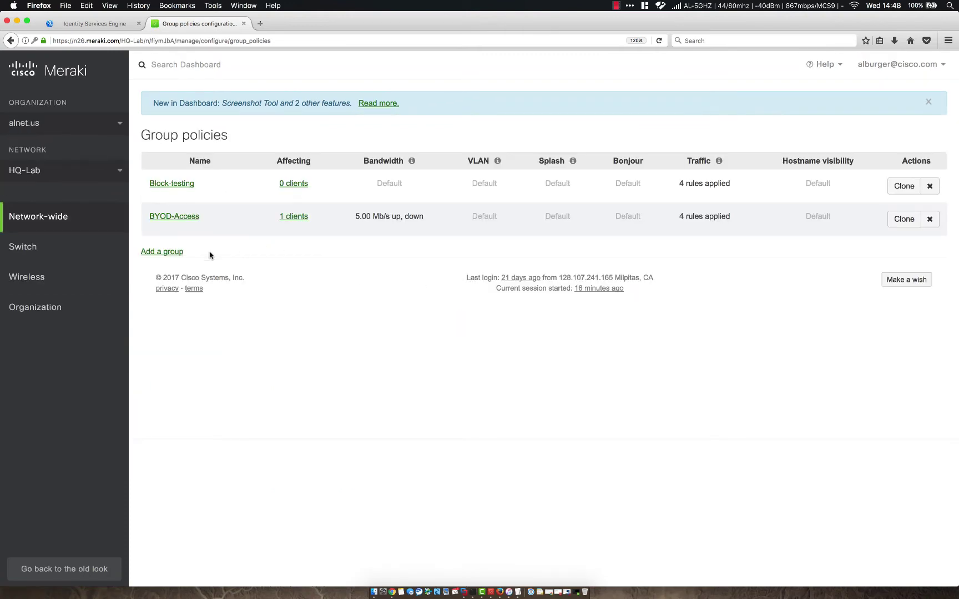
left_click(166, 252)
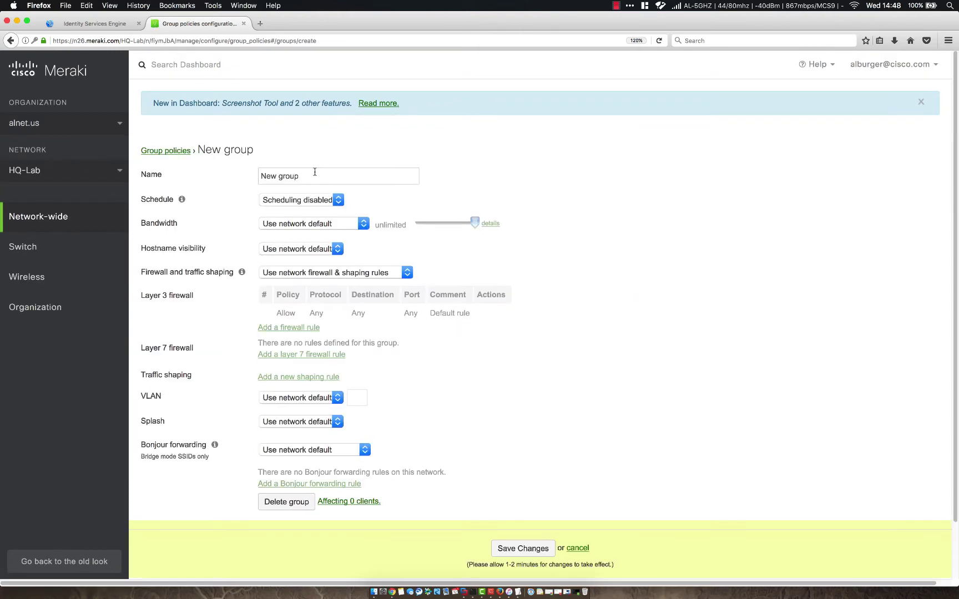
Name the group policy Employee and choose Custom network firewall & shaping rules.
left_click_drag(315, 172, 253, 173)
type("Employee")
left_click(409, 274)
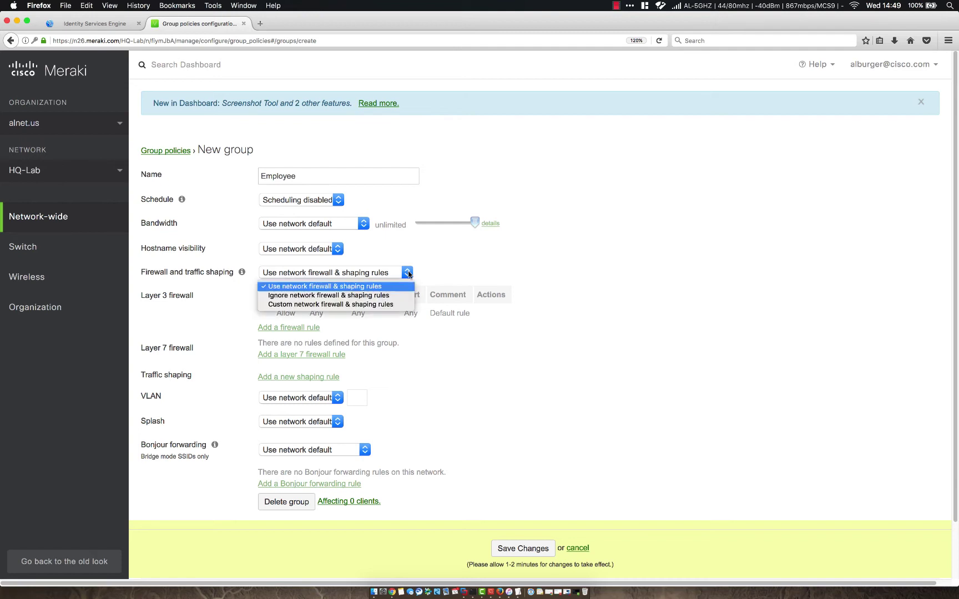
left_click(376, 304)
scroll(549, 330, "down", 2)
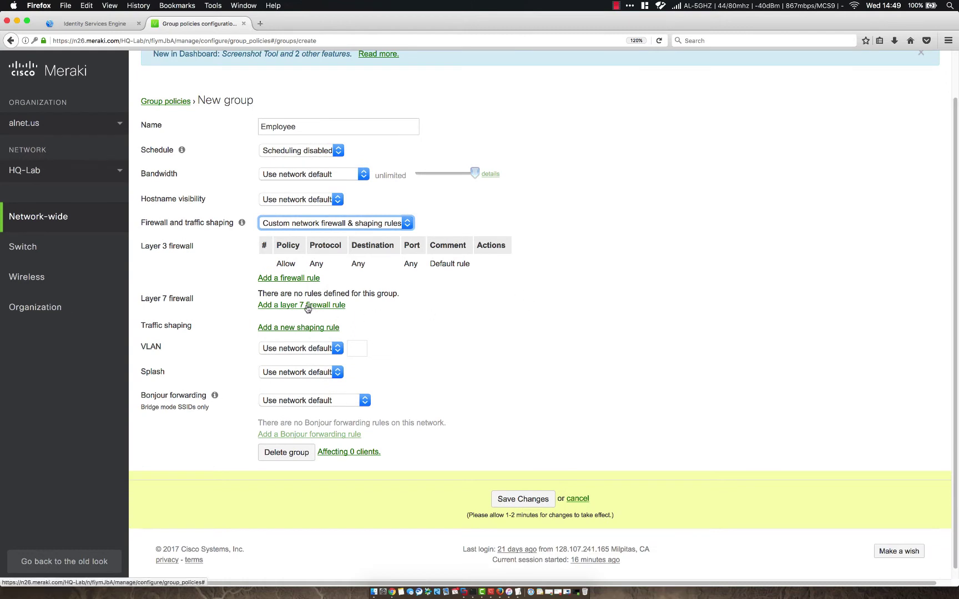
Add a traffic shaping rule covering all VoIP & video conferencing traffic.
left_click(295, 332)
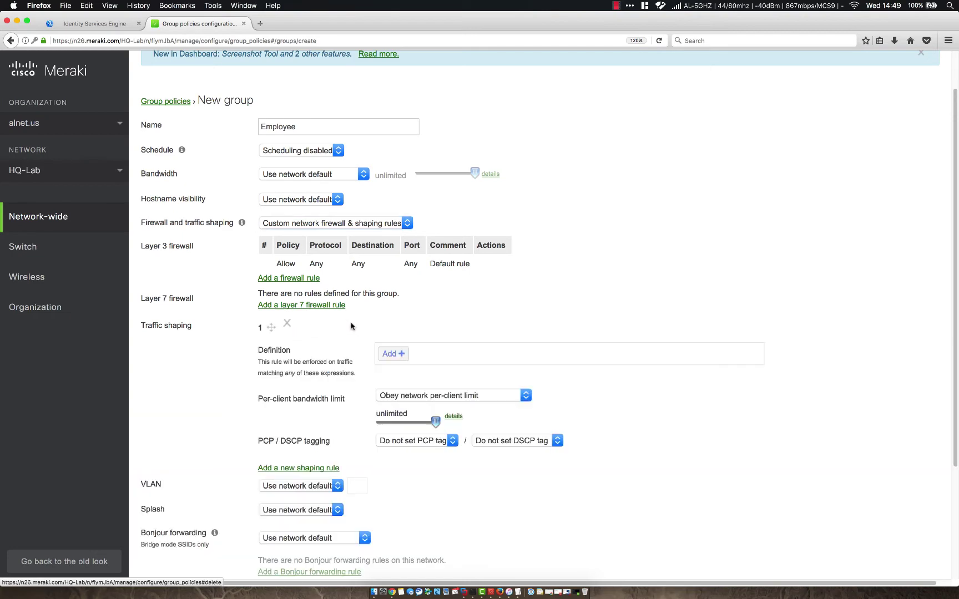
left_click(400, 355)
scroll(450, 411, "down", 5)
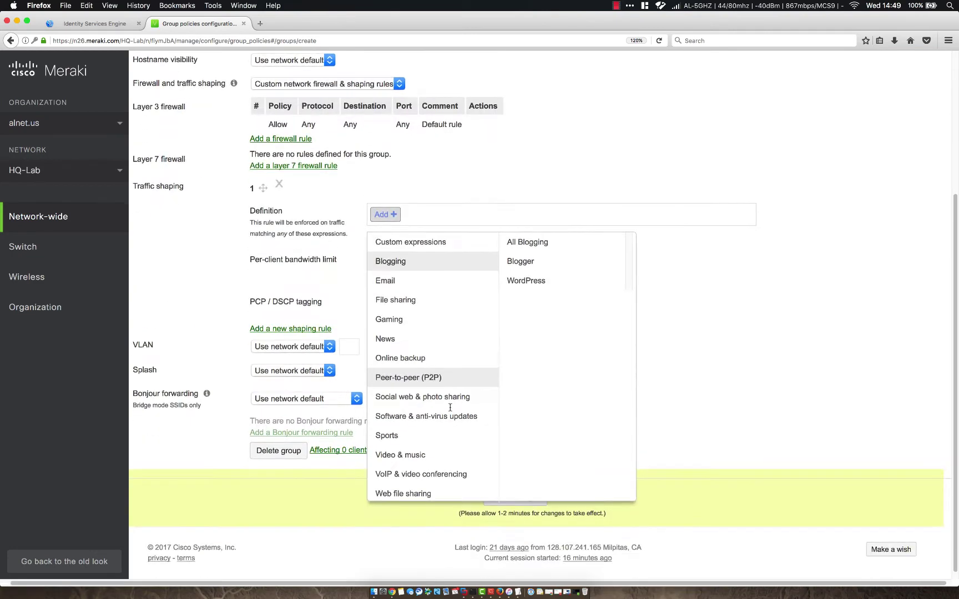
mouse_move(438, 463)
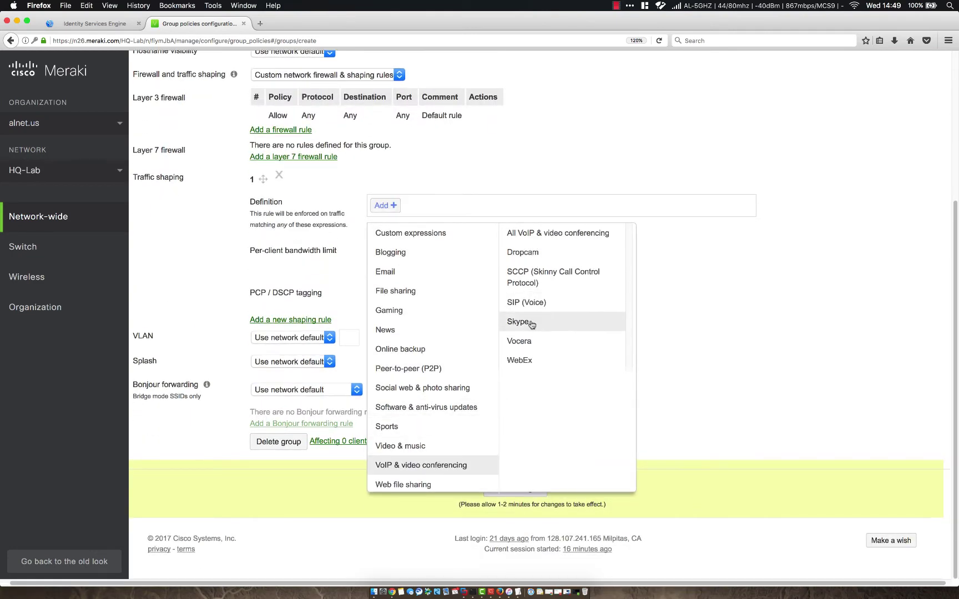
left_click(534, 235)
left_click(701, 262)
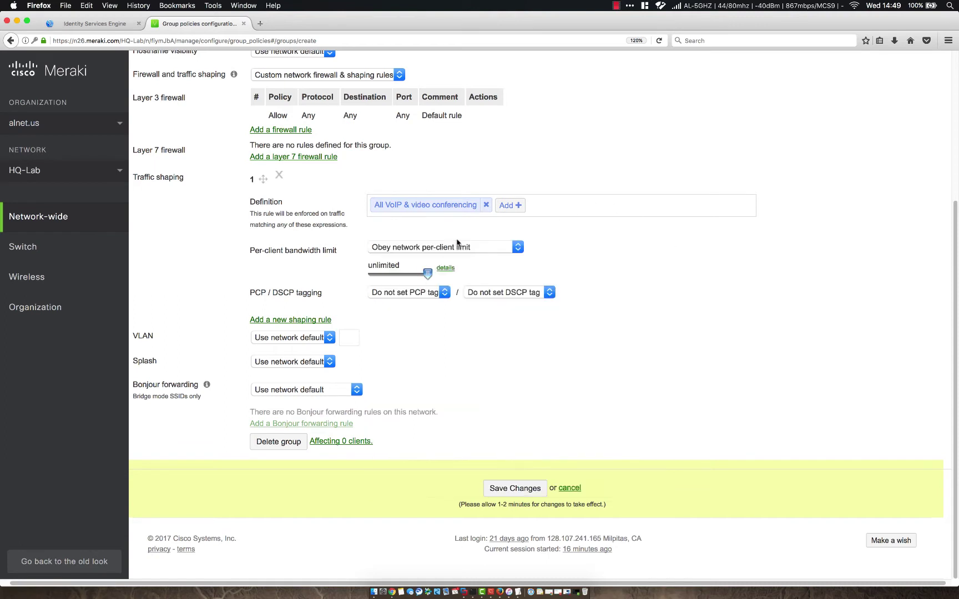
Tag the rule with PCP 5 and DSCP 6 (WMM Voice), then save the Employee group policy.
left_click(441, 294)
left_click(418, 371)
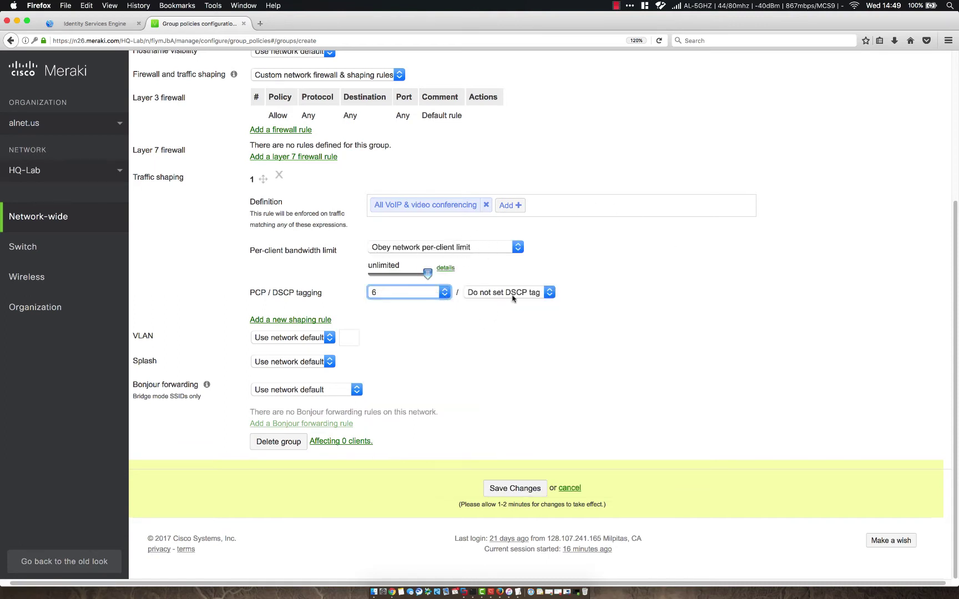
left_click(520, 294)
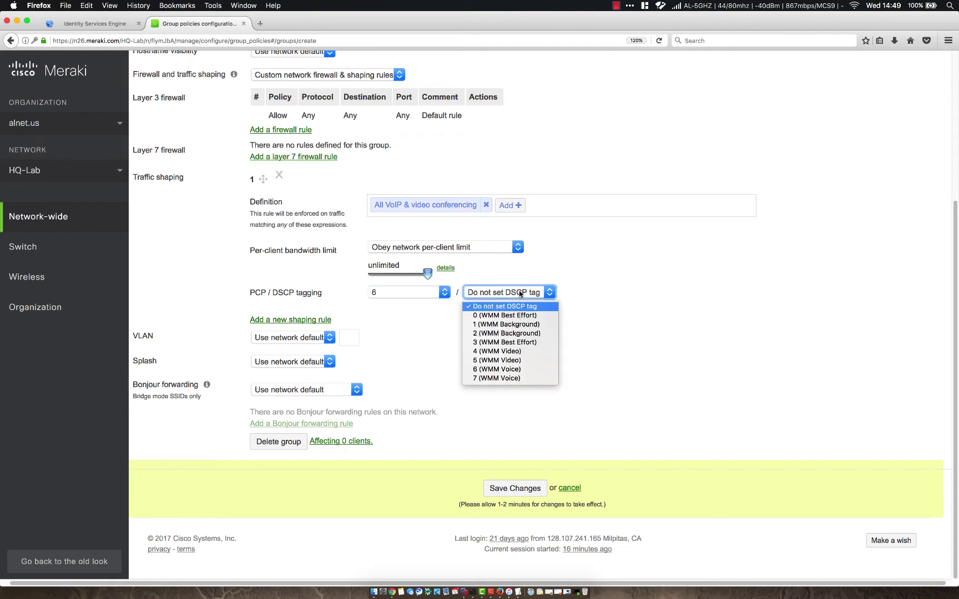
left_click(500, 369)
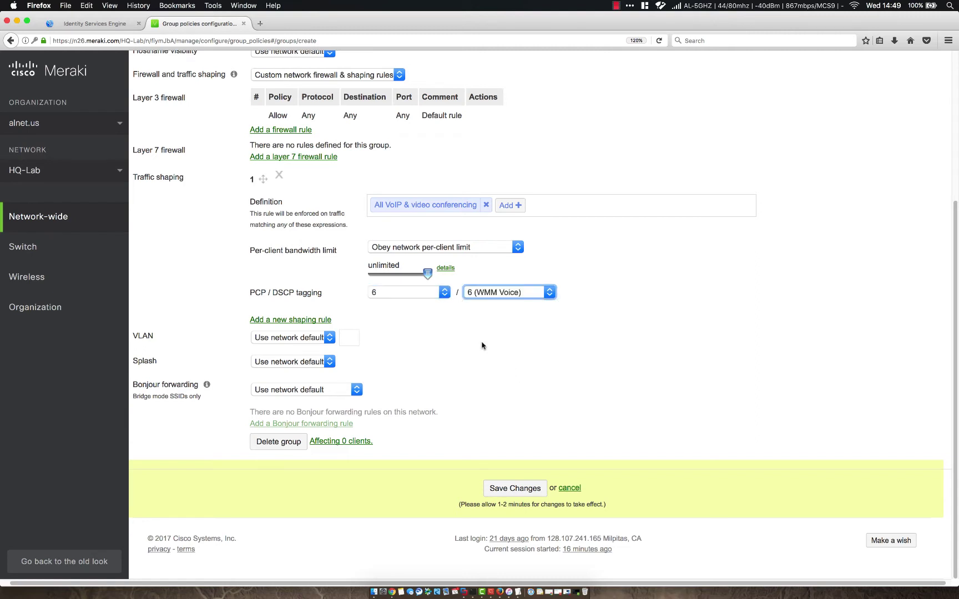
left_click(444, 293)
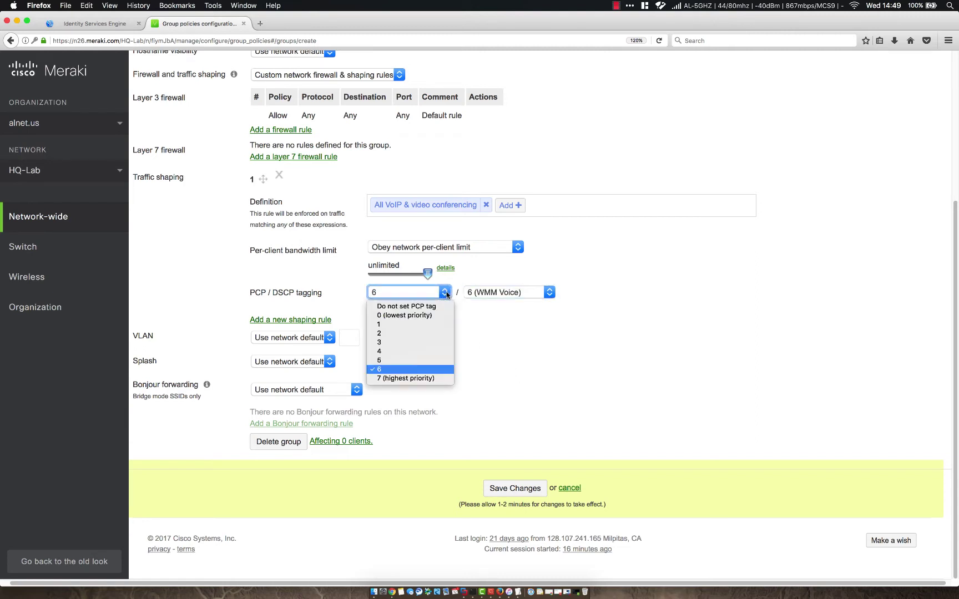
left_click(414, 361)
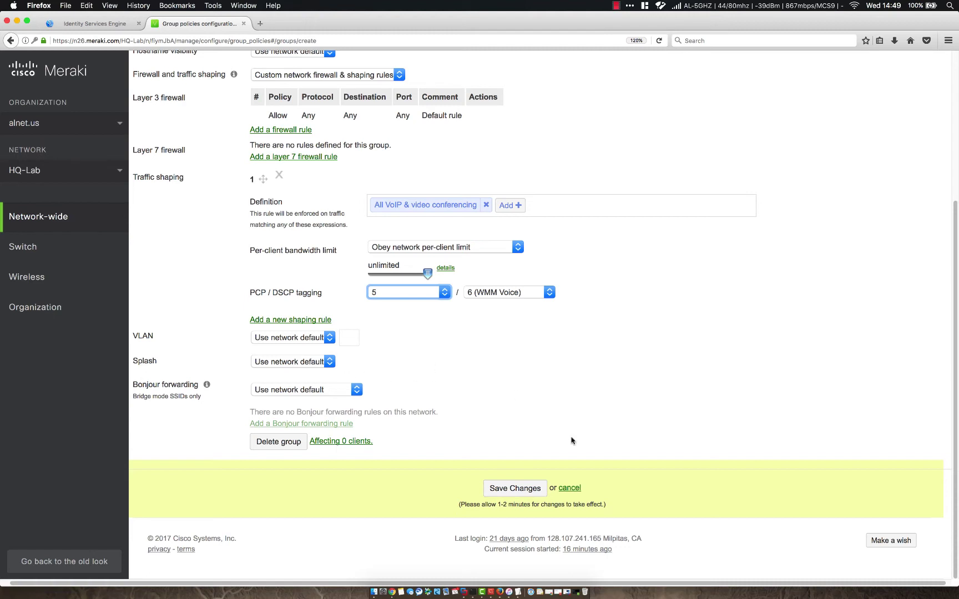
left_click(515, 488)
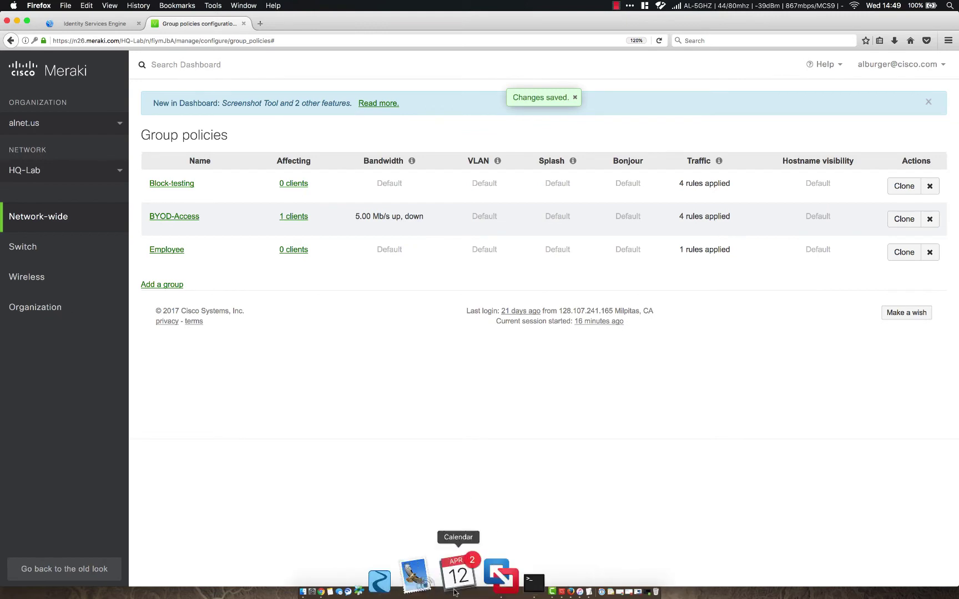
left_click(475, 563)
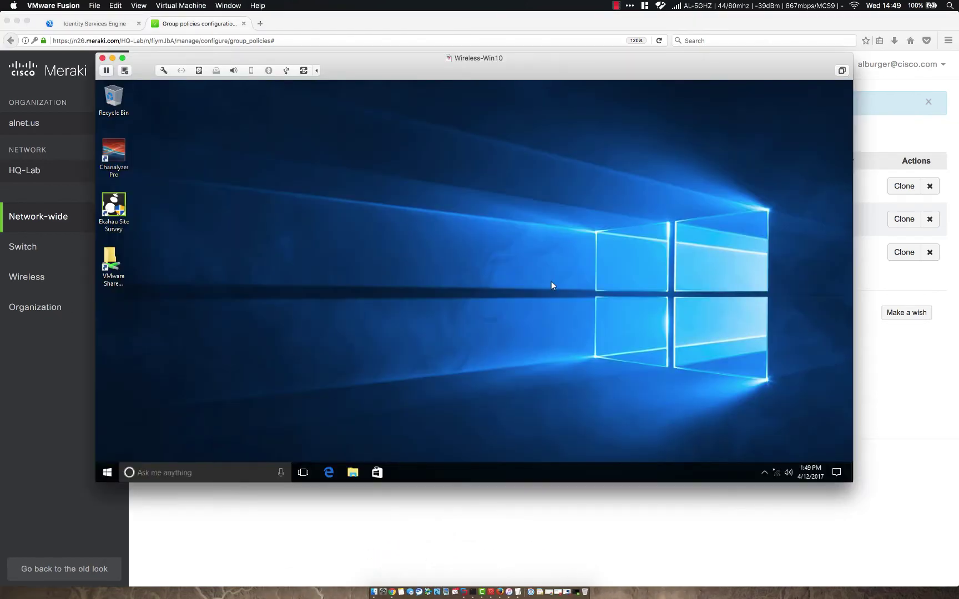
left_click(777, 476)
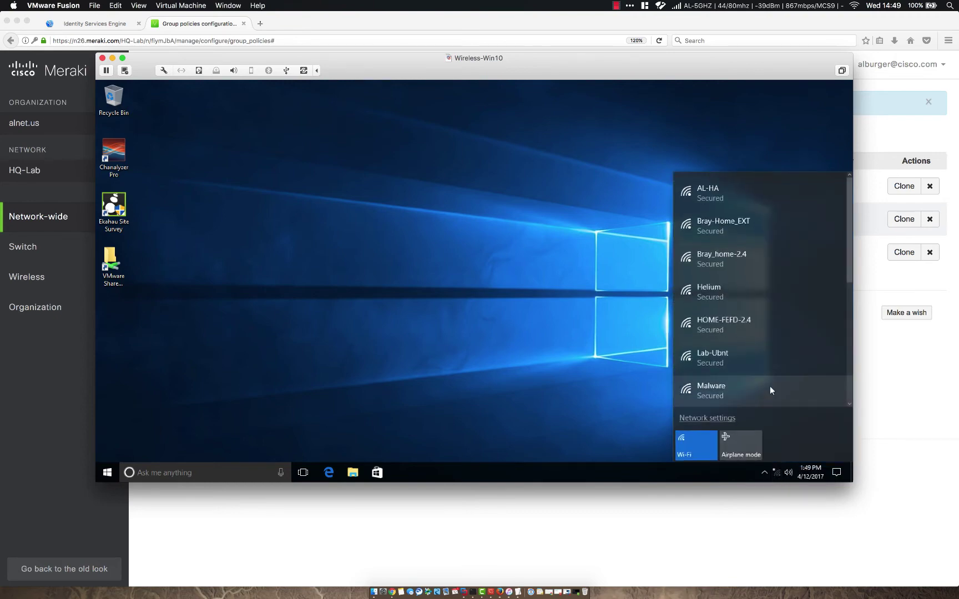
scroll(762, 277, "down", 5)
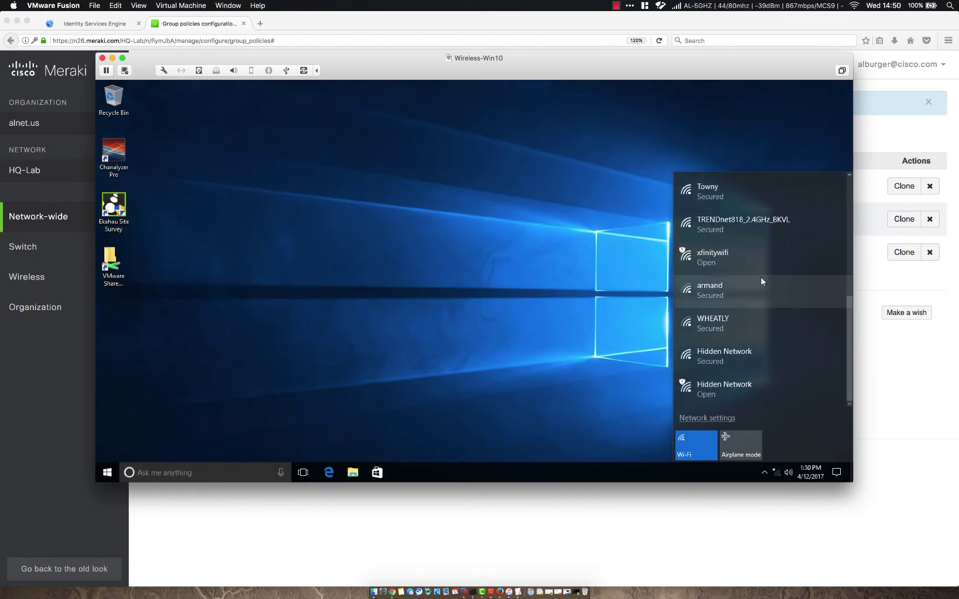
scroll(762, 277, "up", 5)
scroll(759, 338, "down", 5)
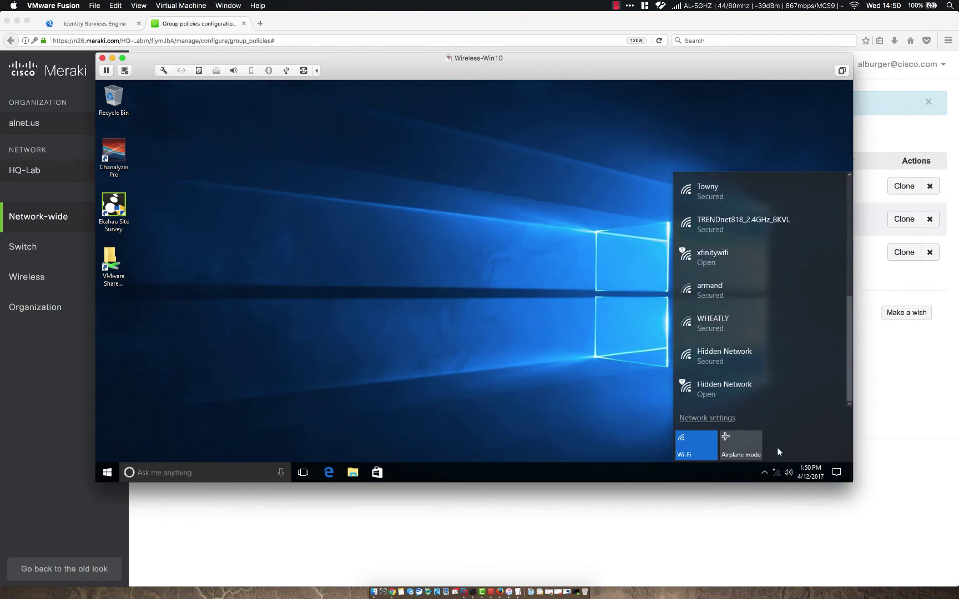
left_click(780, 469)
left_click(775, 473)
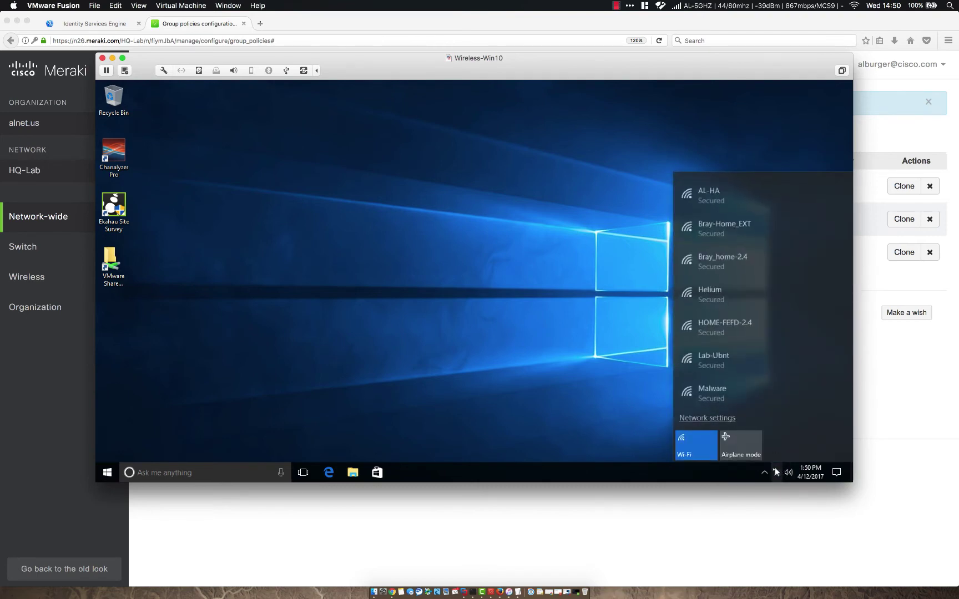
scroll(760, 333, "down", 3)
scroll(760, 335, "down", 5)
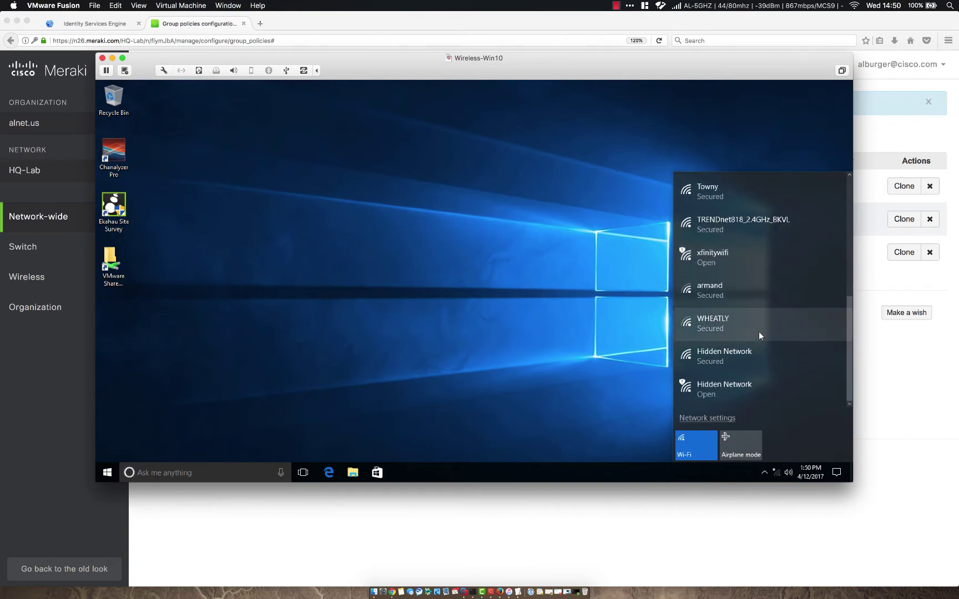
scroll(760, 336, "up", 8)
scroll(760, 331, "down", 3)
left_click(467, 528)
Set the ISE-Radius SSID to enabled in the SSID configuration overview and save.
mouse_move(60, 276)
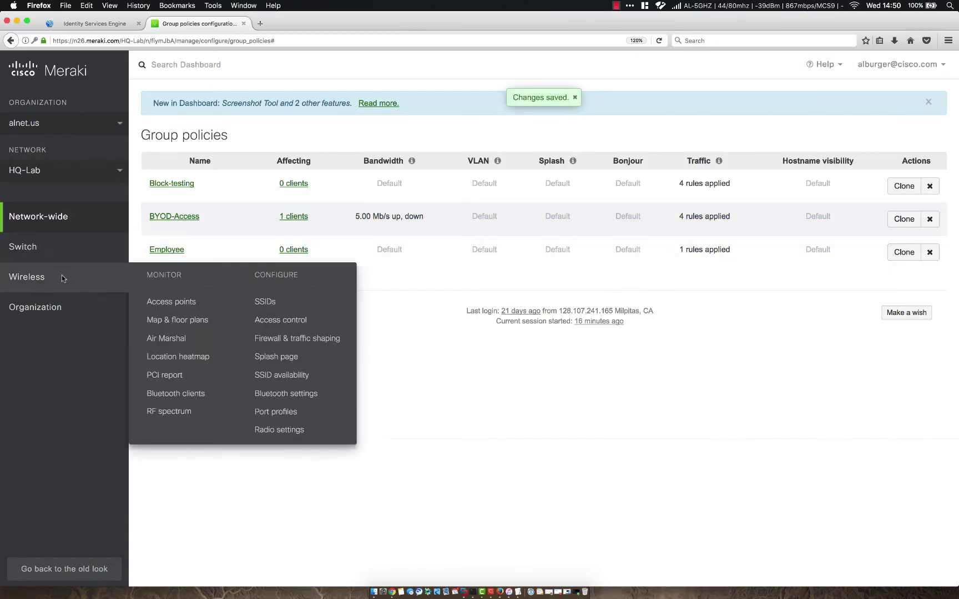
left_click(266, 304)
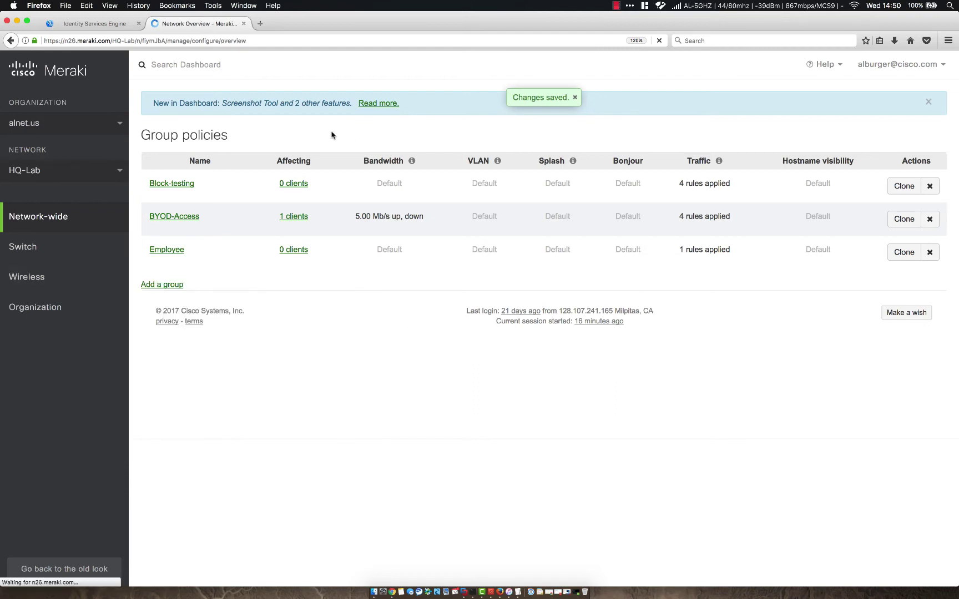
left_click(405, 198)
left_click(402, 217)
left_click(527, 407)
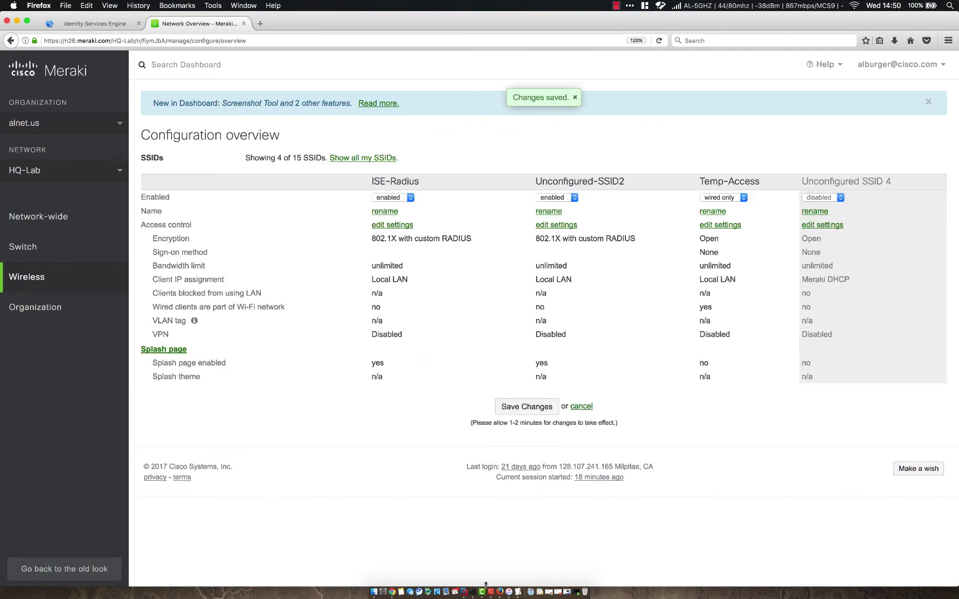
Connect the Windows test VM to ISE-Radius using its Windows user account credentials.
left_click(452, 439)
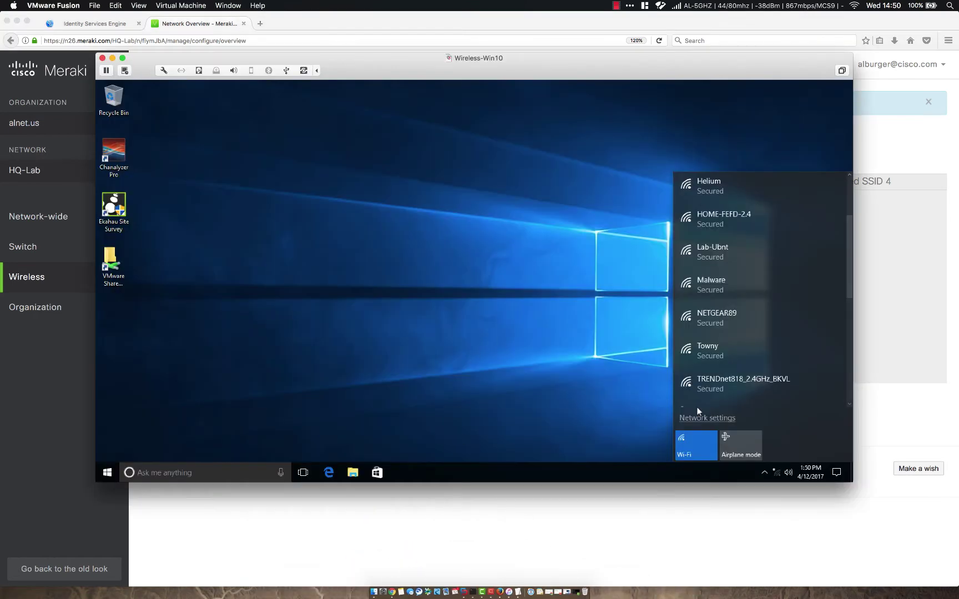
left_click(779, 473)
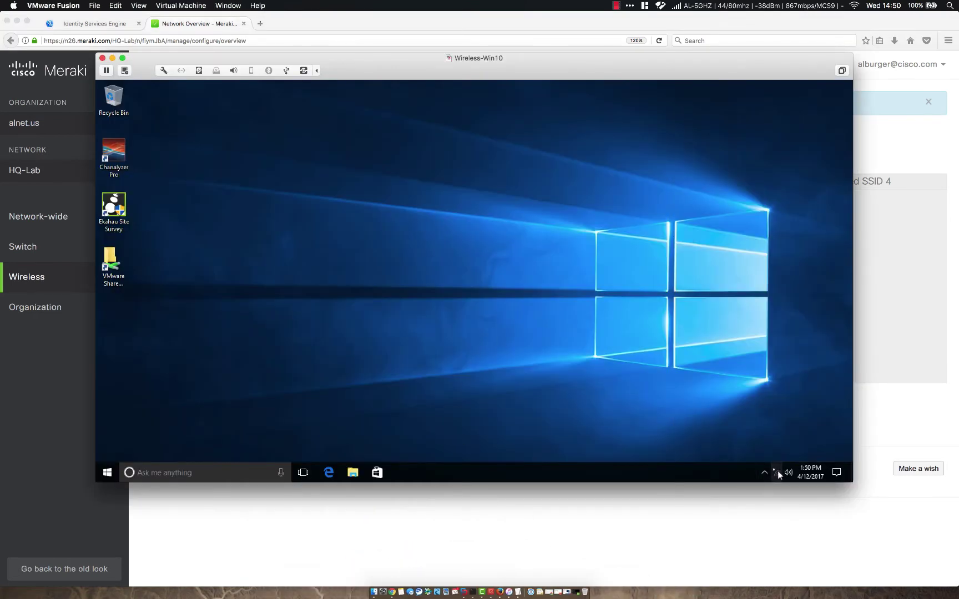
left_click(777, 471)
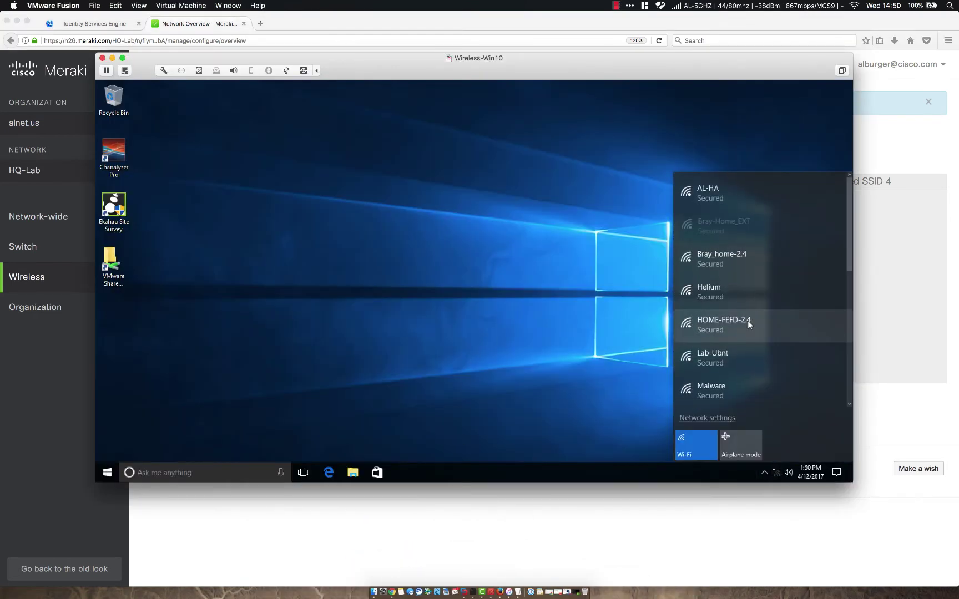
scroll(728, 289, "down", 10)
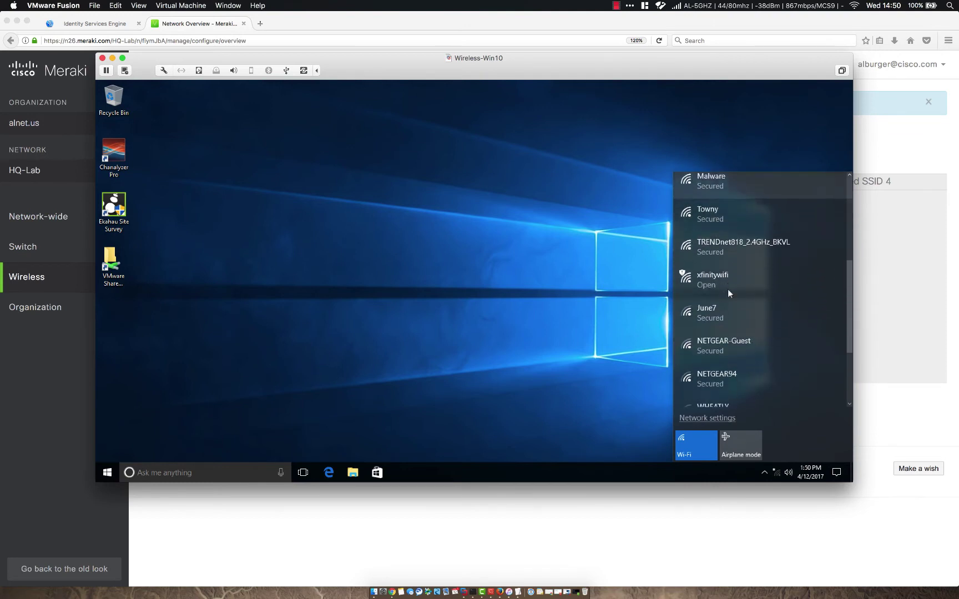
scroll(728, 289, "up", 10)
scroll(727, 289, "down", 1)
left_click(712, 317)
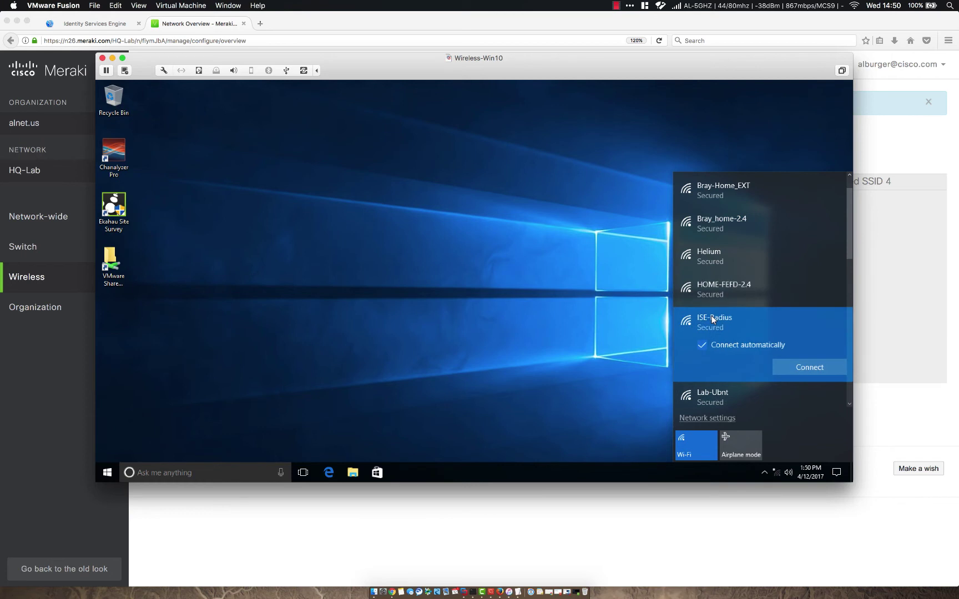
left_click(800, 366)
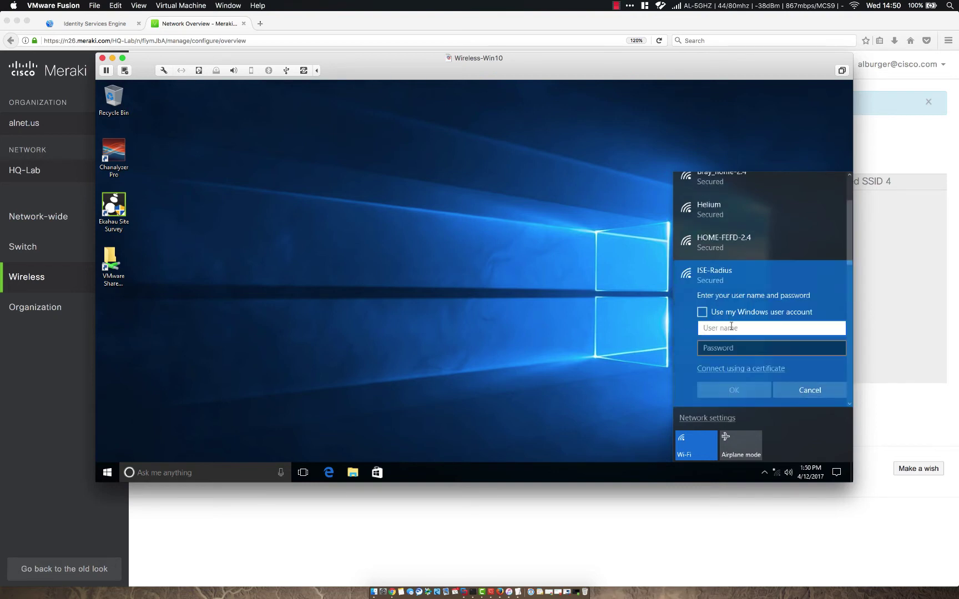
left_click(703, 313)
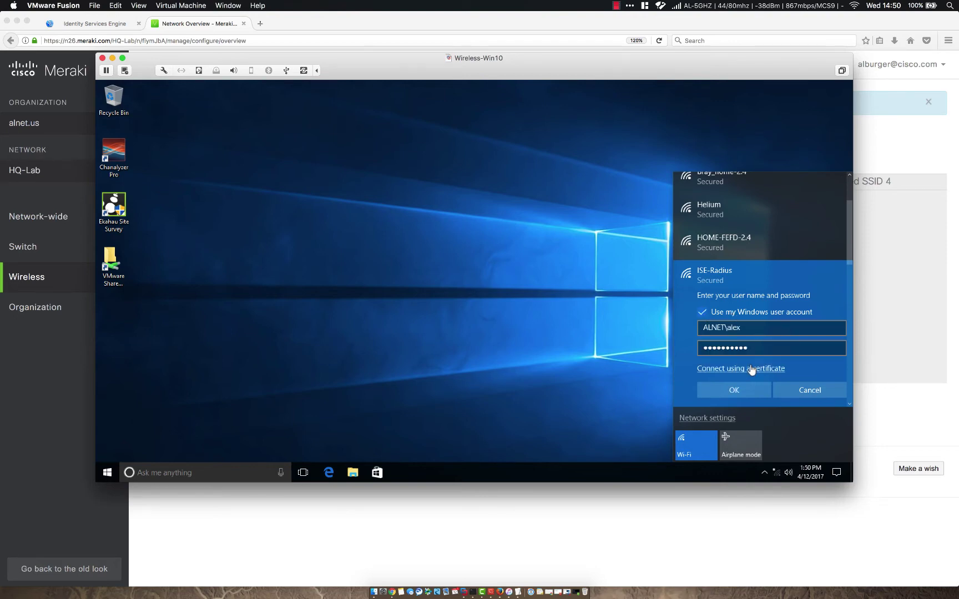
left_click(732, 390)
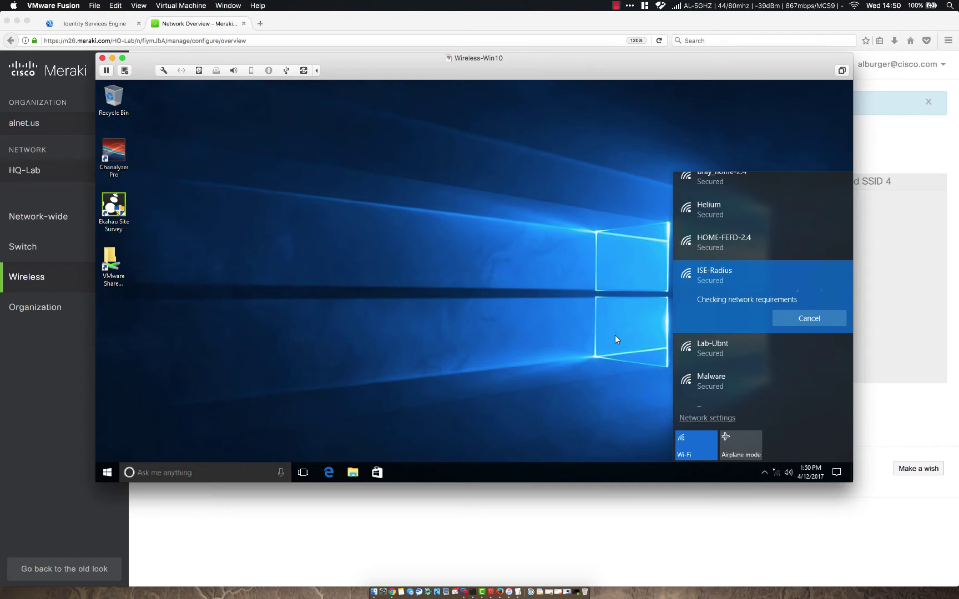
Open ISE's Operations > RADIUS > Live Logs and refresh to see the VM's latest attempts.
left_click(105, 25)
mouse_move(296, 67)
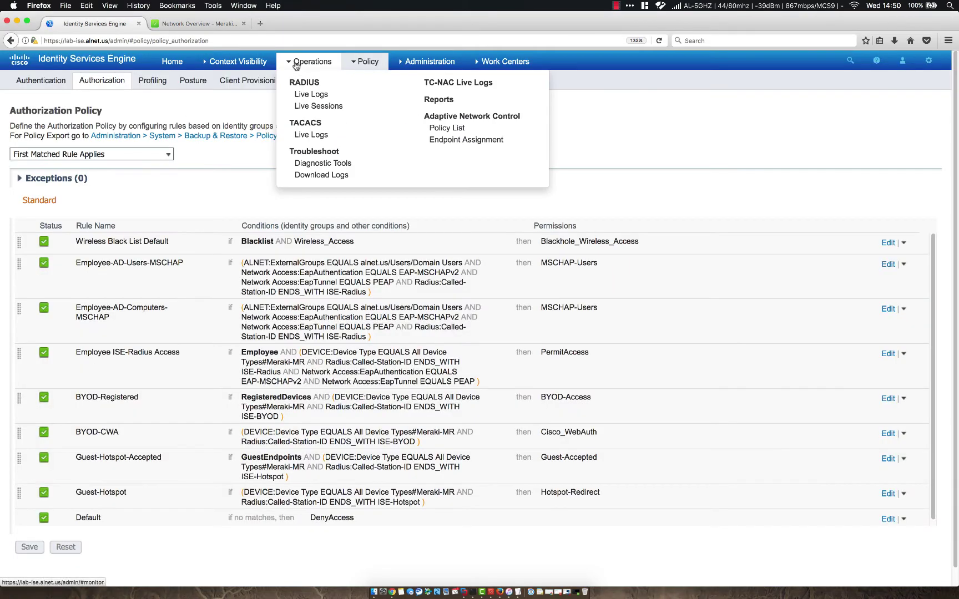
left_click(355, 95)
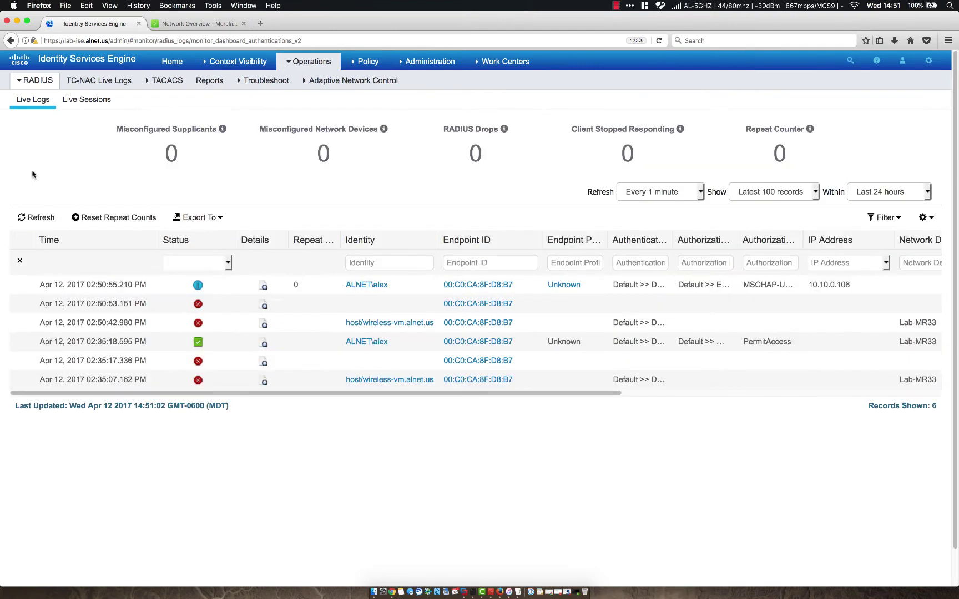
left_click(35, 218)
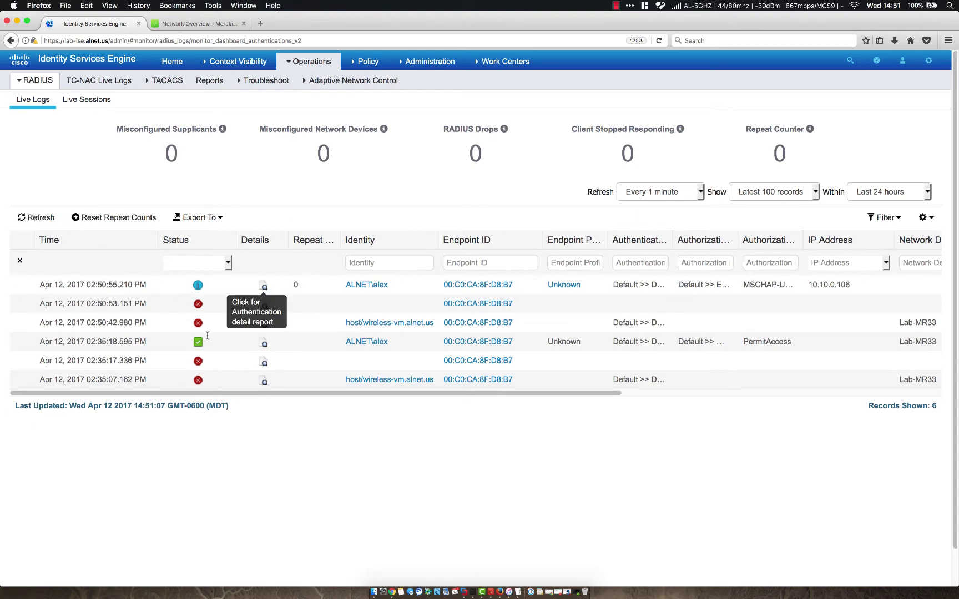
mouse_move(190, 341)
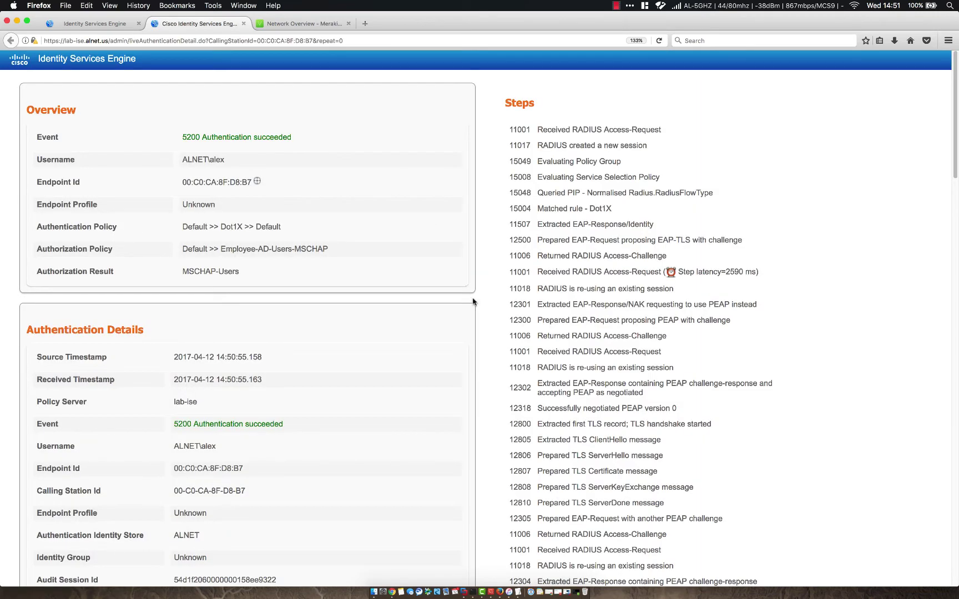
scroll(508, 297, "down", 1)
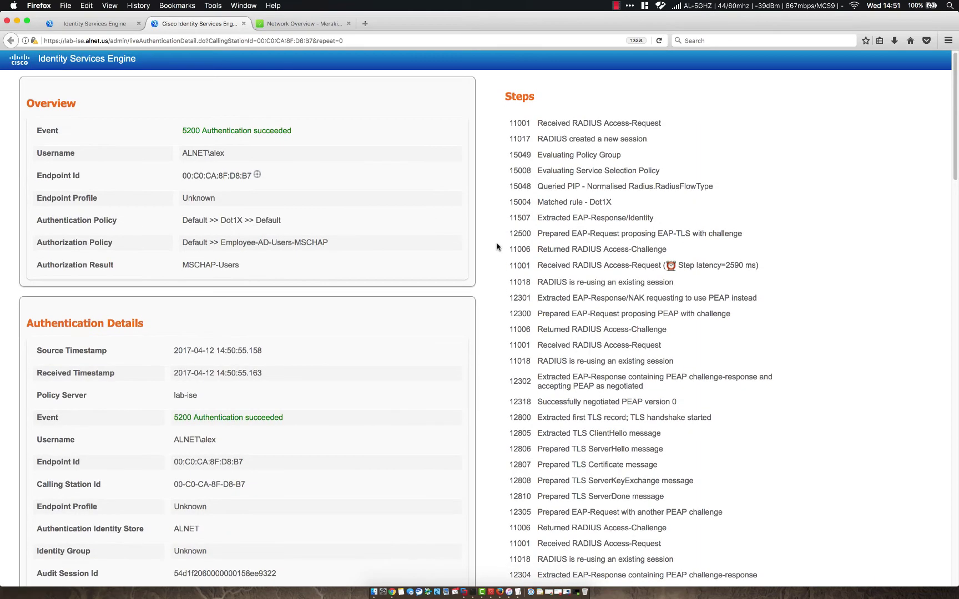
left_click(441, 561)
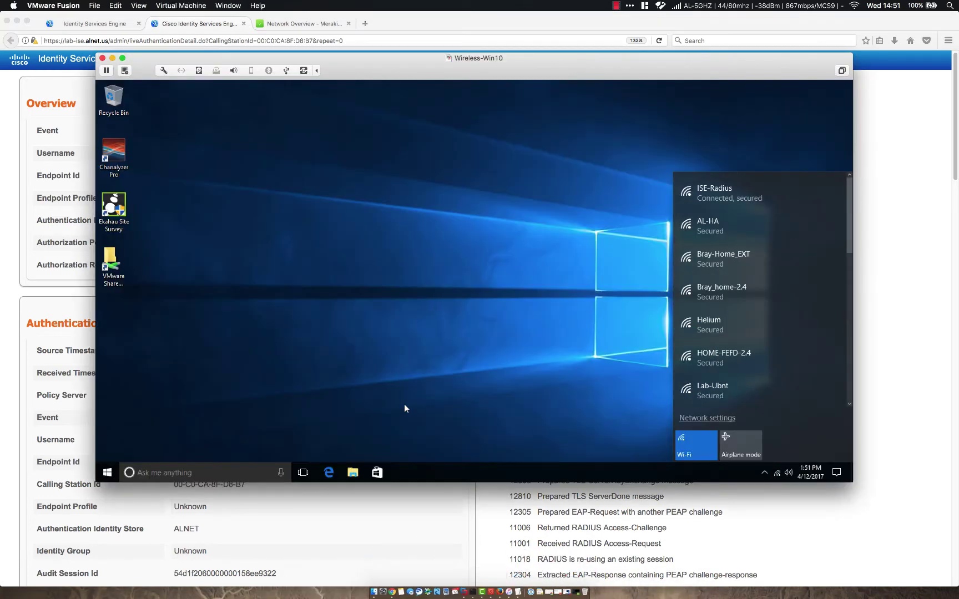
left_click(15, 289)
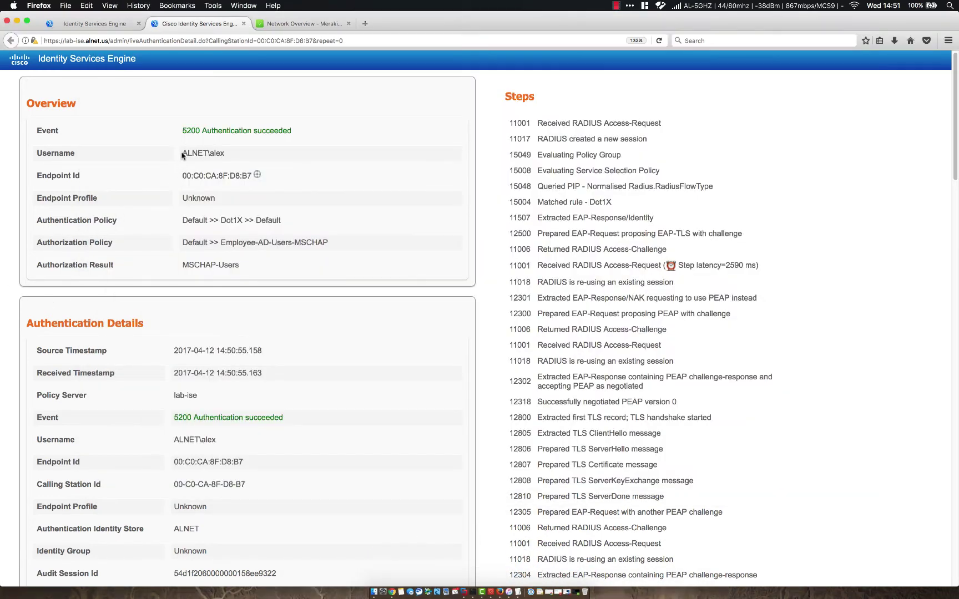
triple_click(218, 155)
left_click(252, 156)
scroll(267, 236, "down", 2)
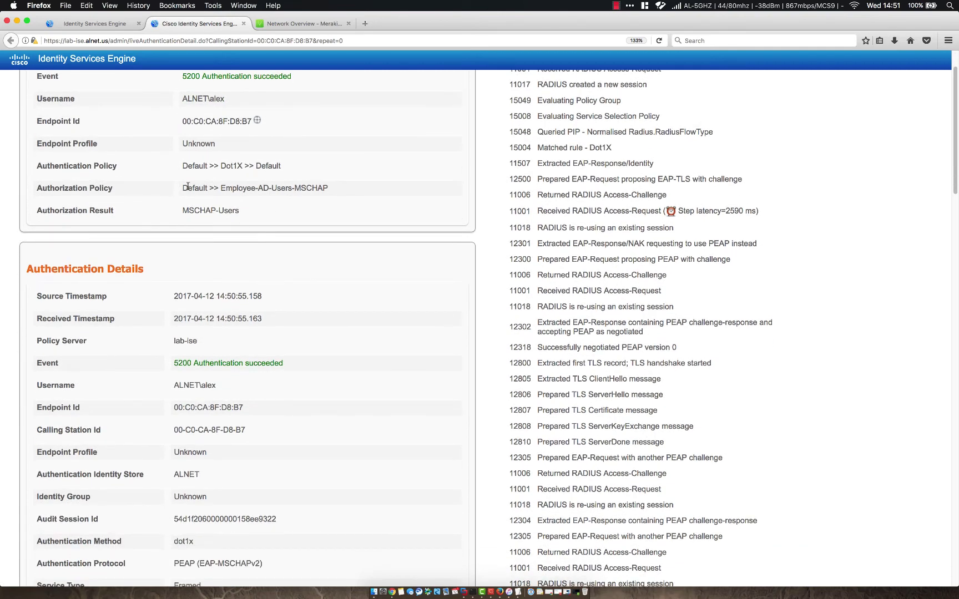
left_click_drag(187, 187, 336, 191)
left_click(336, 191)
left_click_drag(257, 187, 337, 189)
left_click(337, 189)
left_click_drag(179, 212, 239, 210)
left_click(238, 210)
scroll(258, 221, "down", 4)
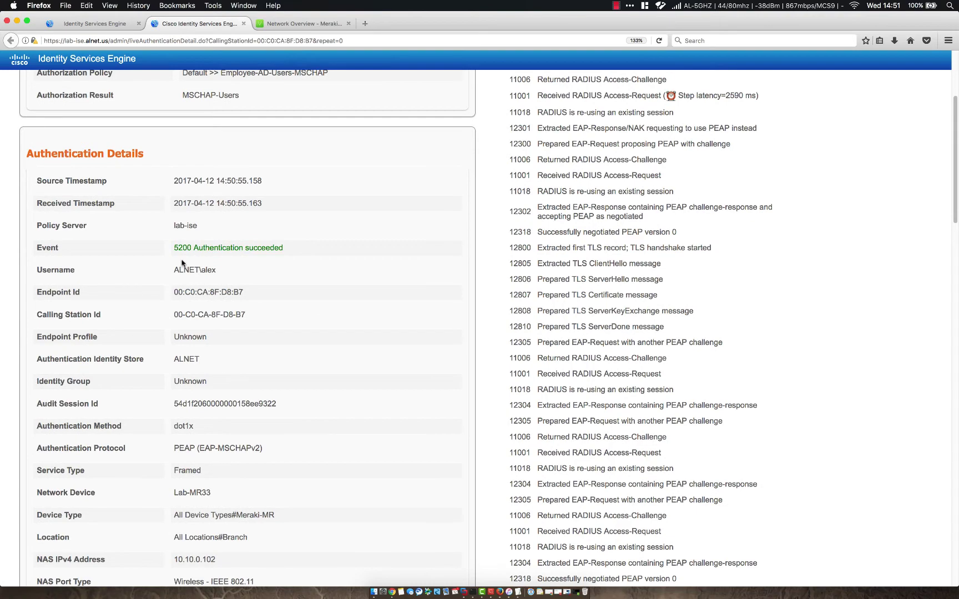
scroll(189, 261, "down", 6)
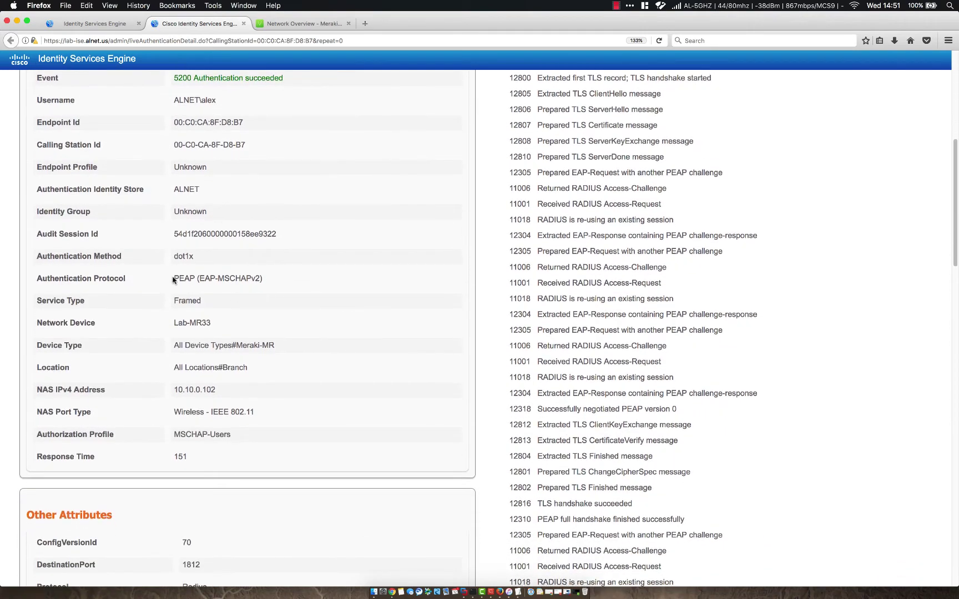
left_click_drag(174, 280, 288, 285)
scroll(286, 284, "down", 2)
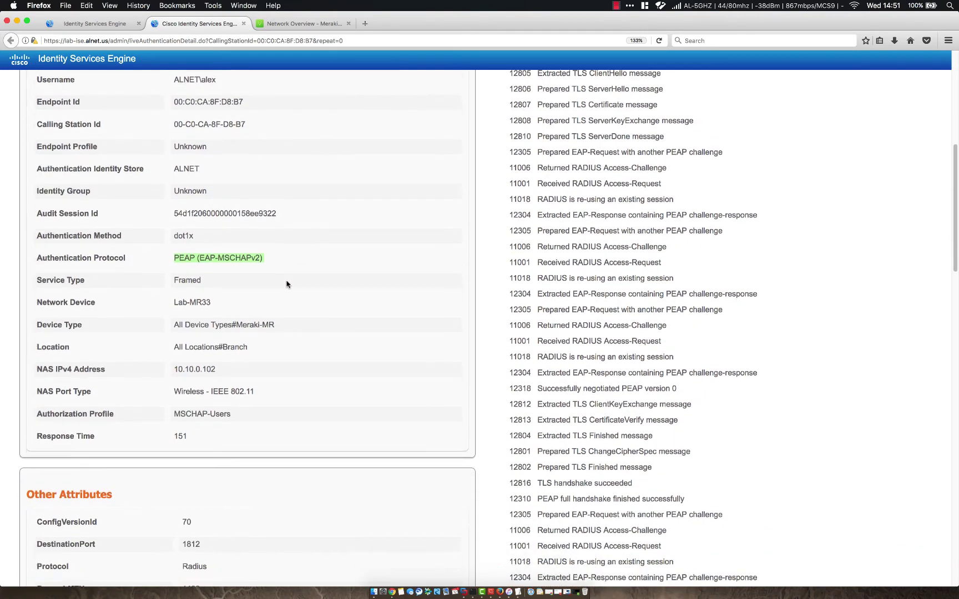
left_click_drag(177, 285, 317, 284)
left_click(317, 284)
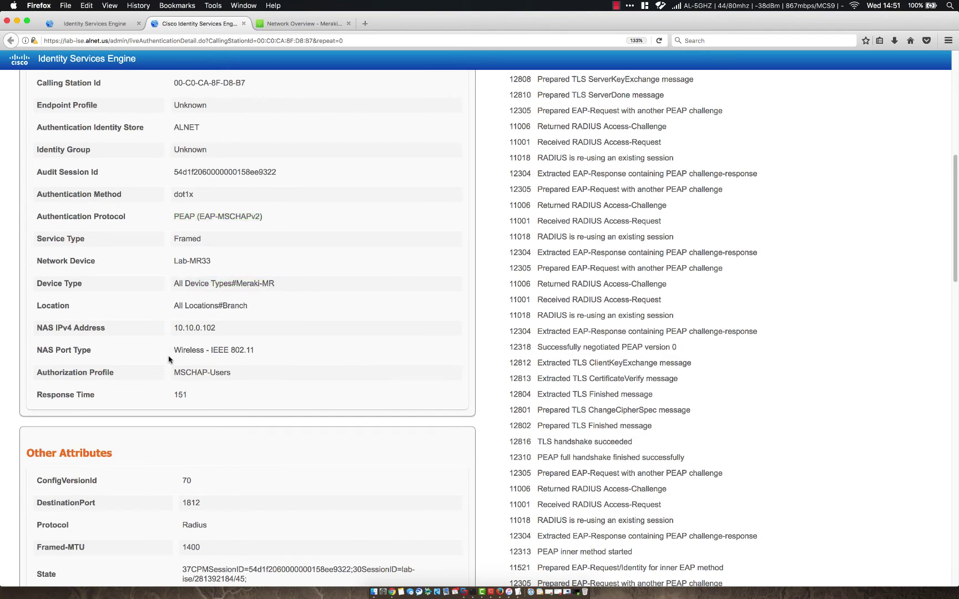
scroll(254, 384, "down", 10)
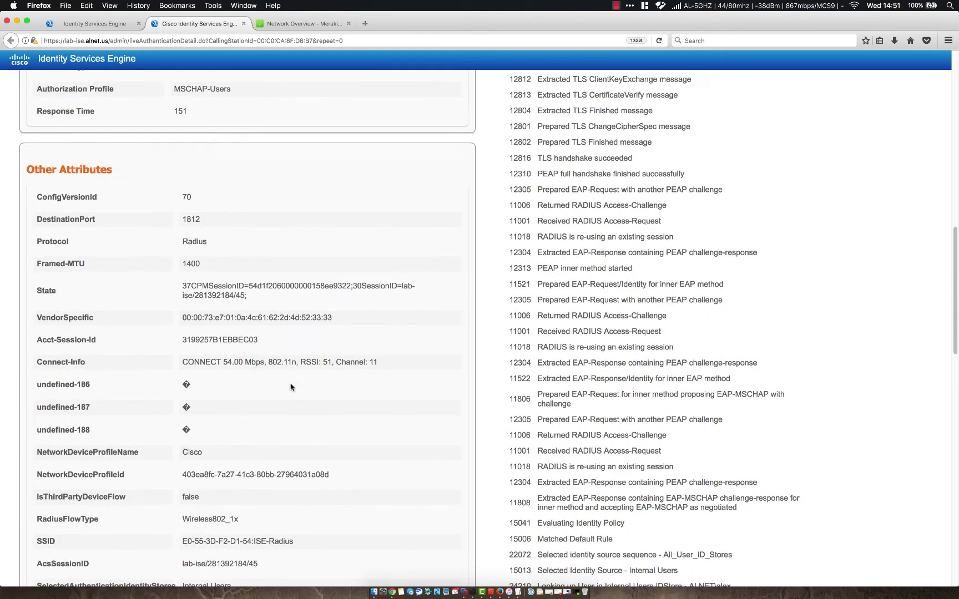
scroll(291, 387, "down", 6)
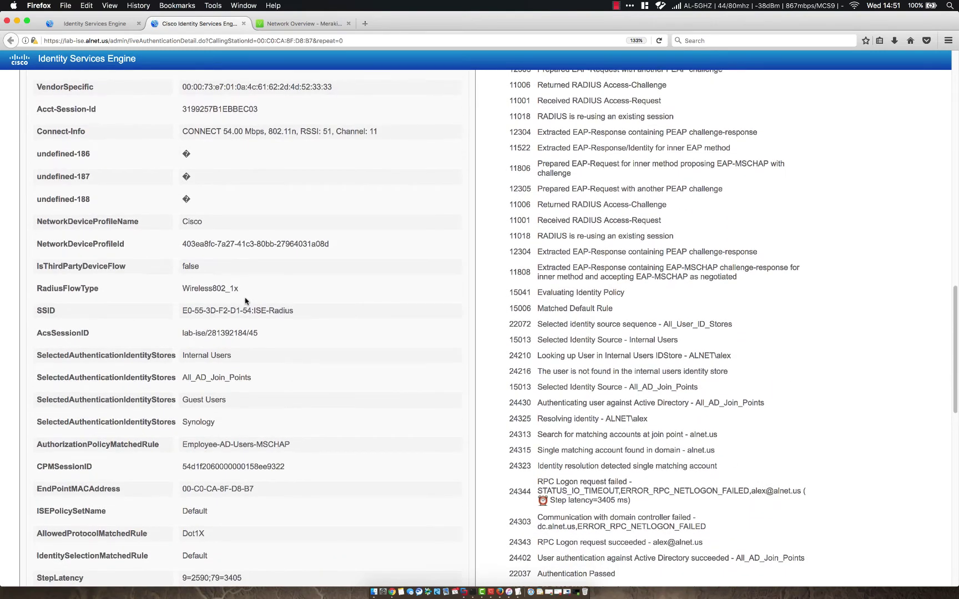
left_click_drag(296, 310, 177, 309)
left_click(370, 315)
scroll(371, 316, "down", 20)
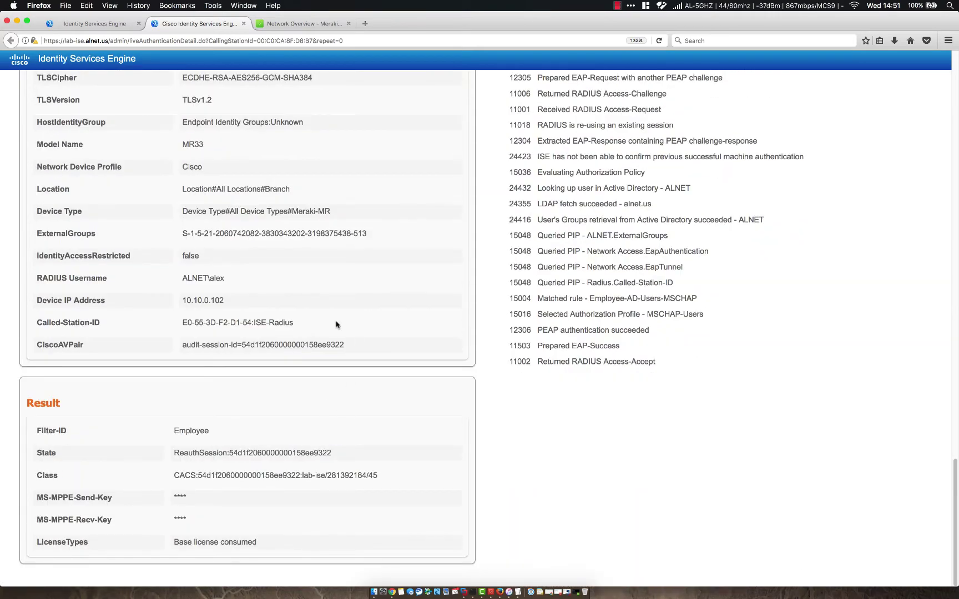
left_click_drag(173, 431, 217, 433)
left_click(218, 433)
Open the WIRELESS-VM client in Meraki and review its logged-in user and Employee 802.1X policy.
left_click(304, 23)
mouse_move(41, 223)
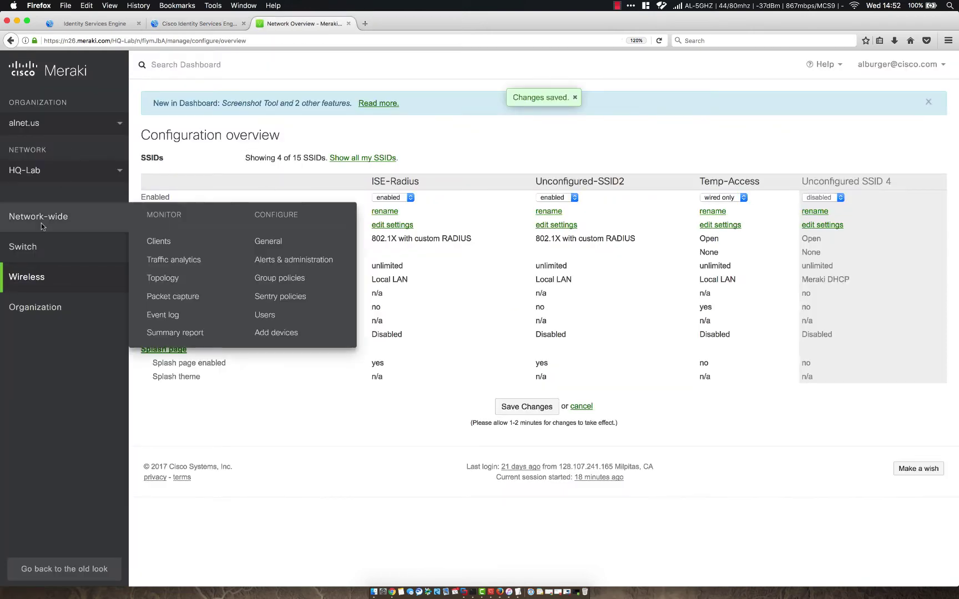
left_click(158, 242)
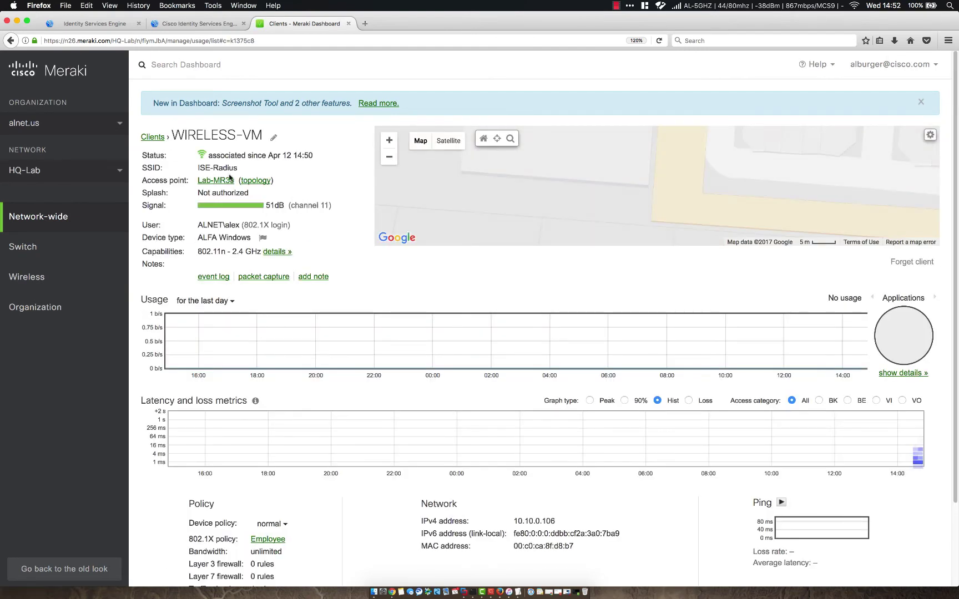
left_click_drag(195, 223, 242, 222)
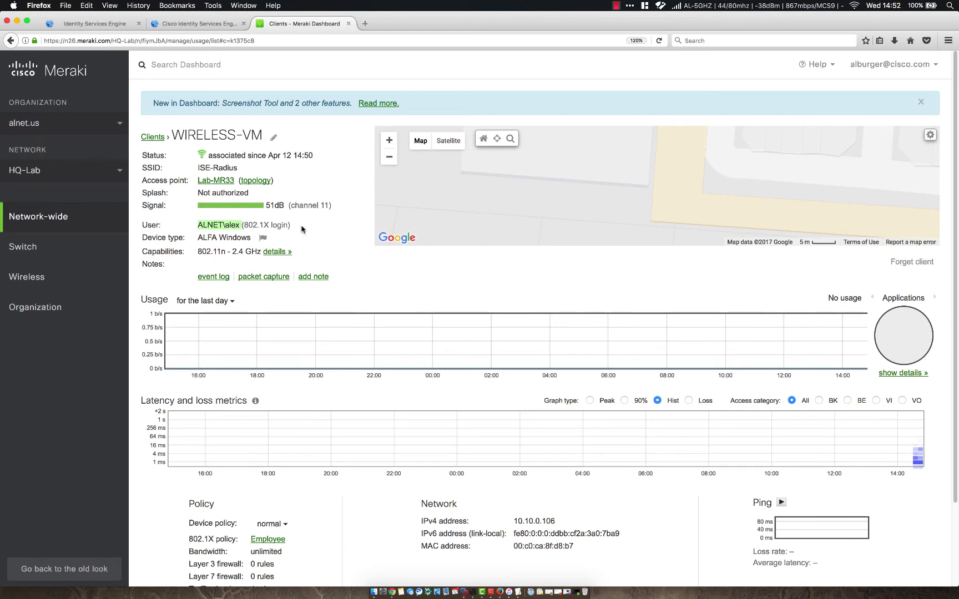
left_click(354, 242)
scroll(339, 305, "down", 3)
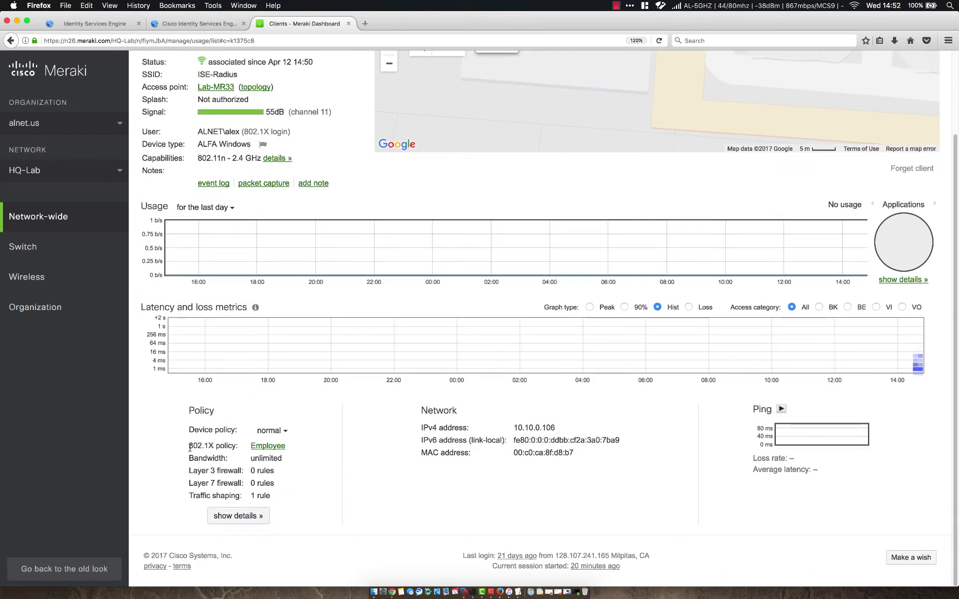
left_click_drag(190, 447, 299, 450)
left_click(300, 451)
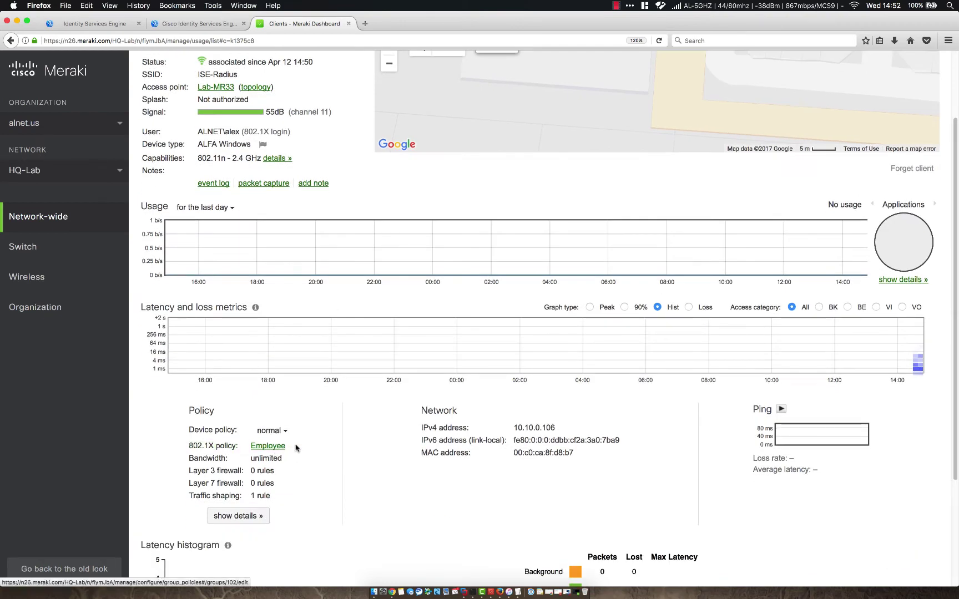
scroll(313, 294, "up", 3)
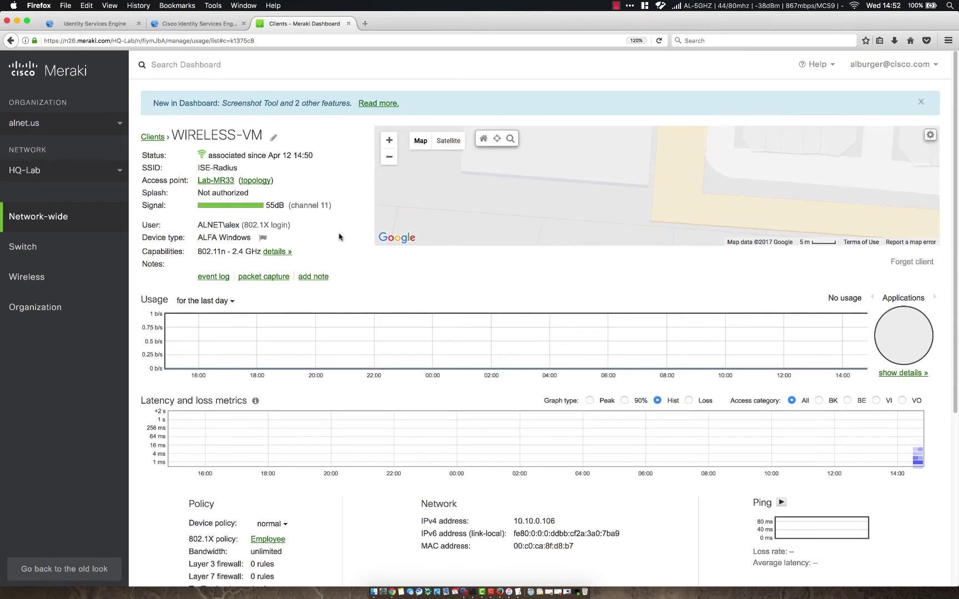
scroll(350, 267, "down", 5)
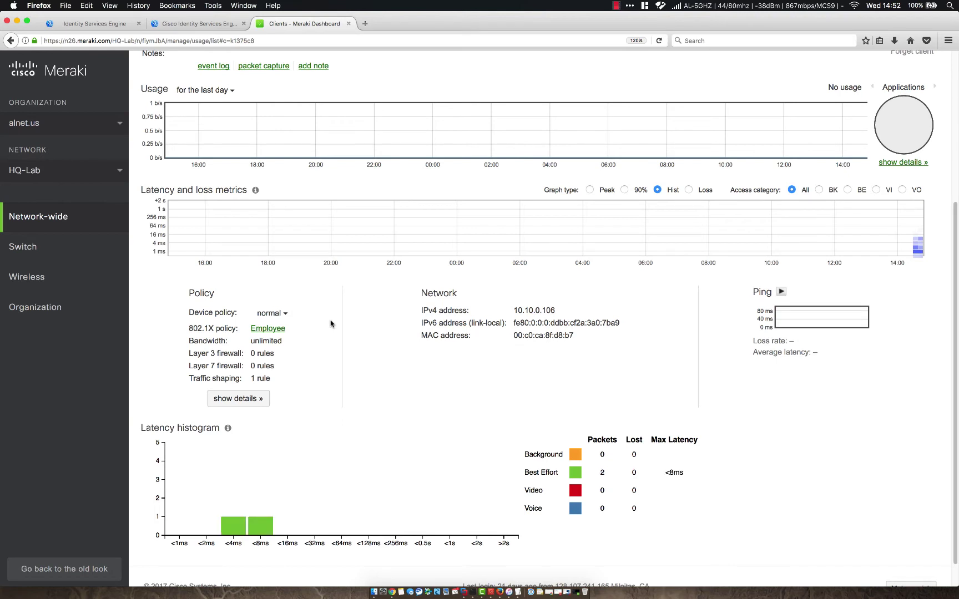
scroll(330, 324, "up", 5)
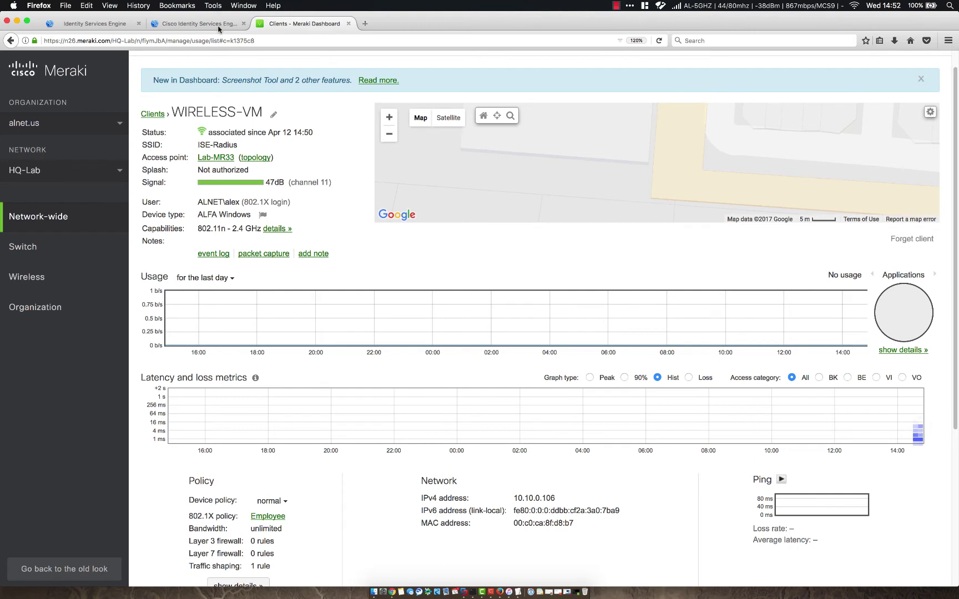
Sign the Wireless-Win10 VM out of Windows via the Start menu's Shut down or sign out.
left_click(446, 563)
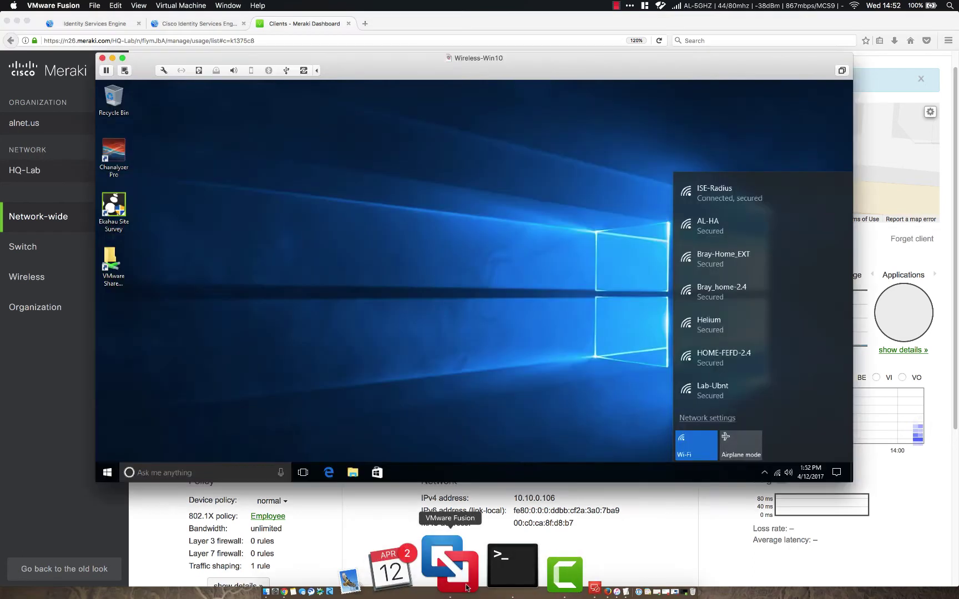
right_click(107, 473)
mouse_move(219, 439)
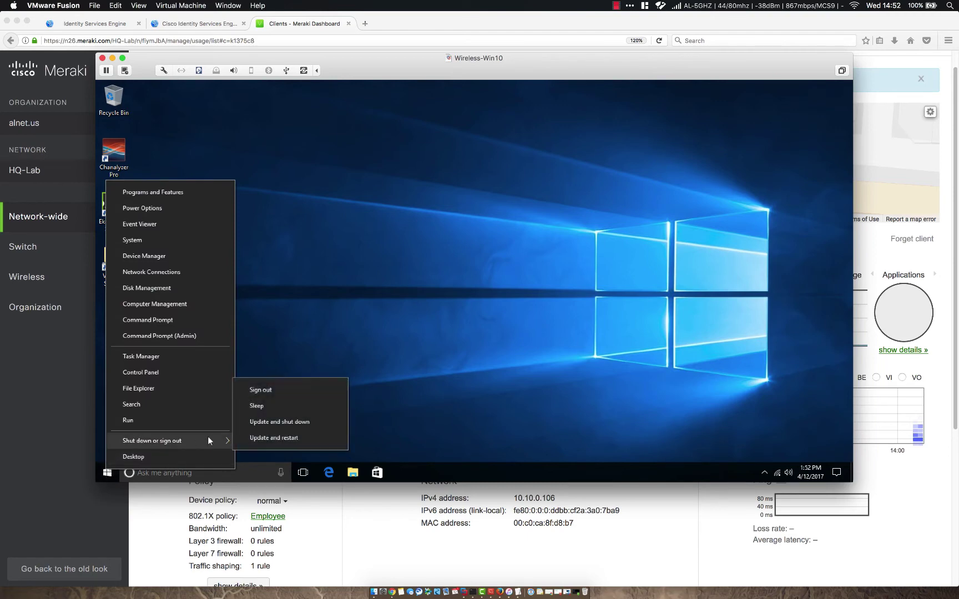
left_click(269, 391)
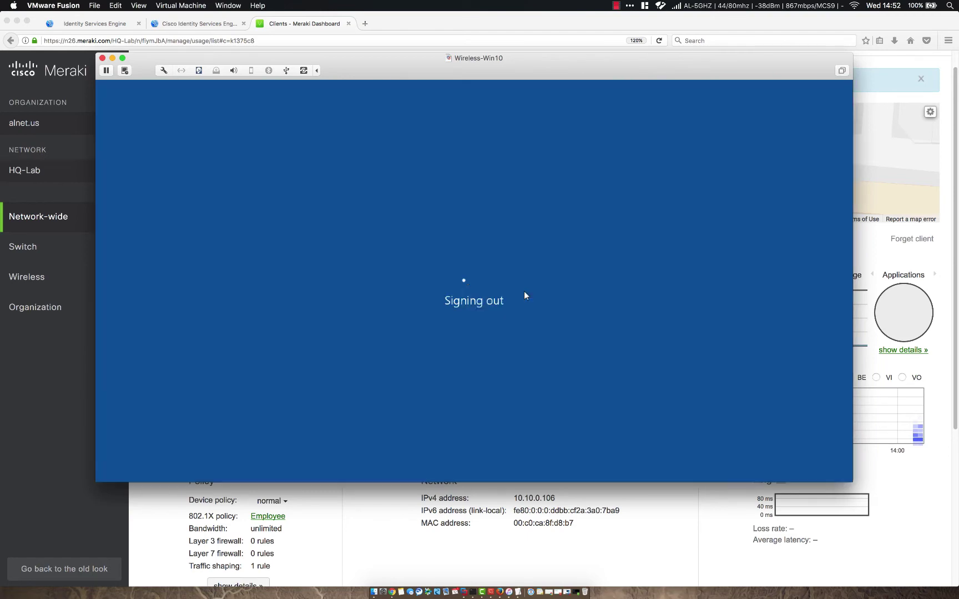
Refresh the RADIUS Live Logs until the failed host/wireless-vm.alnet.us DenyAccess attempt appears, then open its details.
left_click(65, 403)
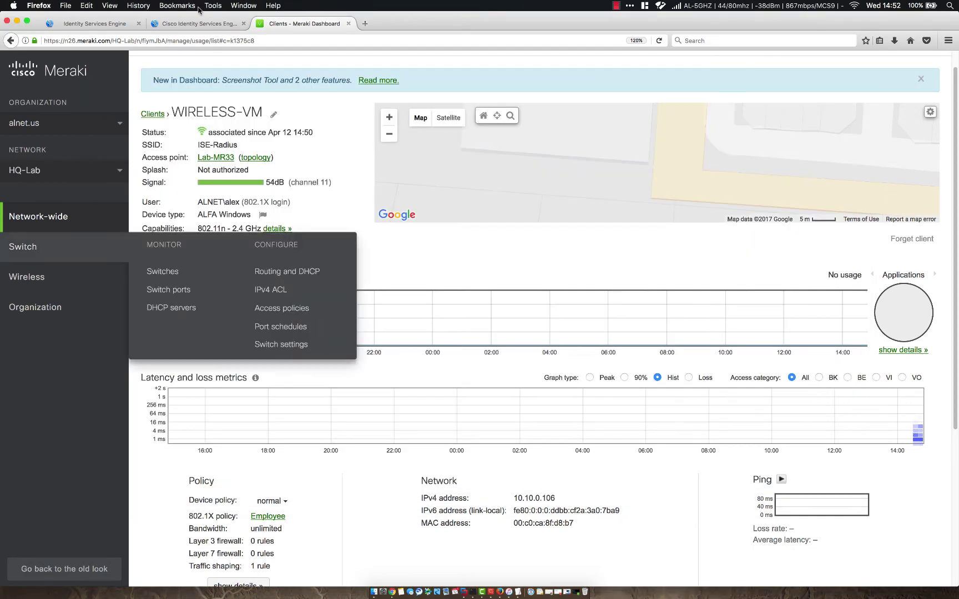
left_click(95, 23)
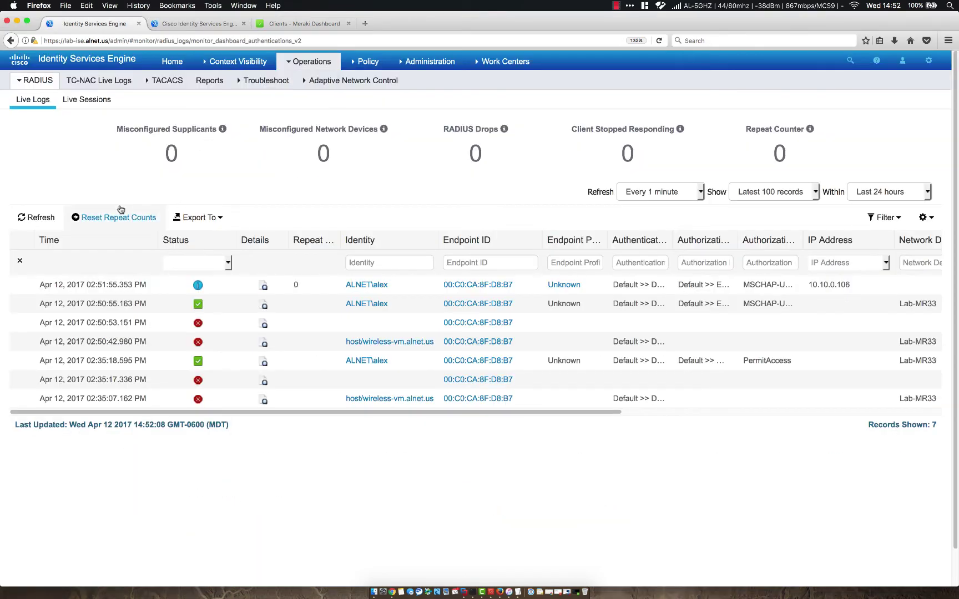
left_click(43, 220)
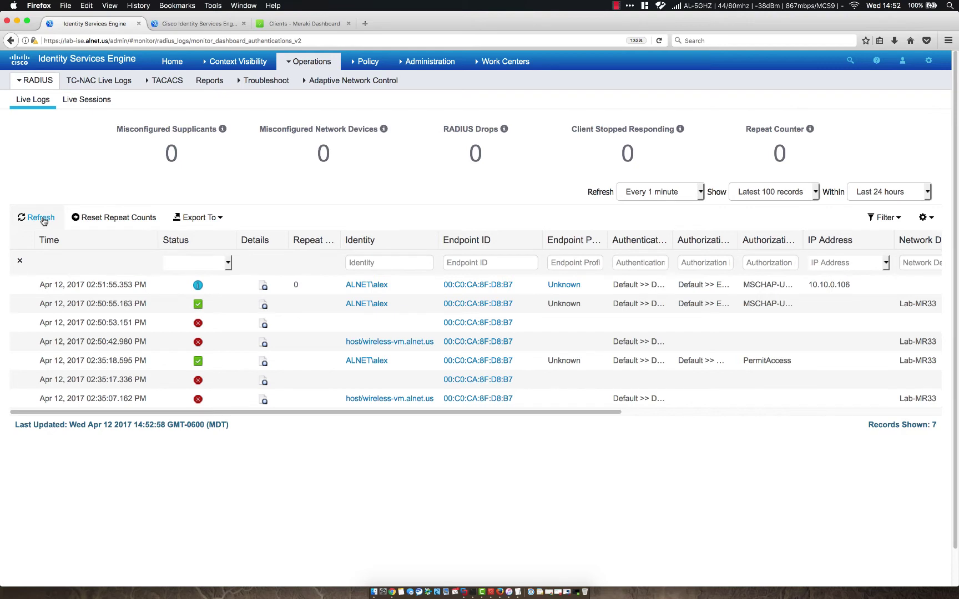
left_click(44, 219)
left_click(43, 220)
left_click(44, 220)
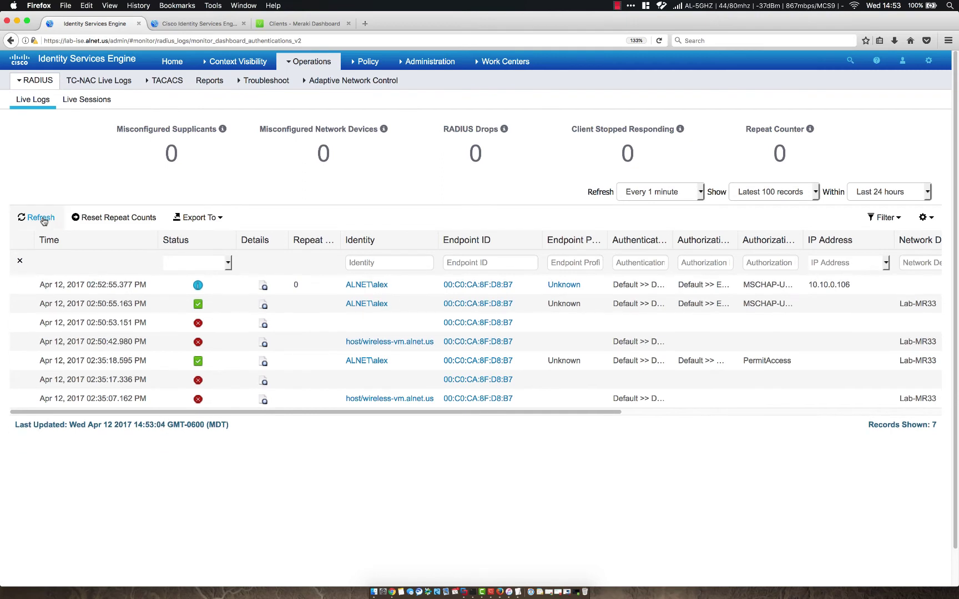
left_click(44, 219)
left_click(43, 220)
left_click(44, 220)
left_click(44, 220)
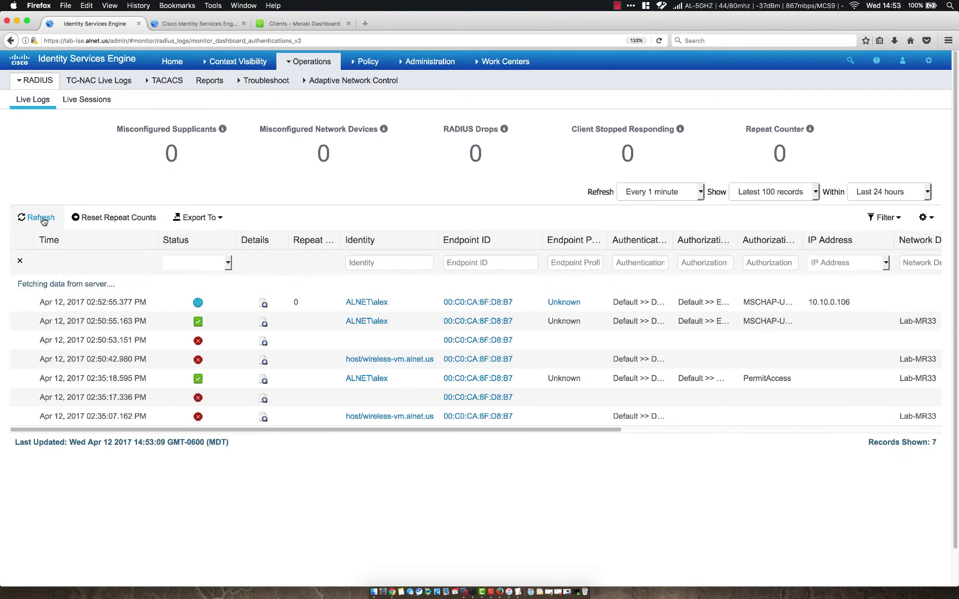
left_click(44, 220)
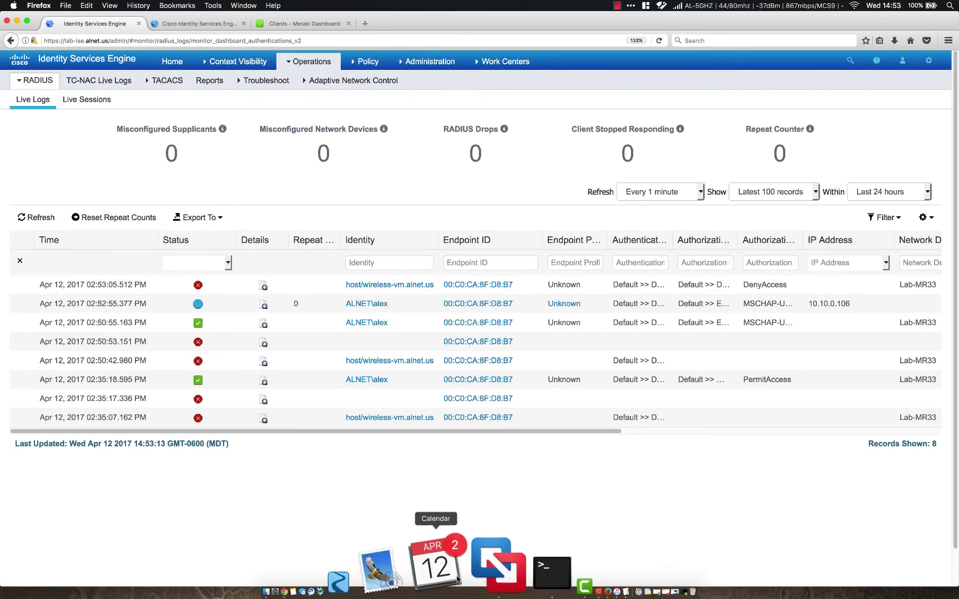
left_click(465, 510)
left_click(248, 518)
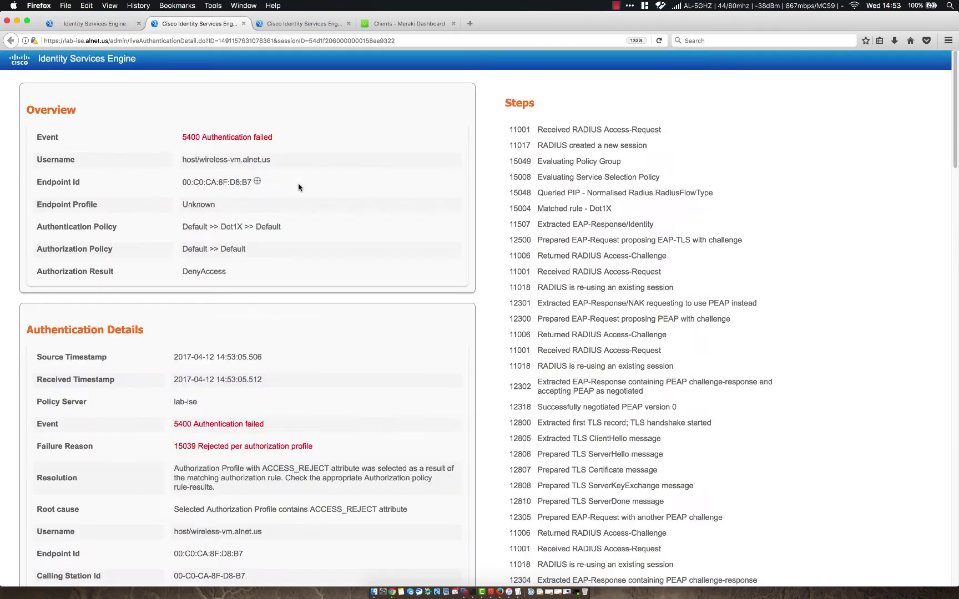
scroll(486, 276, "down", 2)
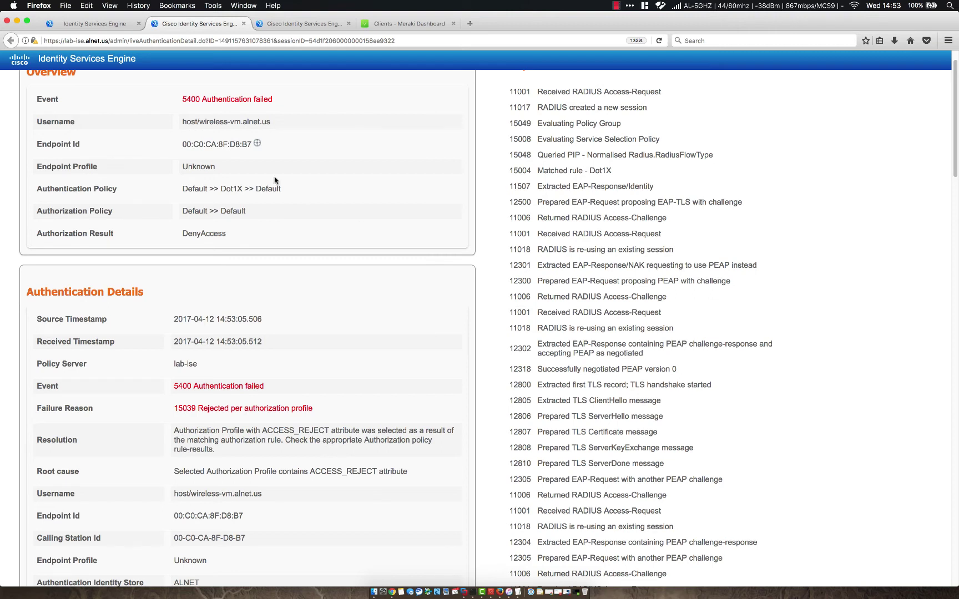
left_click_drag(183, 123, 273, 123)
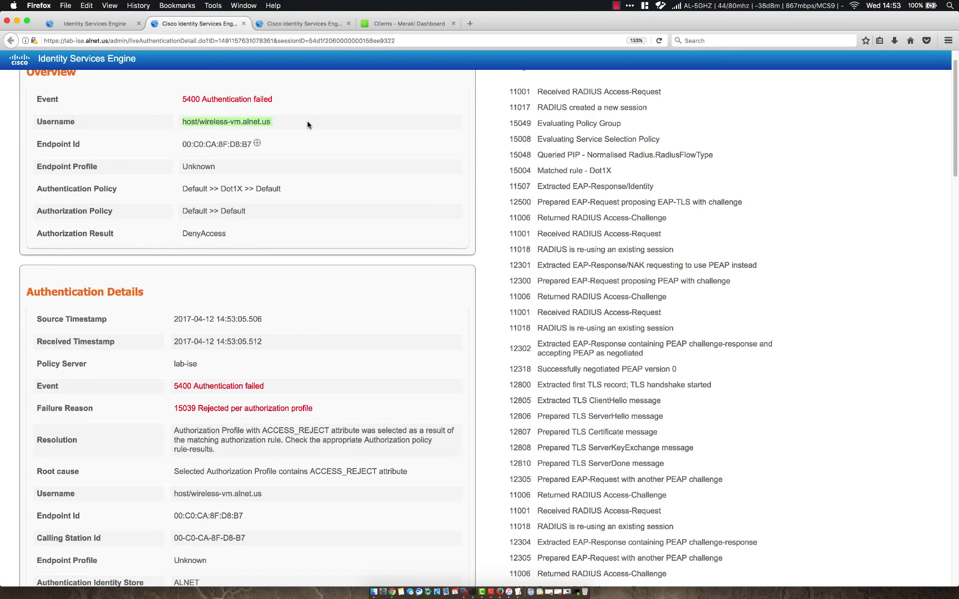
scroll(424, 199, "down", 10)
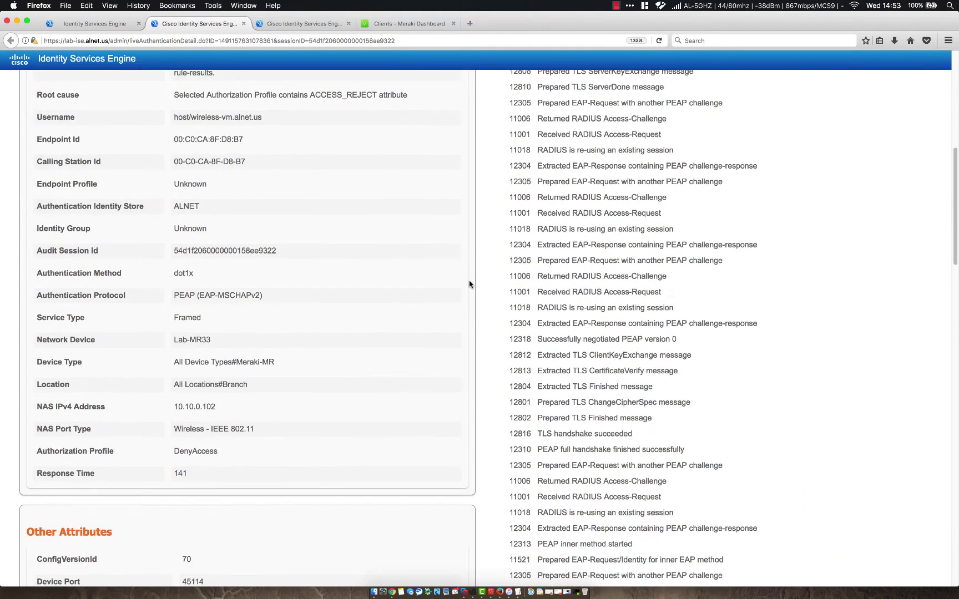
scroll(470, 285, "down", 1)
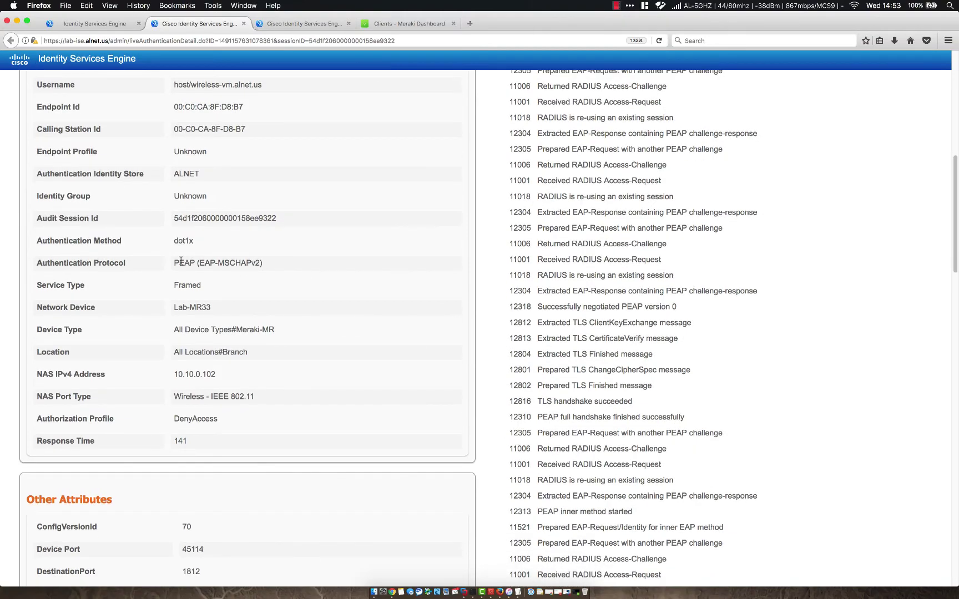
left_click_drag(179, 261, 278, 265)
left_click(278, 265)
scroll(443, 340, "down", 6)
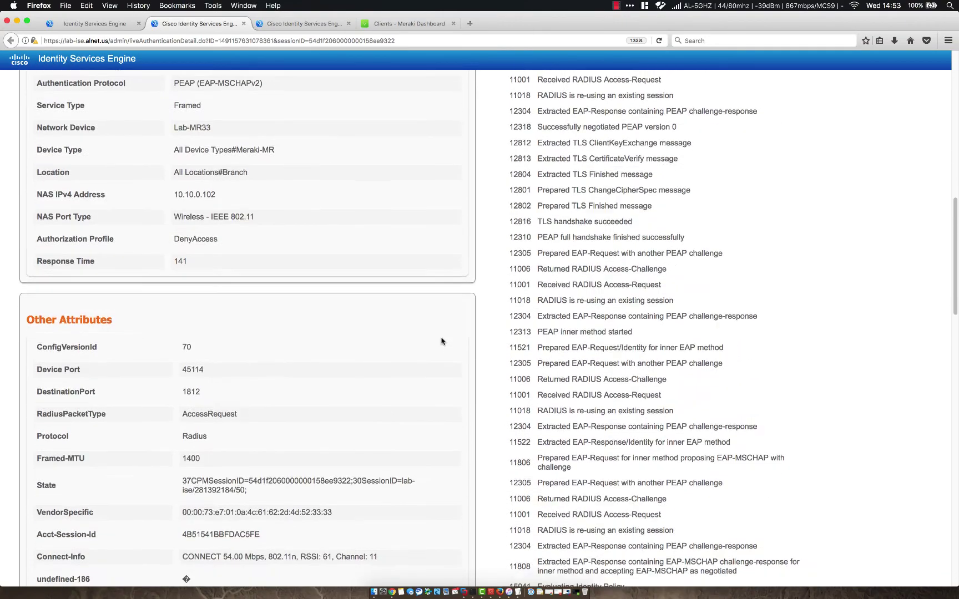
scroll(442, 341, "down", 13)
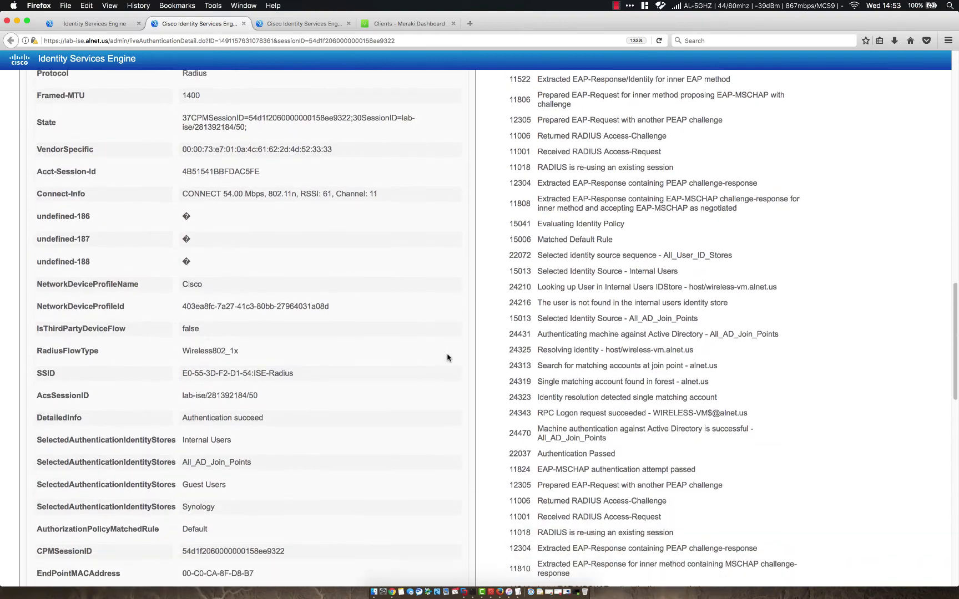
scroll(314, 406, "down", 5)
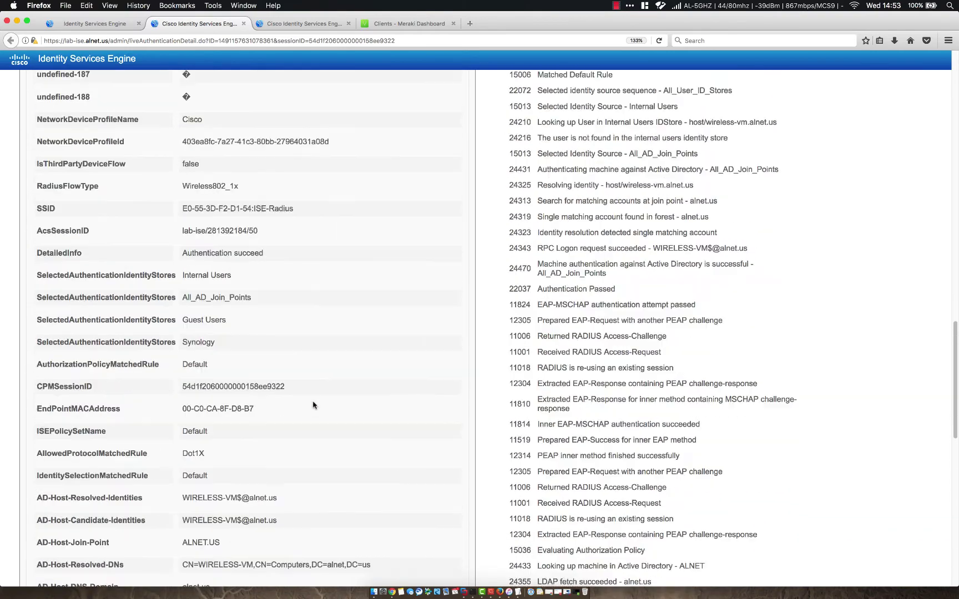
scroll(314, 405, "down", 2)
scroll(349, 463, "down", 4)
left_click_drag(183, 344, 349, 345)
left_click(349, 345)
scroll(477, 383, "down", 7)
scroll(477, 383, "down", 11)
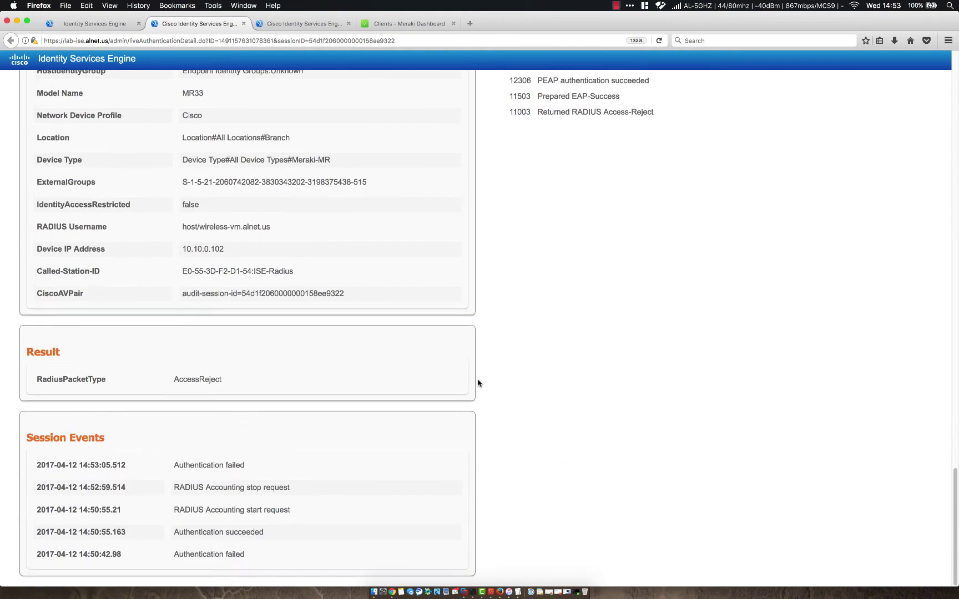
scroll(431, 282, "up", 20)
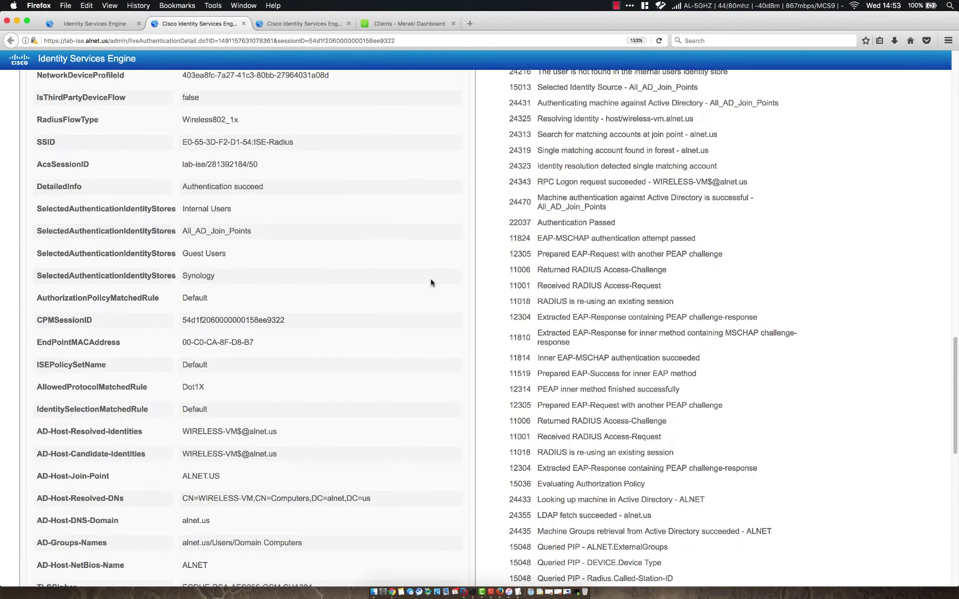
scroll(508, 335, "down", 2)
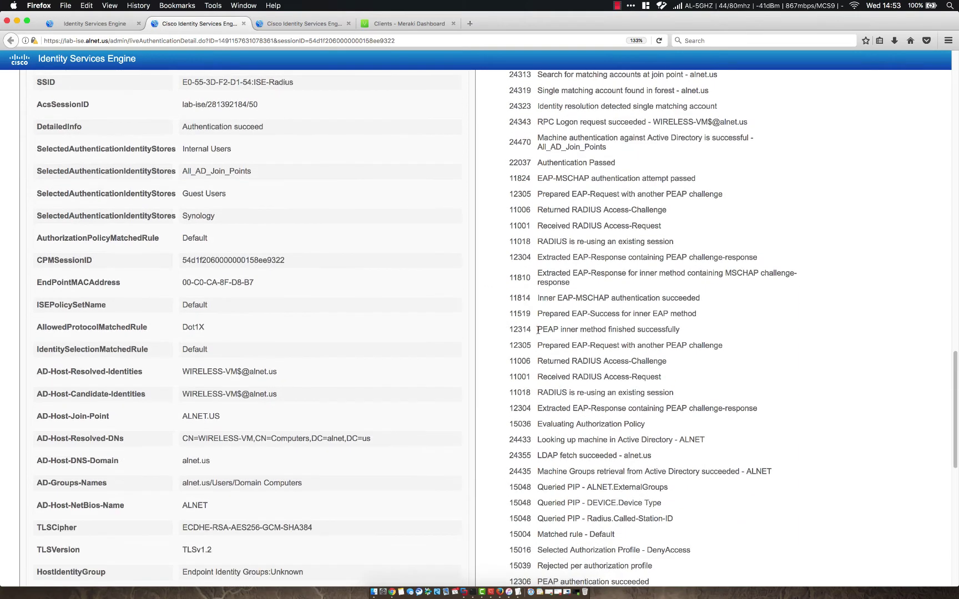
scroll(619, 381, "down", 2)
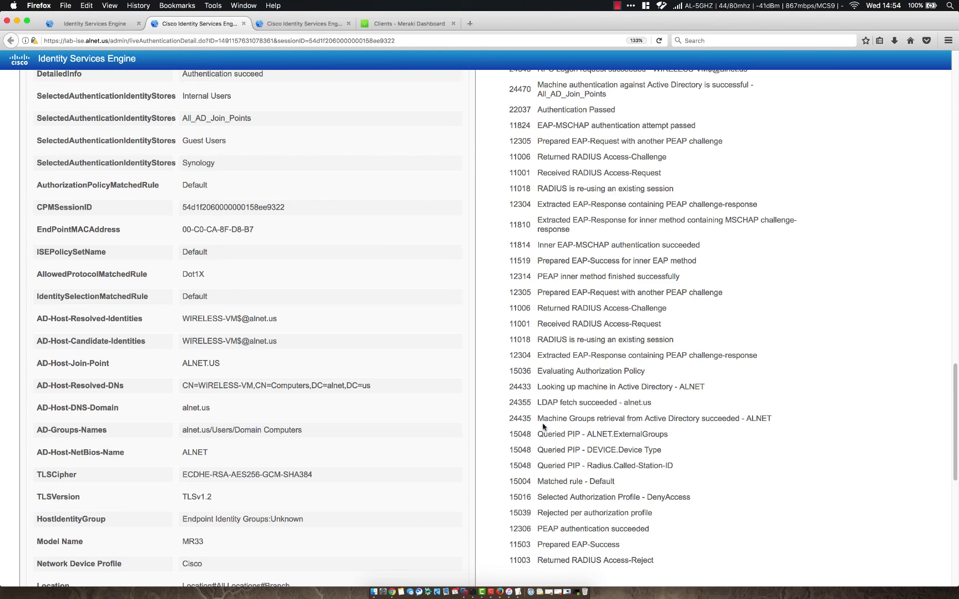
scroll(658, 438, "down", 2)
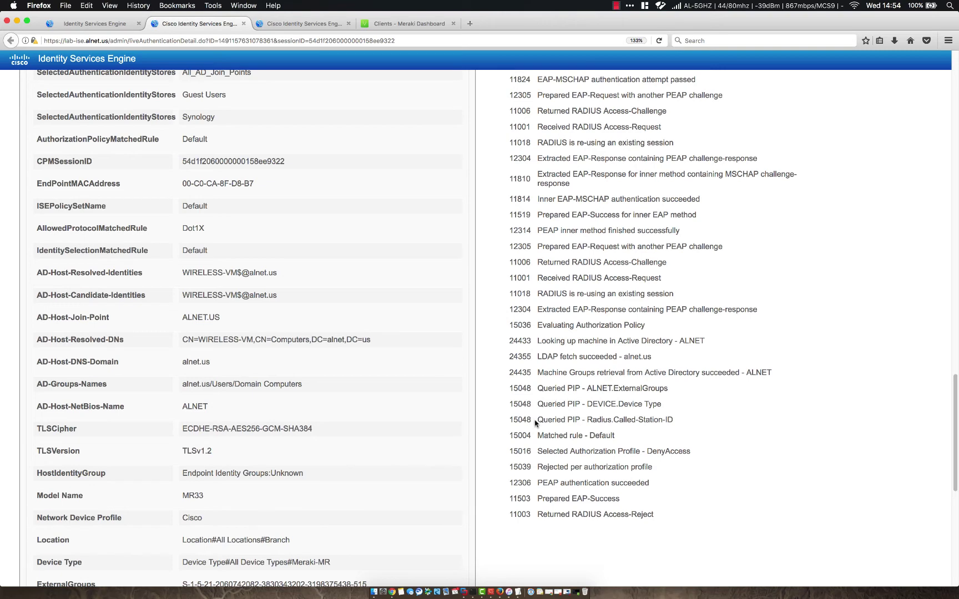
Go from the RADIUS Live Logs tab to the Policy > Authorization rules.
left_click(272, 24)
left_click(114, 24)
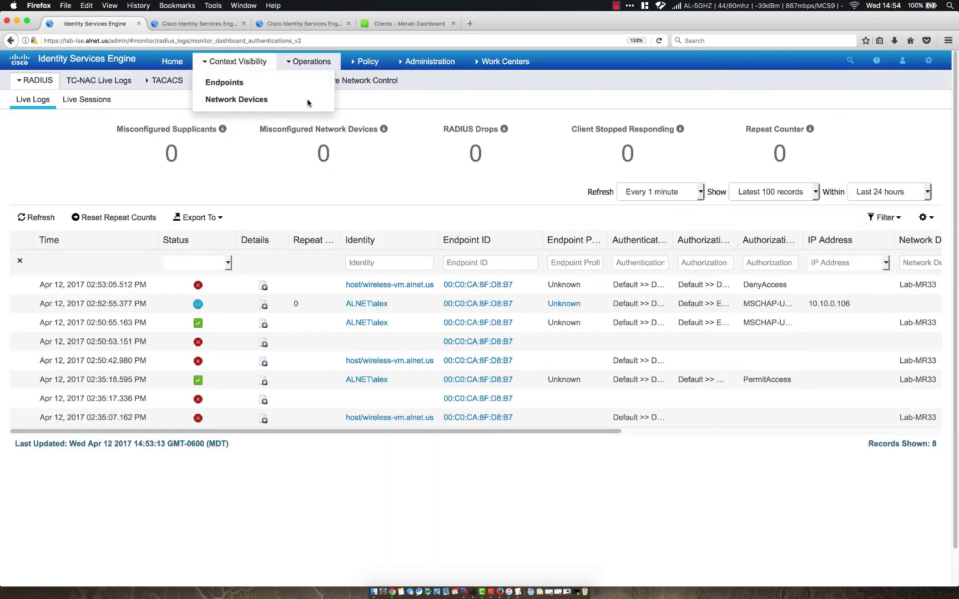
mouse_move(311, 62)
mouse_move(377, 62)
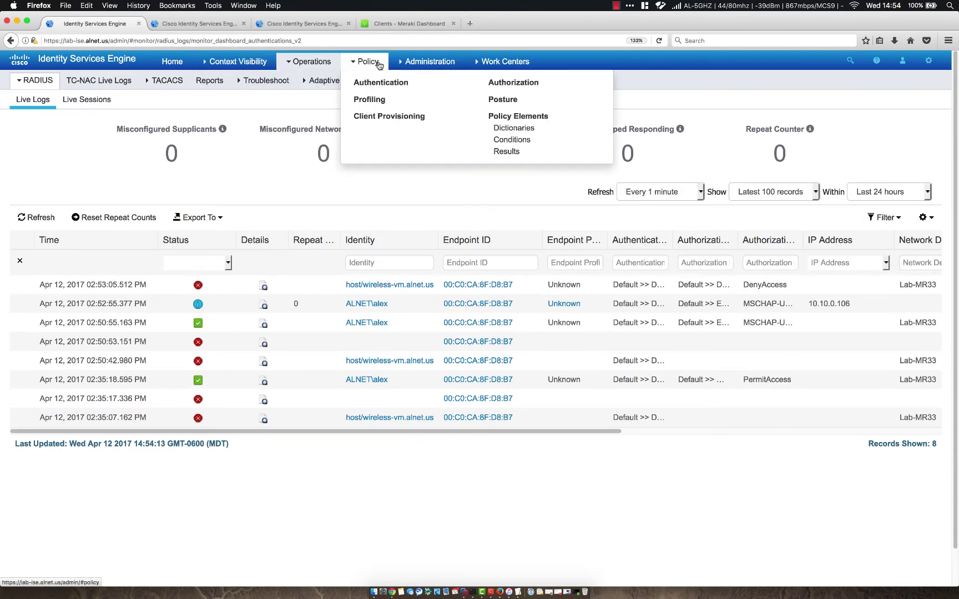
left_click(499, 84)
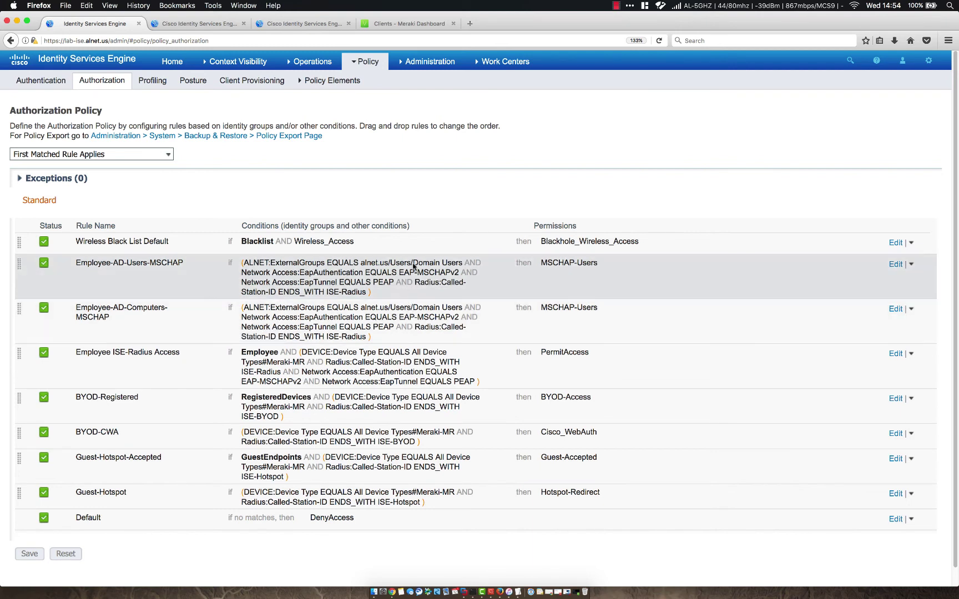
Change Employee-AD-Computers-MSCHAP's ExternalGroups condition to alnet.us/Users/Domain Computers and save the policy.
double_click(413, 310)
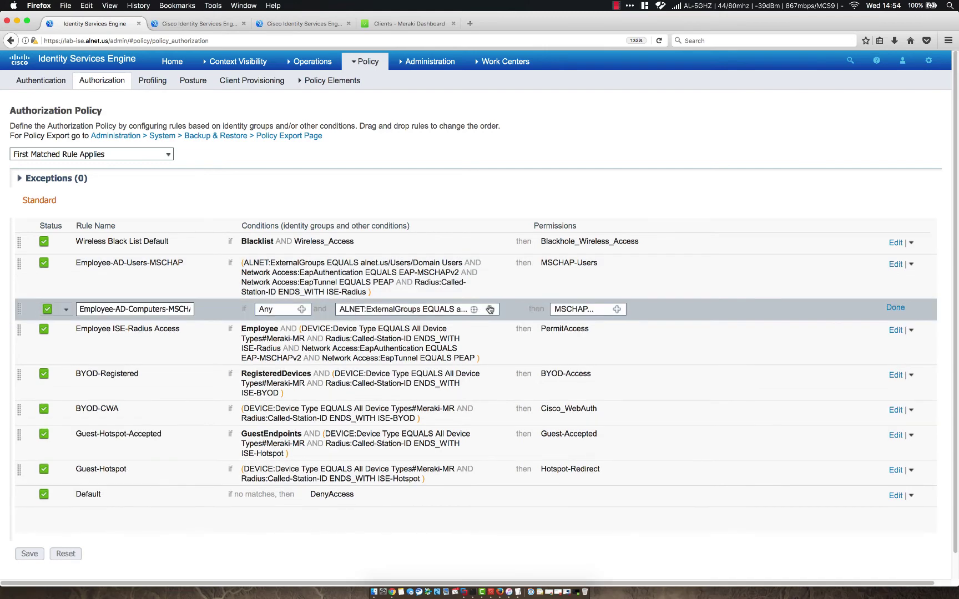
left_click(490, 309)
scroll(705, 345, "down", 2)
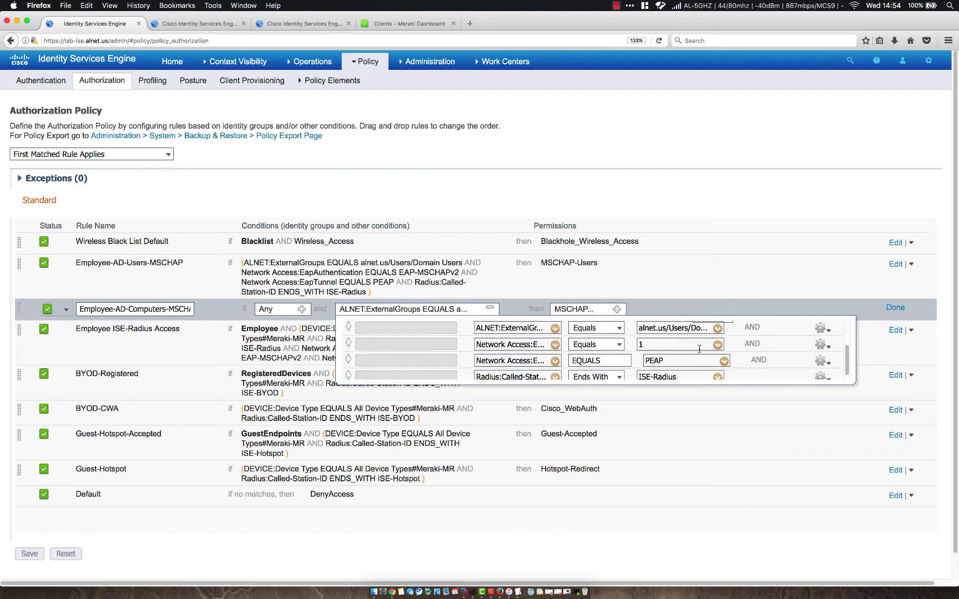
left_click(717, 328)
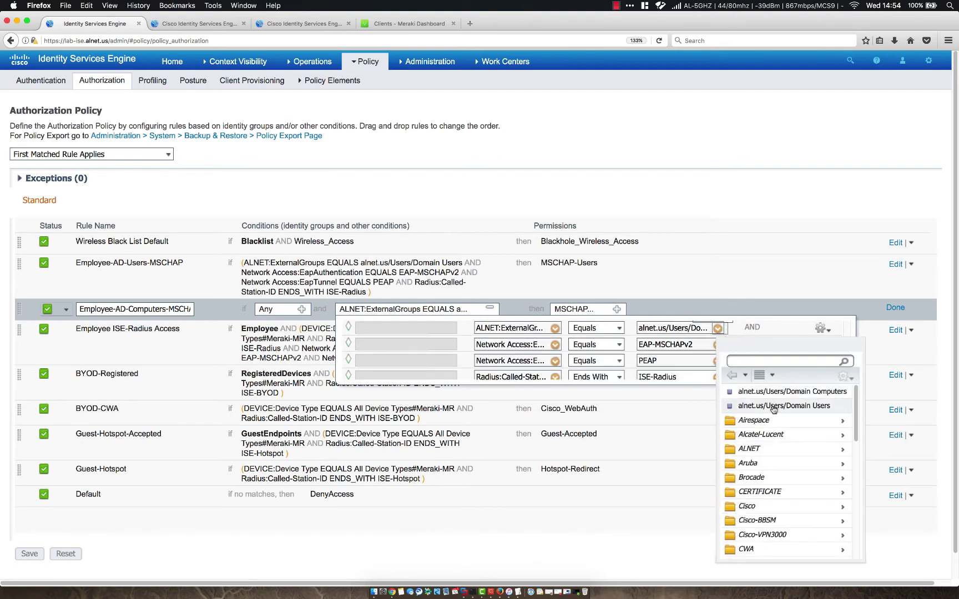
left_click(777, 393)
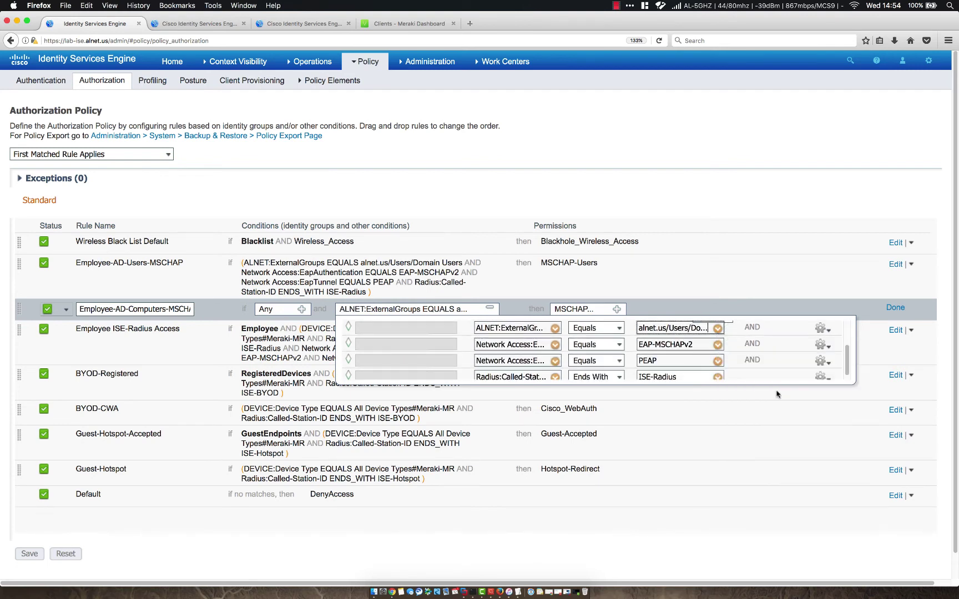
left_click(491, 310)
left_click(30, 554)
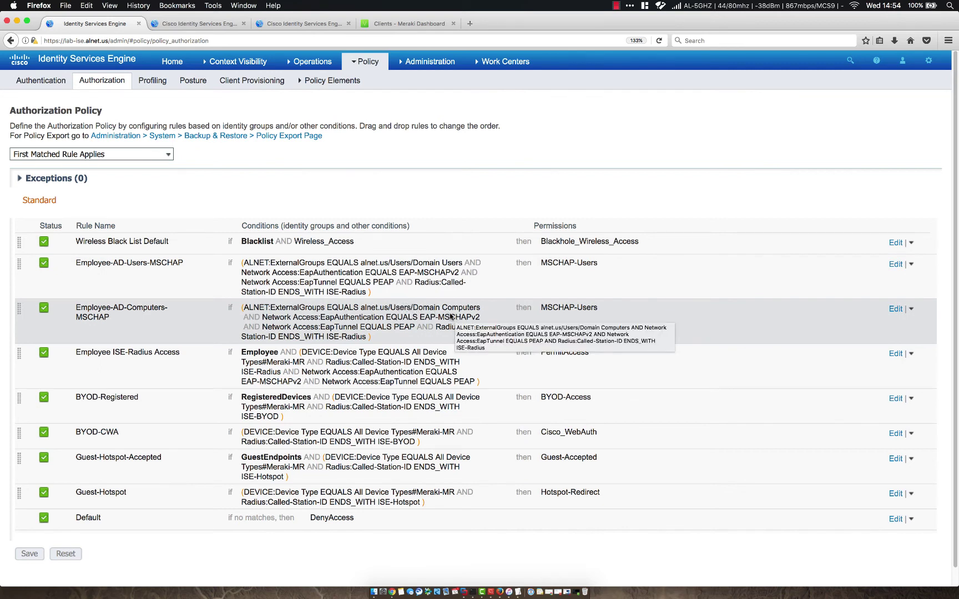
Close the two extra authentication detail tabs and reopen Operations > RADIUS > Live Logs.
left_click(222, 23)
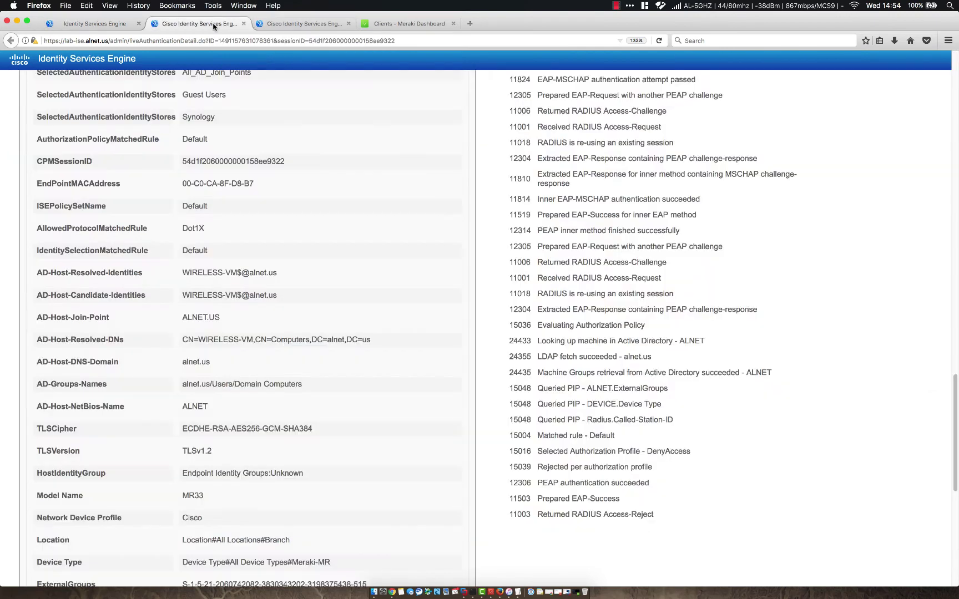
left_click(243, 23)
left_click(243, 23)
mouse_move(311, 61)
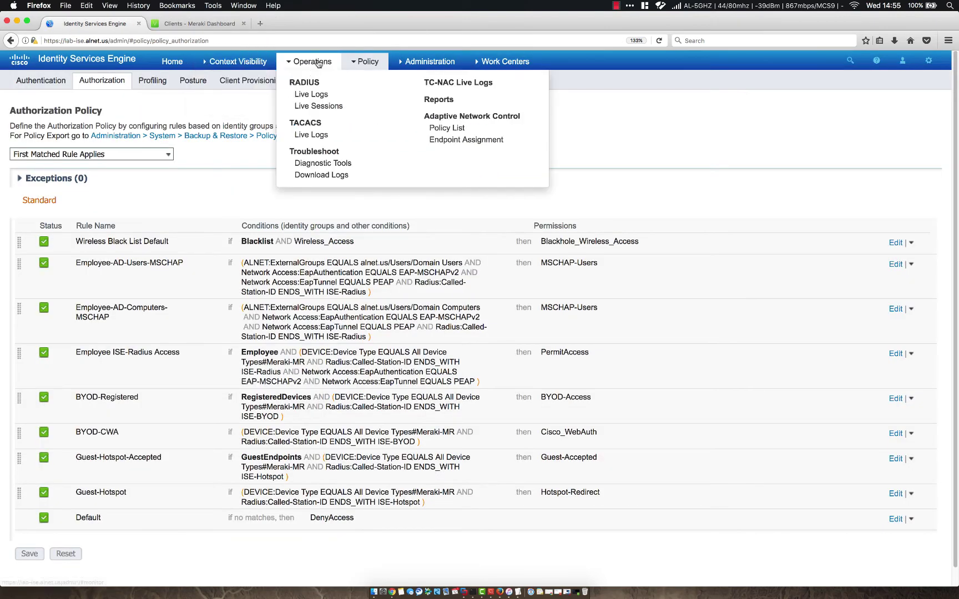
left_click(312, 95)
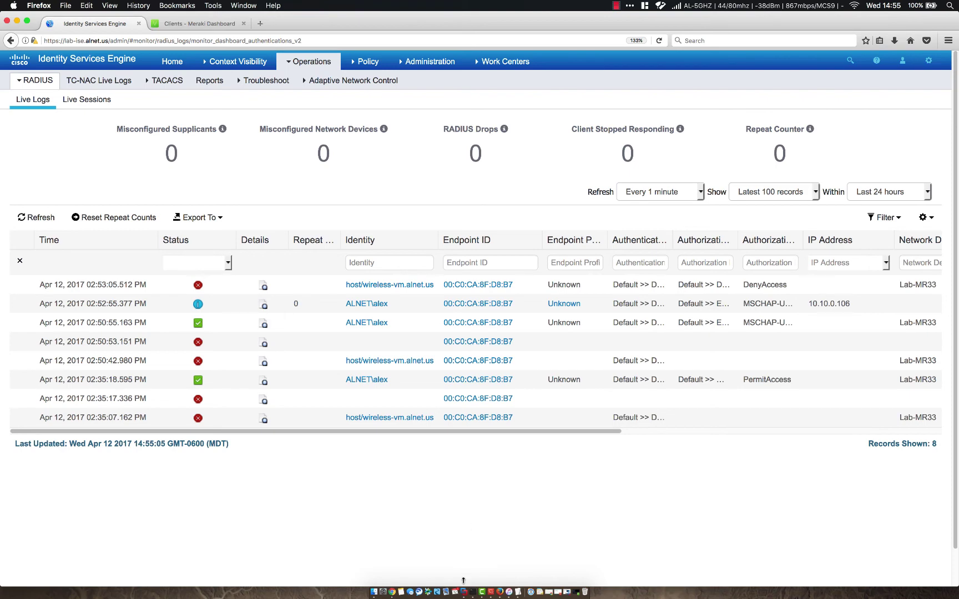
Sign in to the Wireless-Win10 VM with the account password.
left_click(460, 554)
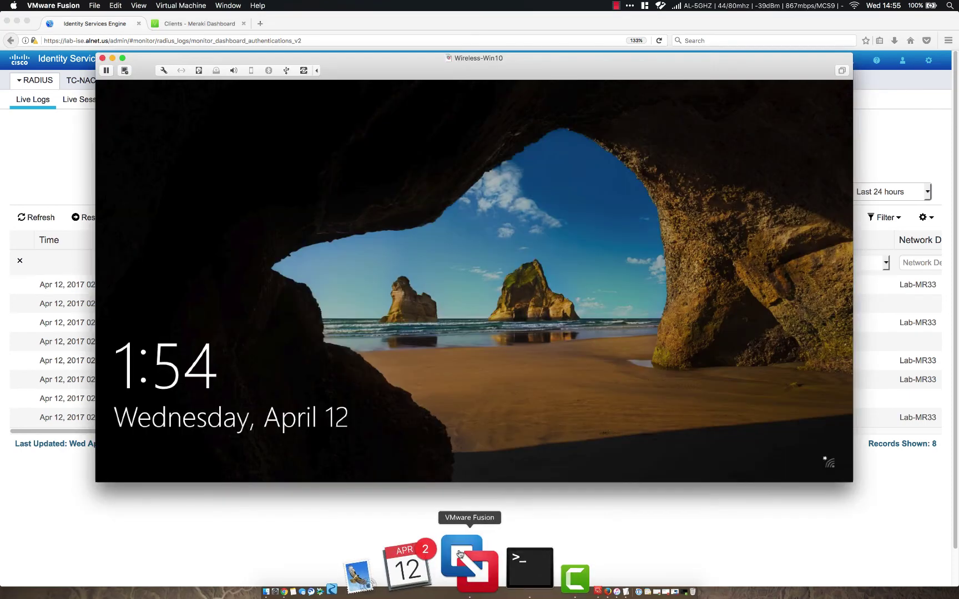
left_click(492, 261)
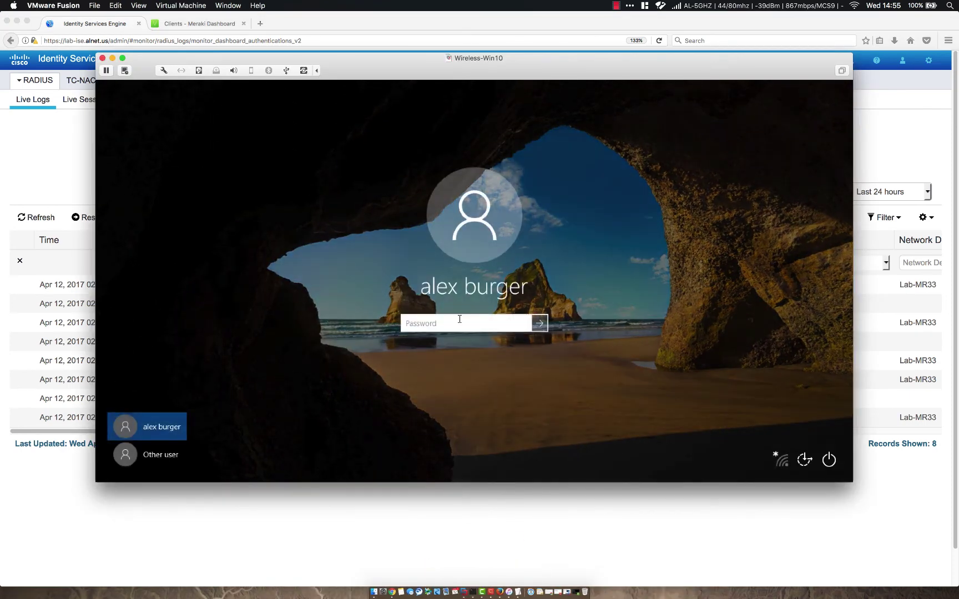
type("************")
key("Return")
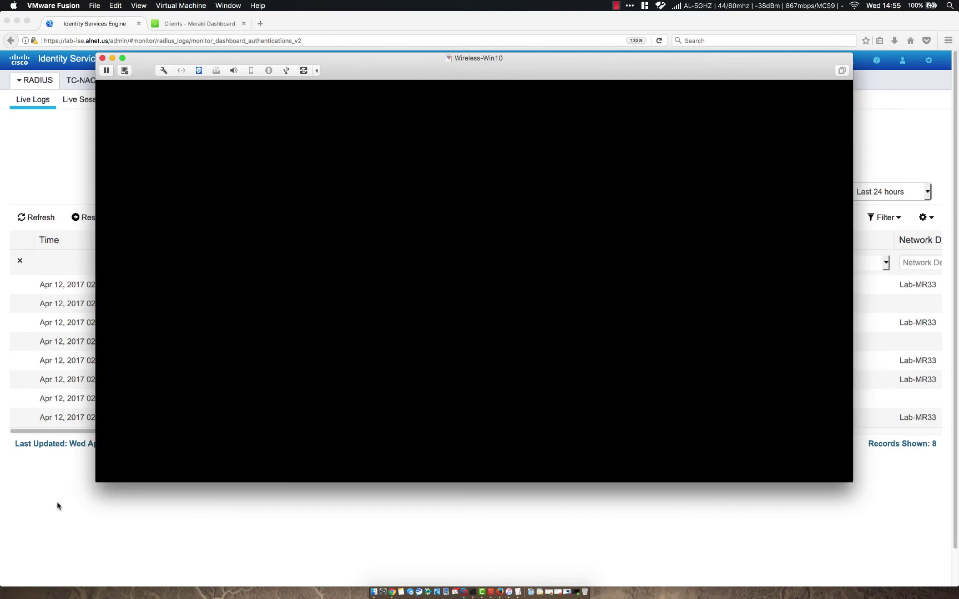
Refresh ISE's RADIUS Live Logs to reveal the new 2:55:22 PM session entry.
left_click(58, 506)
left_click(33, 219)
left_click(33, 219)
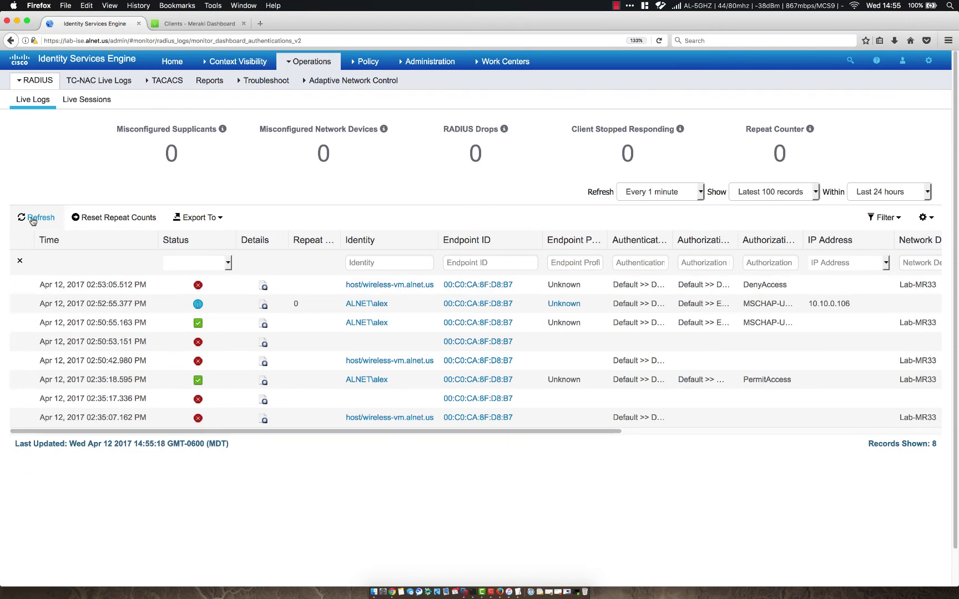
left_click(32, 218)
left_click(33, 219)
left_click(33, 219)
left_click(33, 219)
left_click(32, 218)
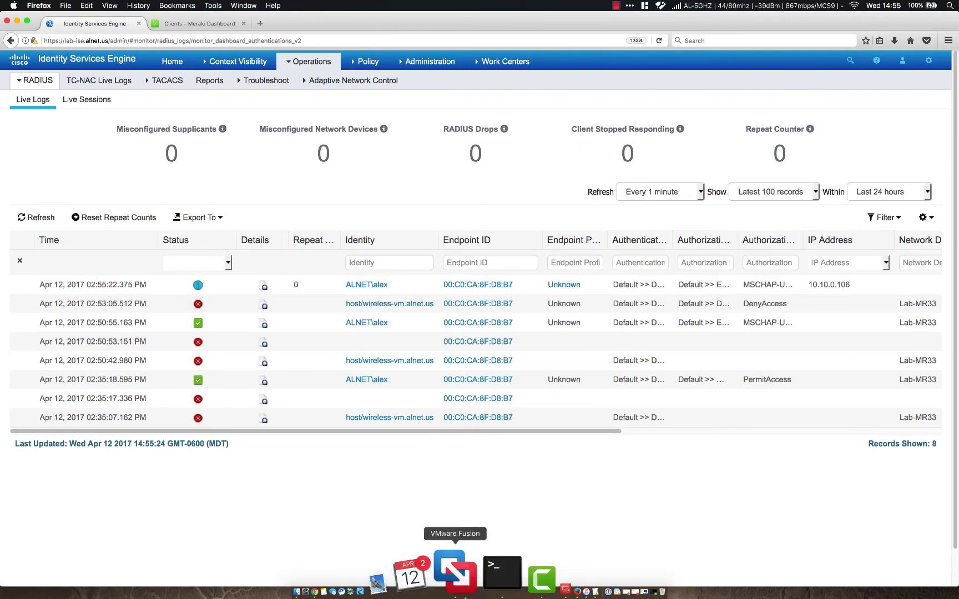
Sign the VM back out of Windows via Shut down or sign out > Sign out.
left_click(464, 589)
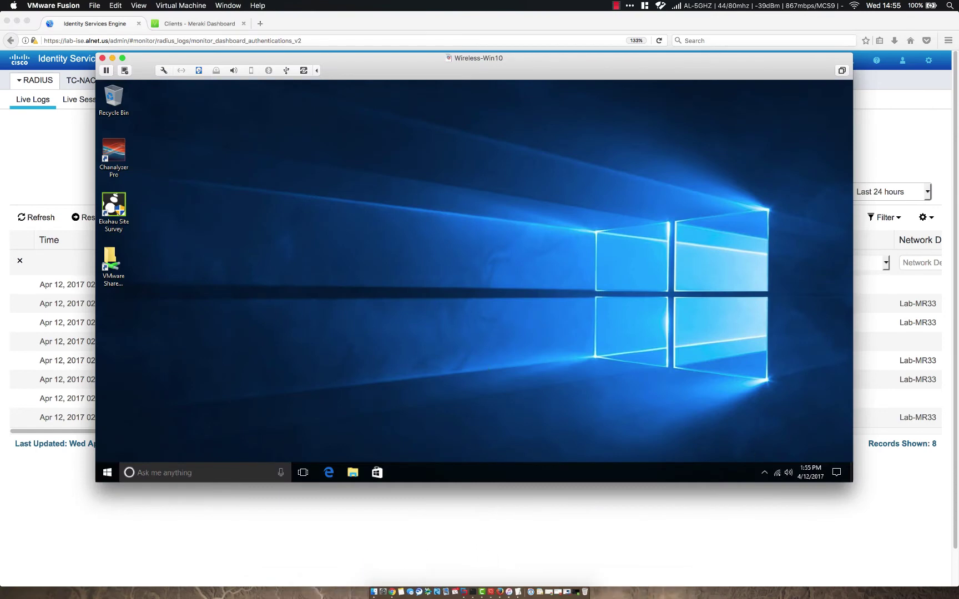
left_click(778, 473)
left_click(566, 465)
left_click(106, 471)
right_click(109, 466)
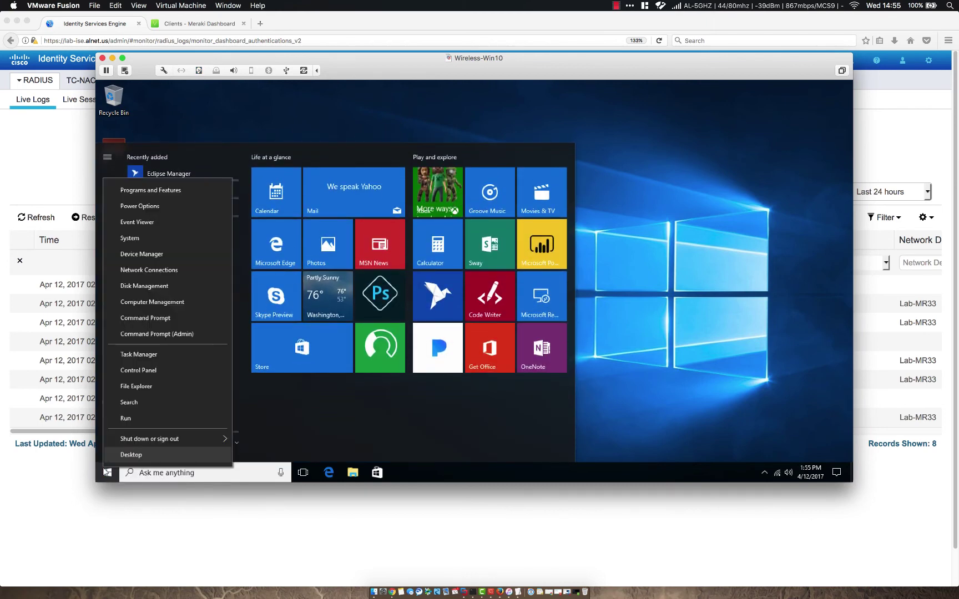
mouse_move(158, 438)
left_click(278, 390)
Refresh the ISE Live Logs until host/wireless-vm.alnet.us shows a new 5200 Authentication succeeded entry.
left_click(86, 25)
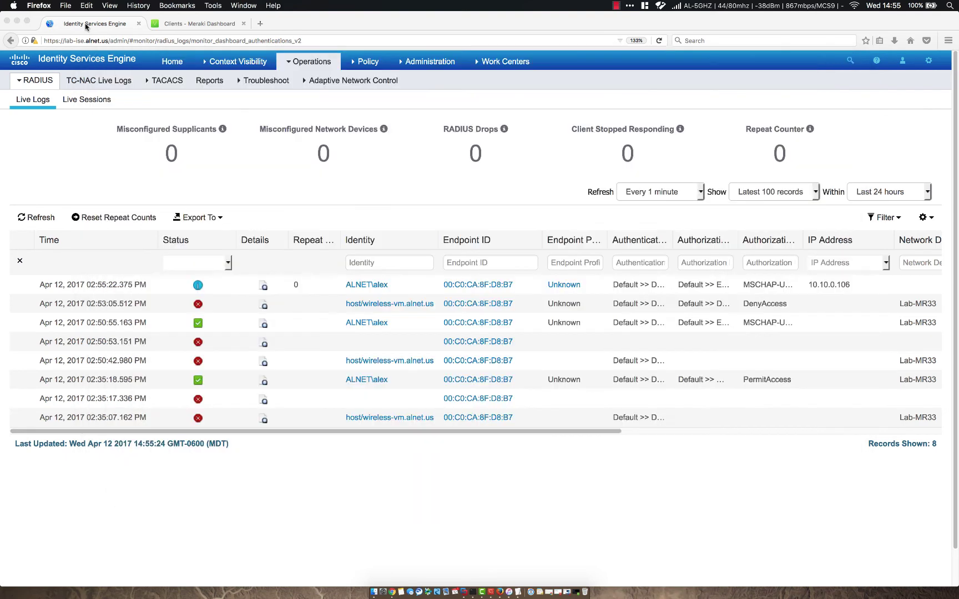
left_click(36, 221)
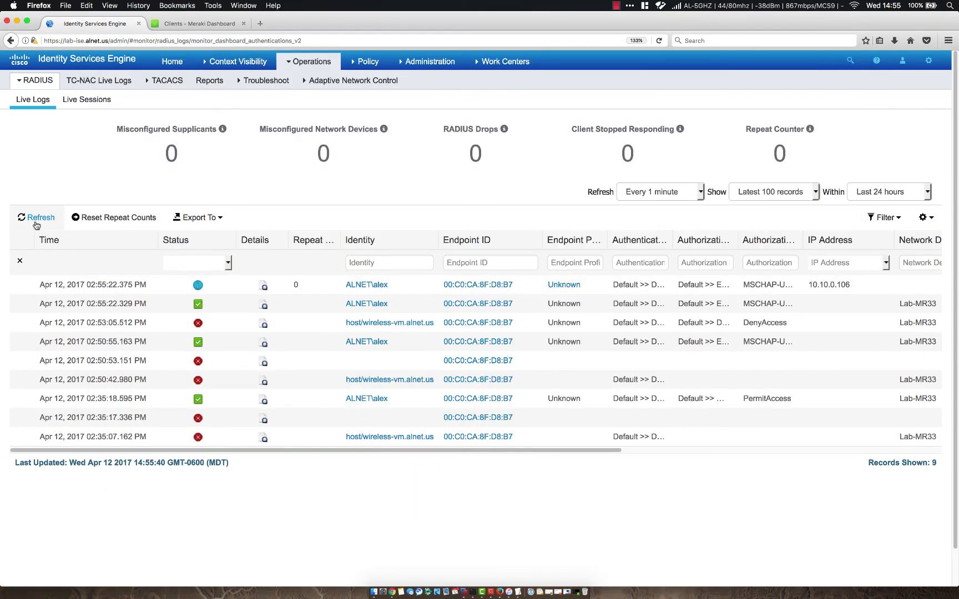
left_click(36, 220)
left_click(36, 220)
left_click(36, 221)
left_click(36, 221)
left_click(36, 221)
left_click(36, 221)
left_click(36, 222)
left_click(36, 220)
left_click(36, 221)
left_click(36, 222)
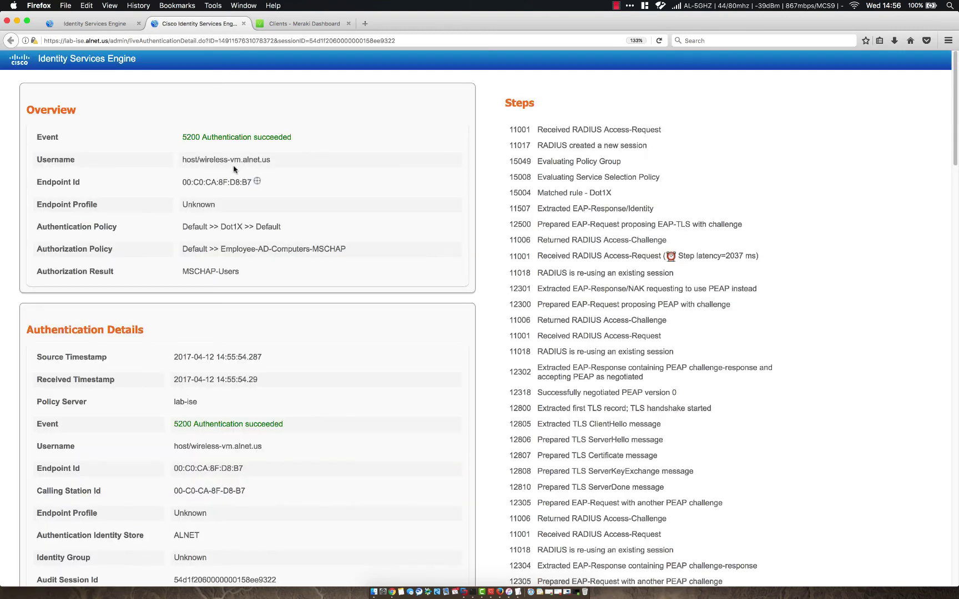
Highlight the authentication policy and the matched Employee-AD-Computers-MSCHAP authorization policy in the report.
left_click_drag(177, 230, 295, 228)
left_click(193, 240)
left_click_drag(183, 250, 364, 254)
left_click(356, 254)
Scroll down the report and highlight the matched rule.
scroll(480, 261, "down", 5)
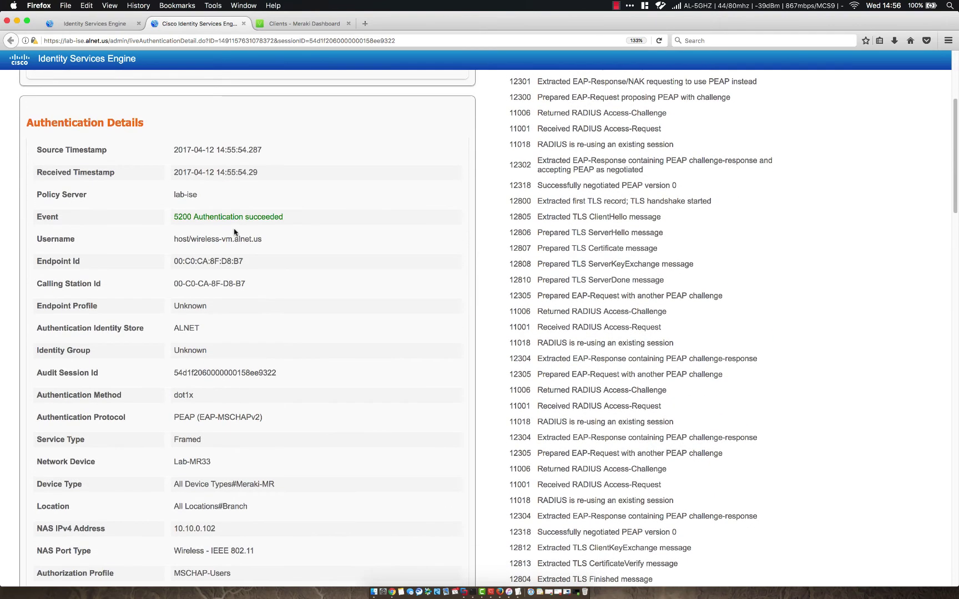
scroll(286, 312, "down", 1)
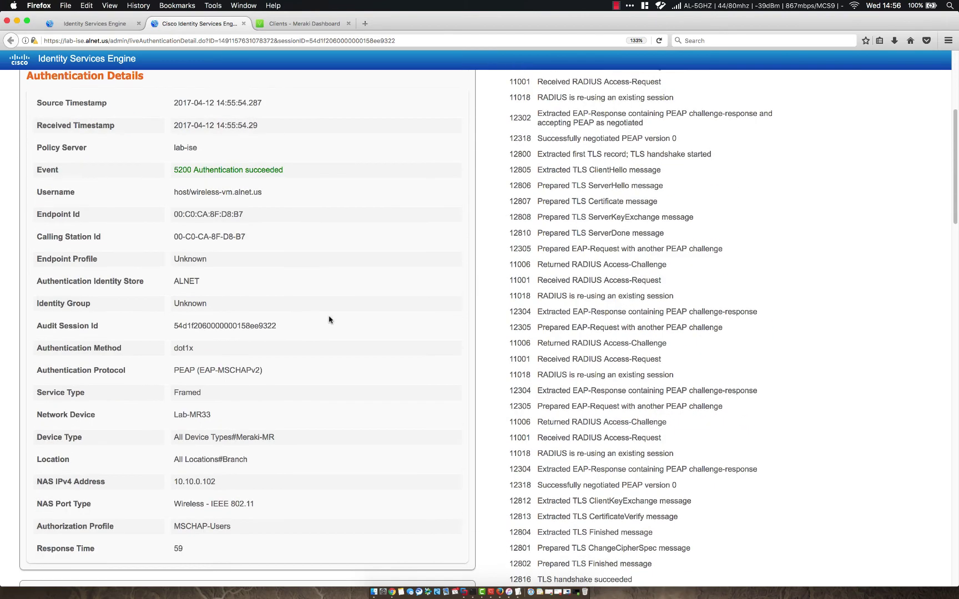
scroll(330, 319, "down", 5)
scroll(329, 320, "down", 7)
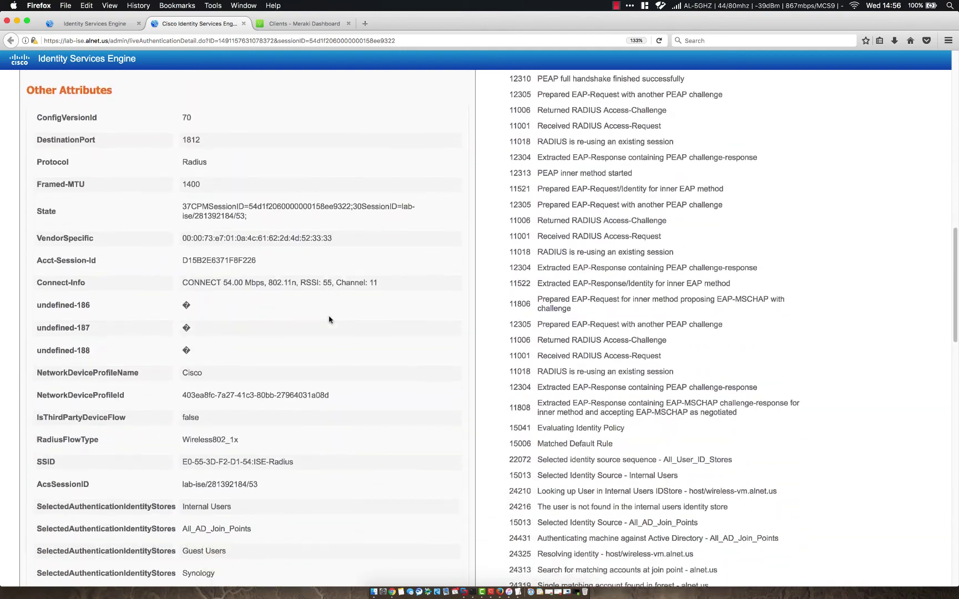
scroll(329, 320, "down", 1)
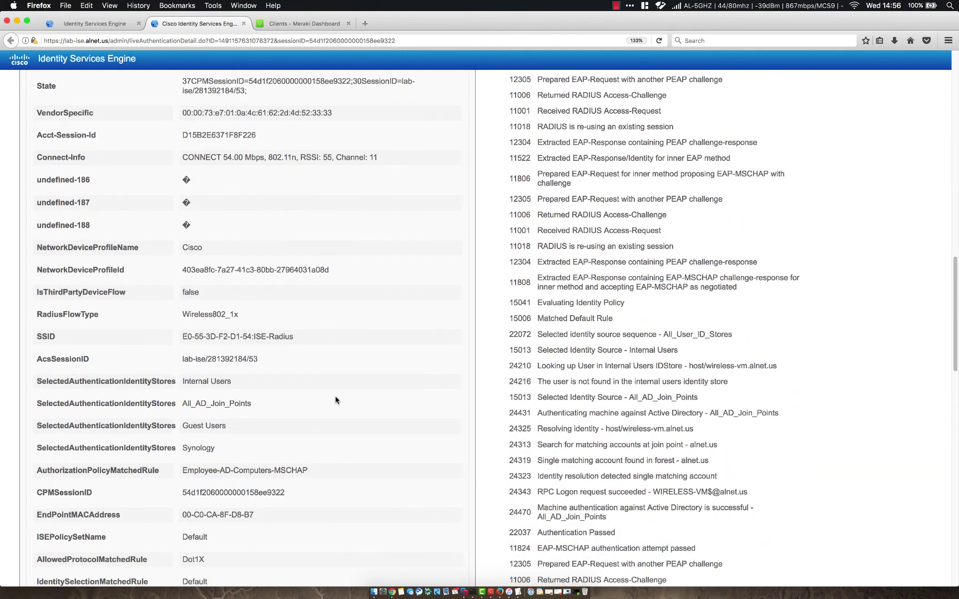
scroll(327, 400, "down", 2)
left_click_drag(182, 410, 320, 411)
left_click(319, 411)
Scroll further and highlight the Employee Filter-ID result returned with Access-Accept.
scroll(320, 410, "down", 5)
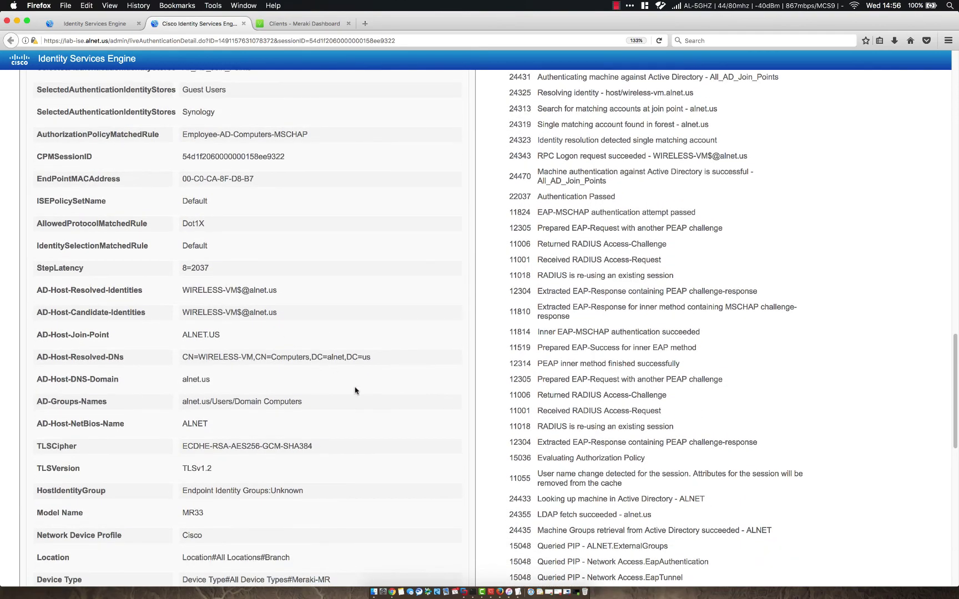
scroll(355, 391, "down", 10)
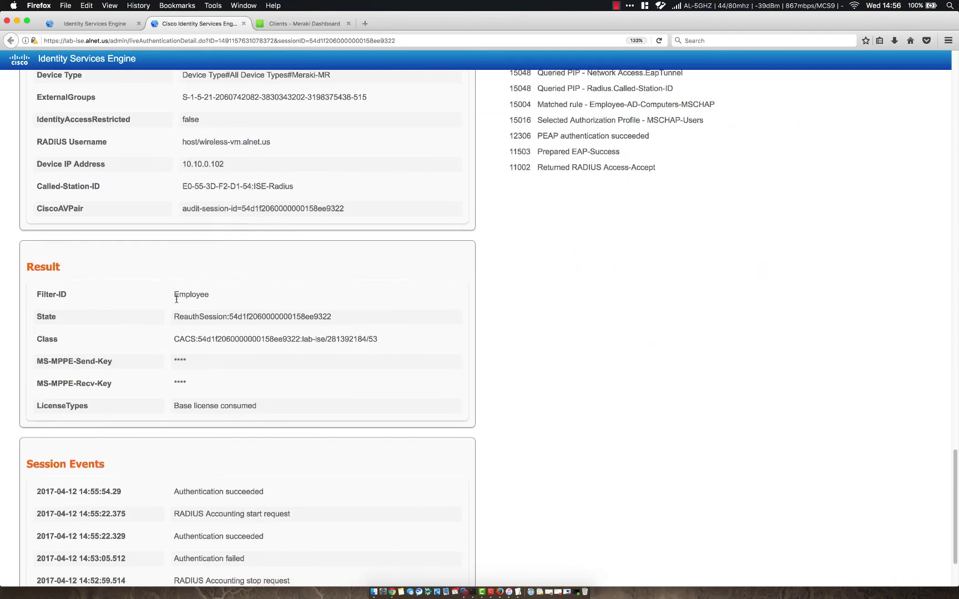
left_click_drag(174, 297, 236, 298)
left_click(236, 298)
scroll(325, 378, "down", 2)
scroll(325, 378, "up", 15)
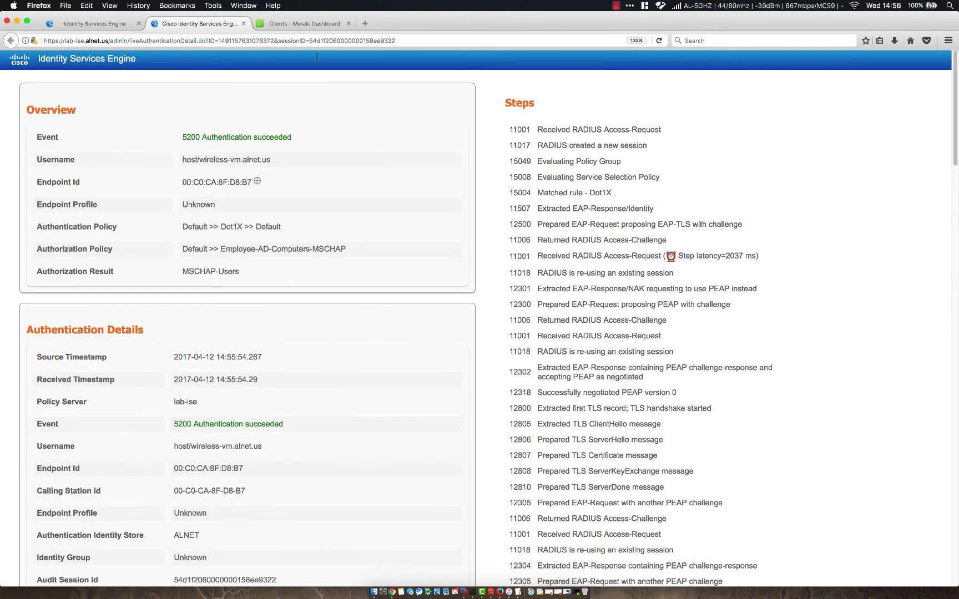
In Meraki Clients, open WIRELESS-VM and check its machine user name and Employee 802.1X policy.
left_click(300, 24)
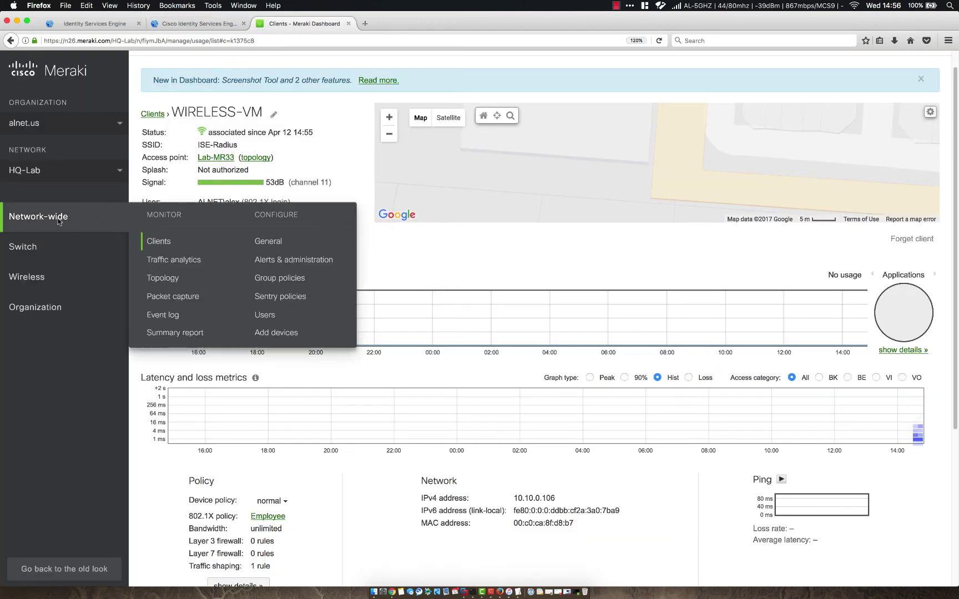
mouse_move(83, 216)
left_click(142, 243)
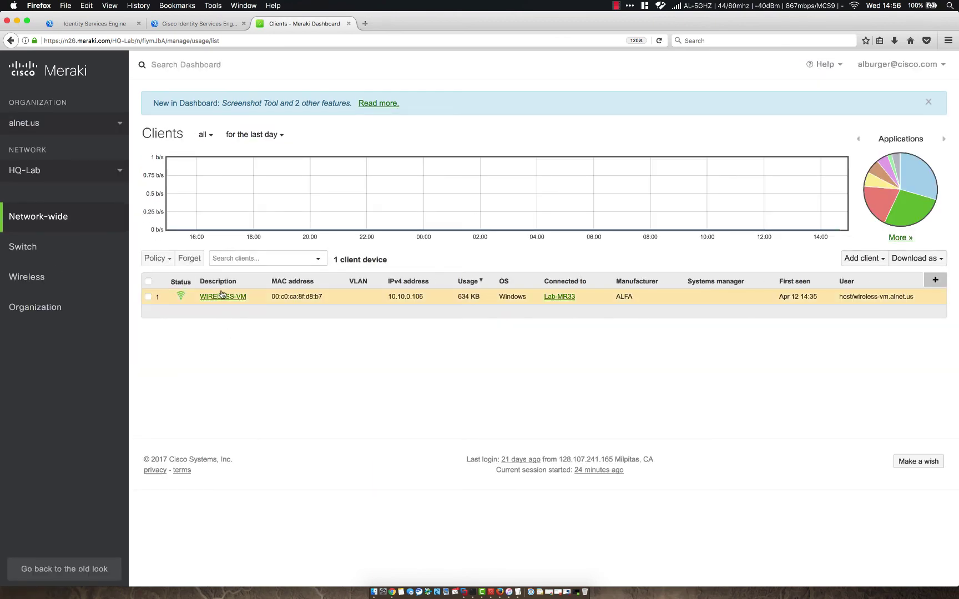
left_click(221, 297)
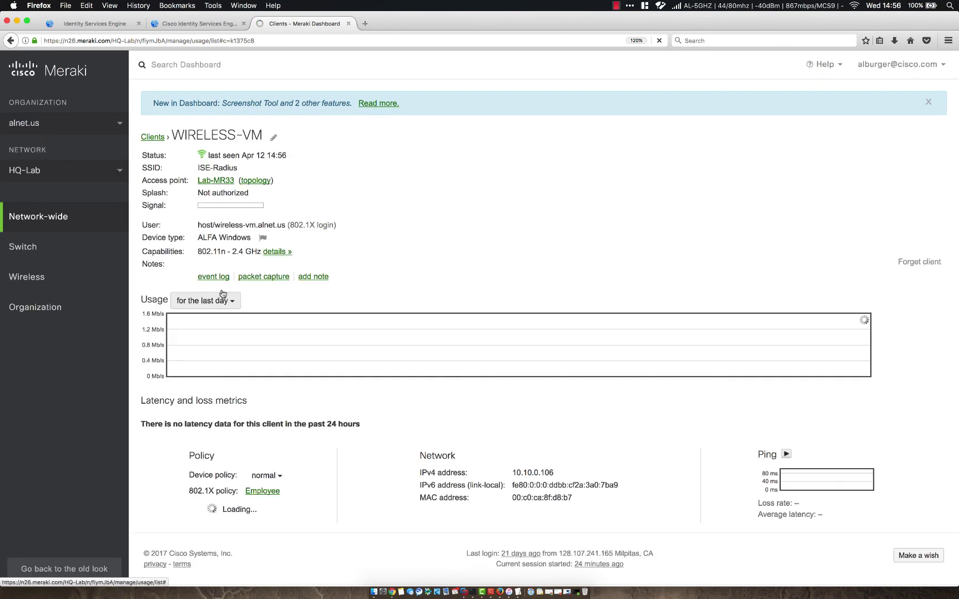
left_click_drag(198, 225, 287, 225)
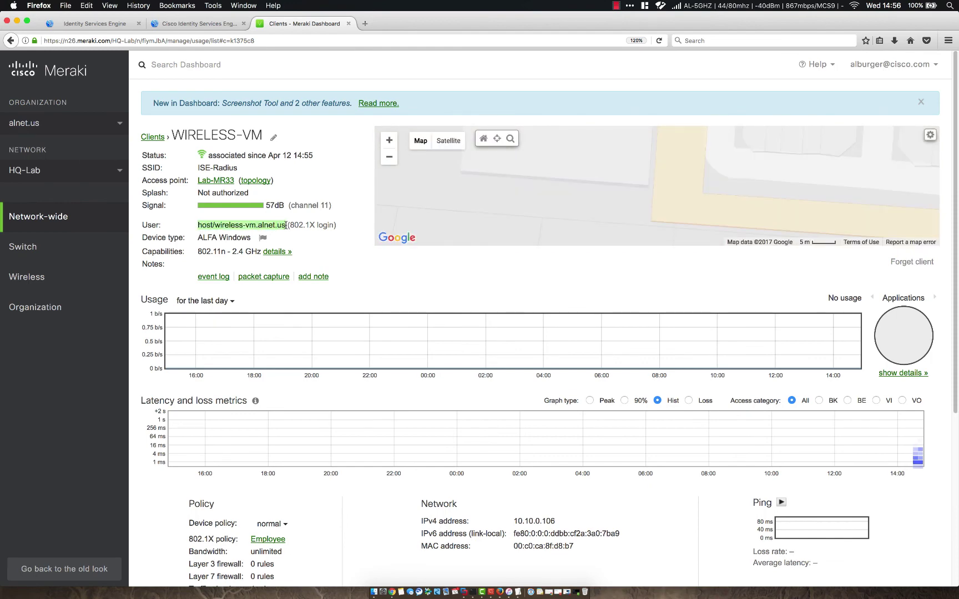
scroll(330, 275, "down", 3)
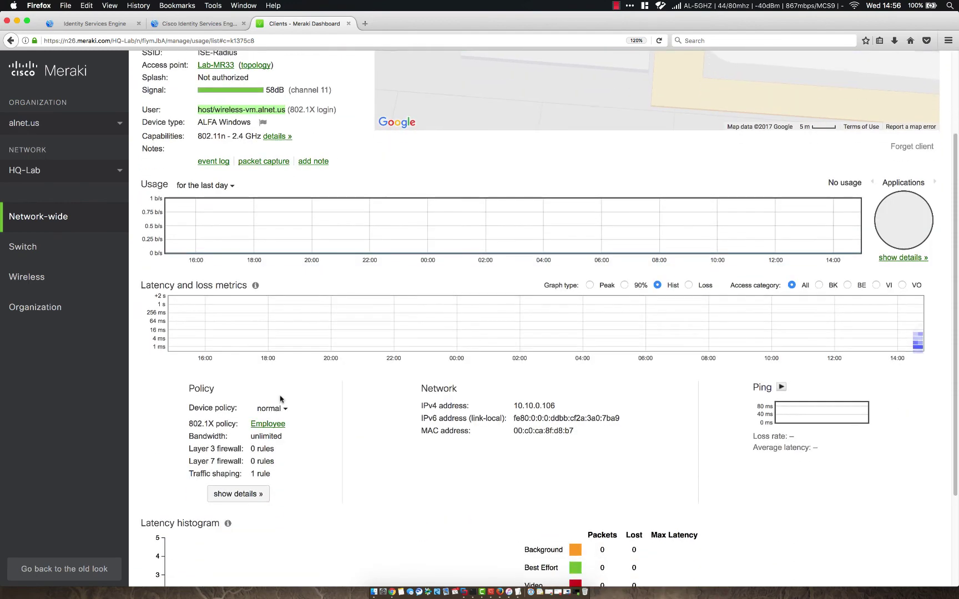
left_click(300, 433)
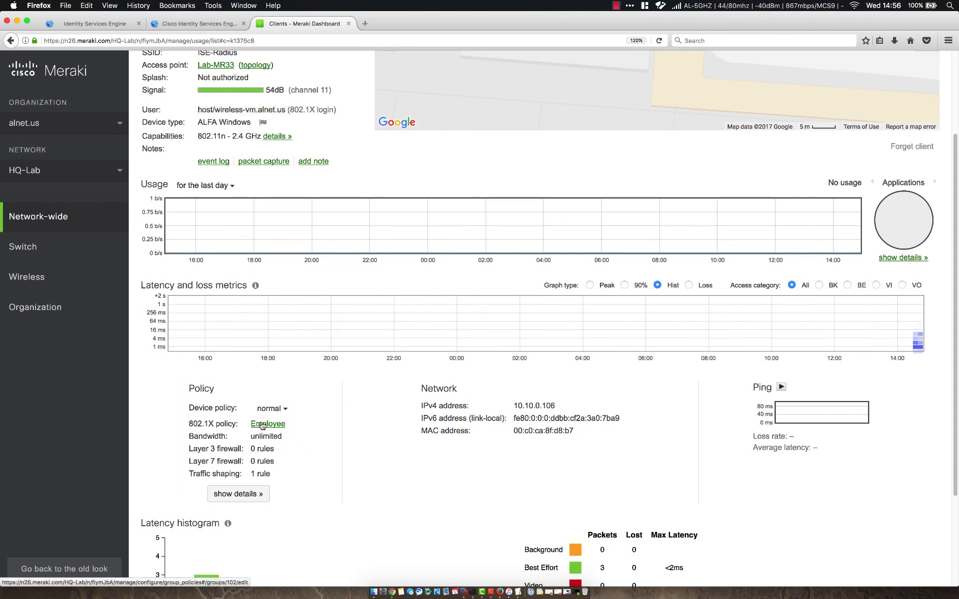
Open the Employee group policy page from the client's Policy link.
left_click(262, 424)
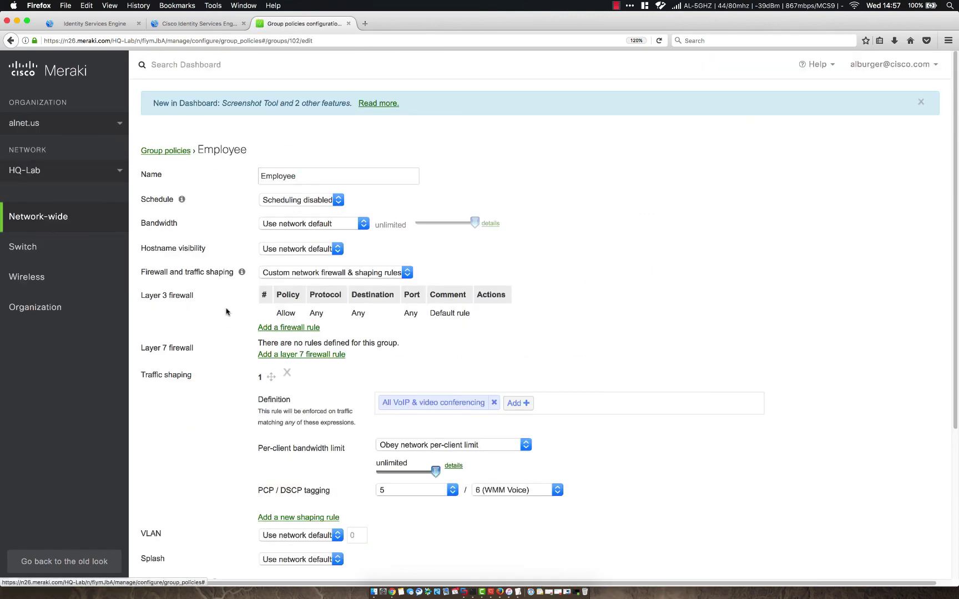
scroll(226, 312, "down", 5)
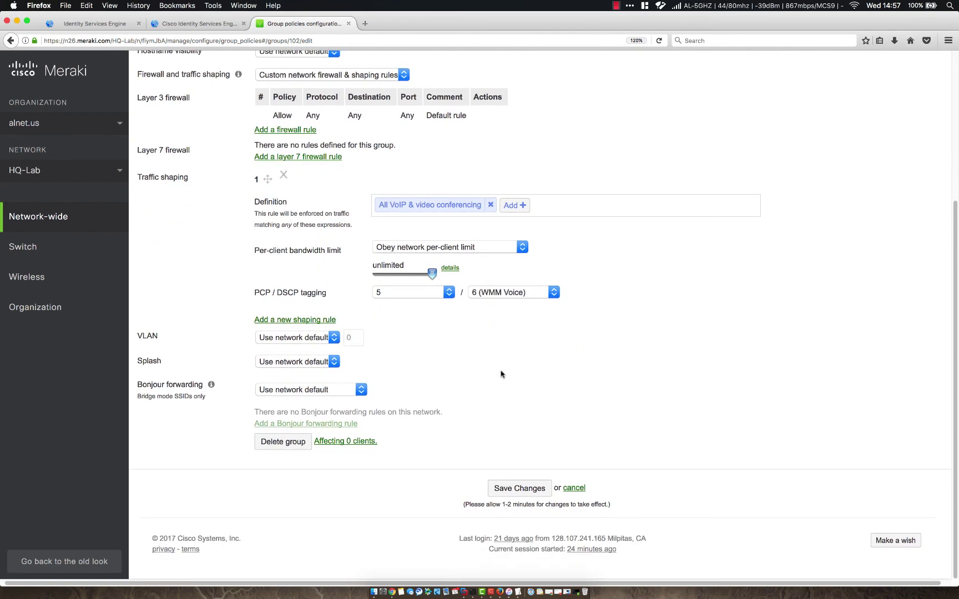
scroll(636, 369, "up", 2)
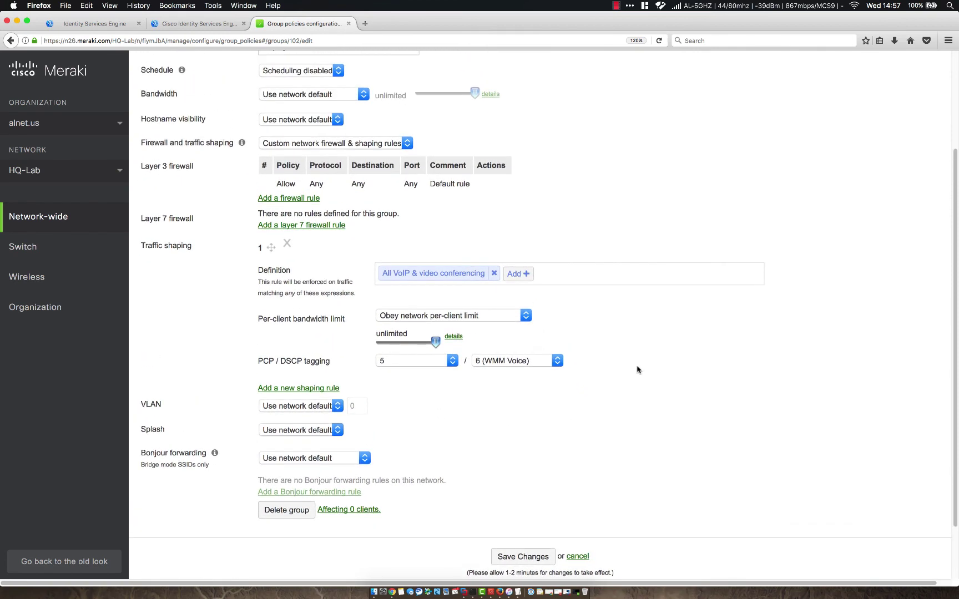
scroll(636, 369, "up", 3)
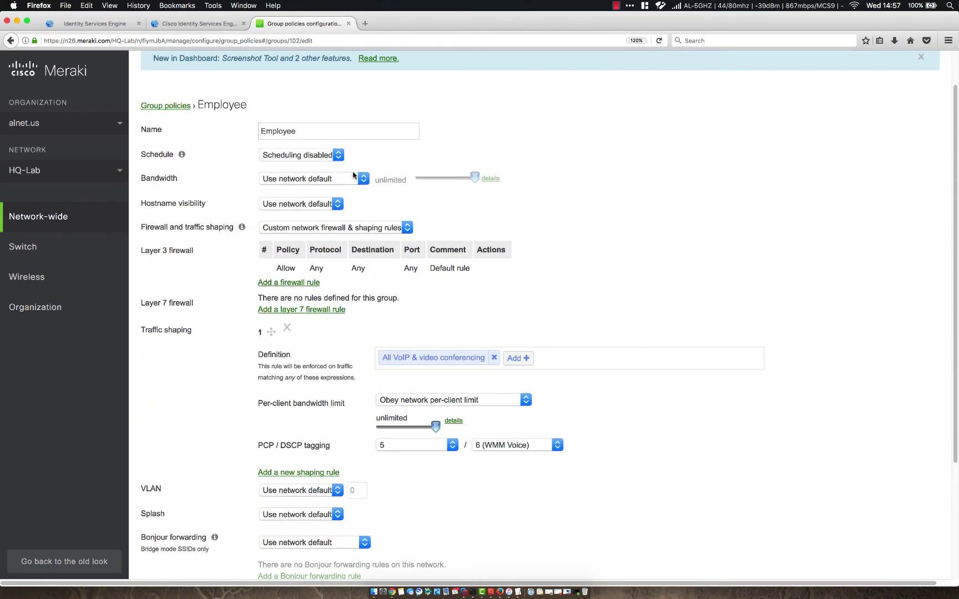
Set a custom 5 Mbps bandwidth limit, then cancel without saving.
left_click(340, 184)
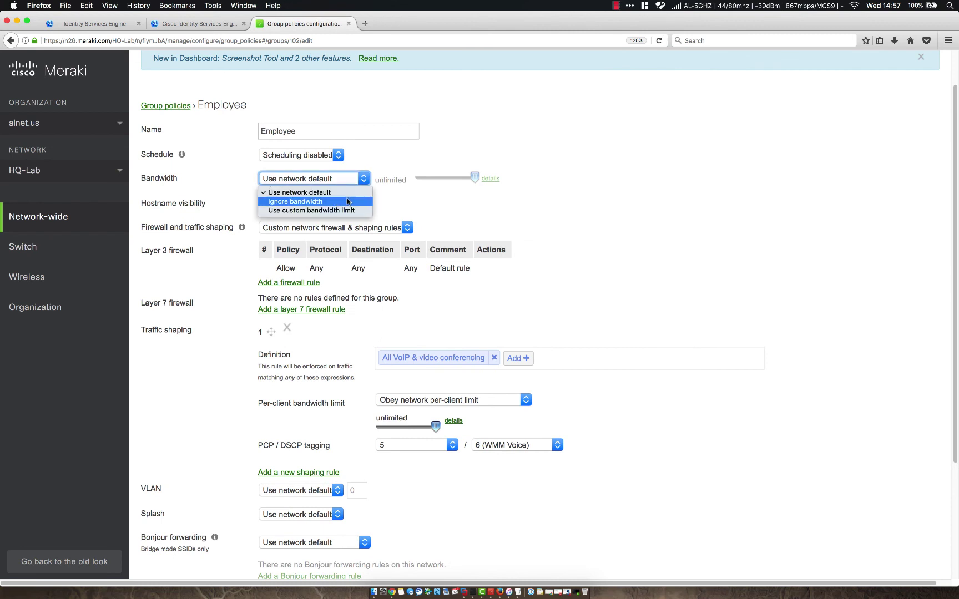
left_click(328, 210)
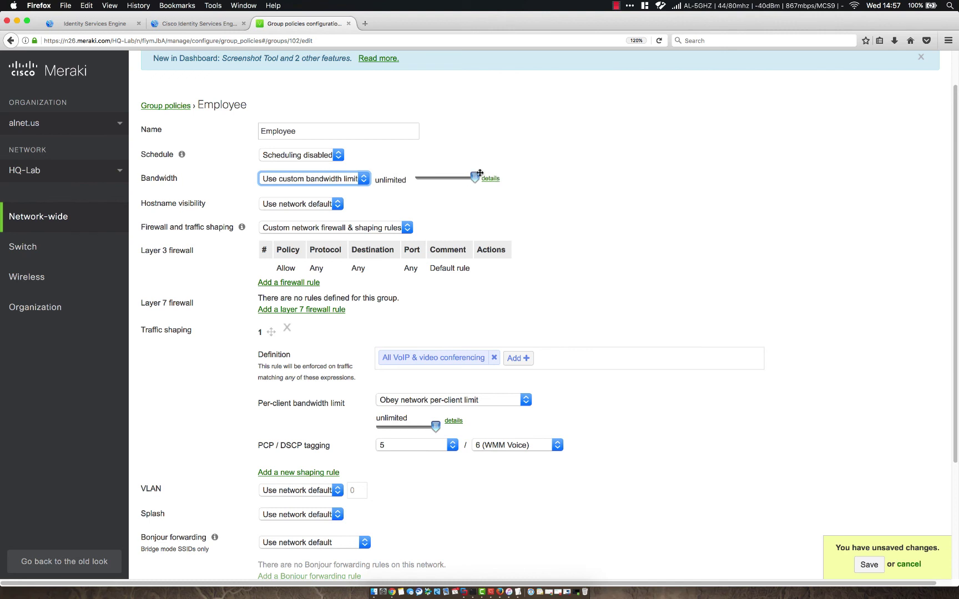
mouse_move(469, 176)
left_mouse_down()
mouse_move(448, 176)
mouse_move(467, 174)
left_mouse_up()
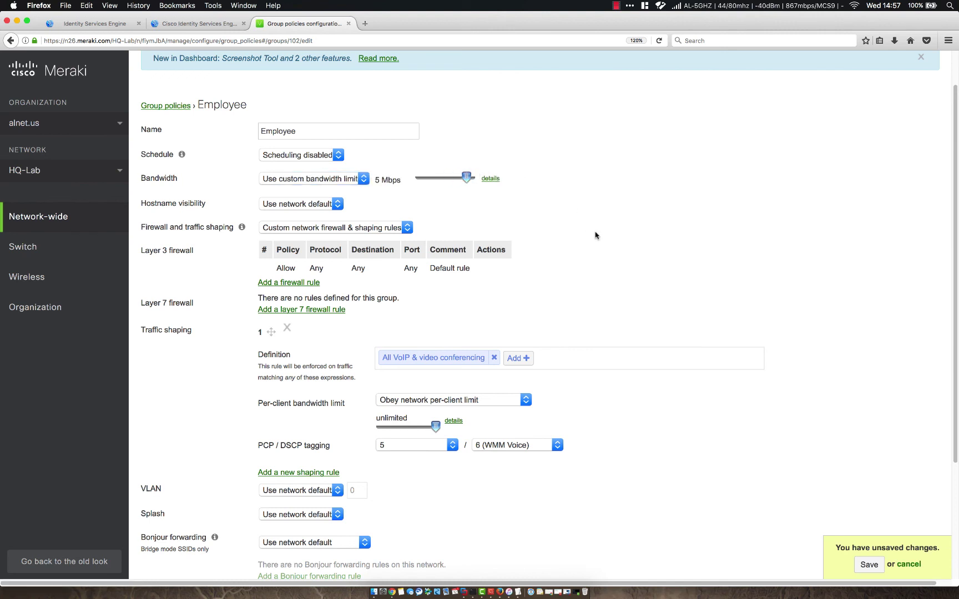
left_click(911, 567)
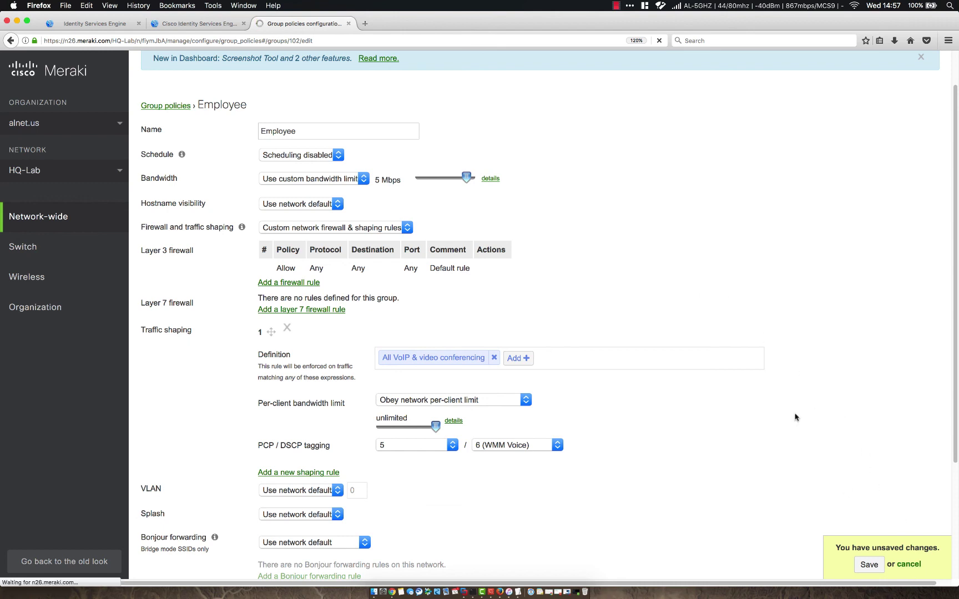
Bring up the Wireless-Win10 VM and sign in to Windows with the account password.
left_click(449, 563)
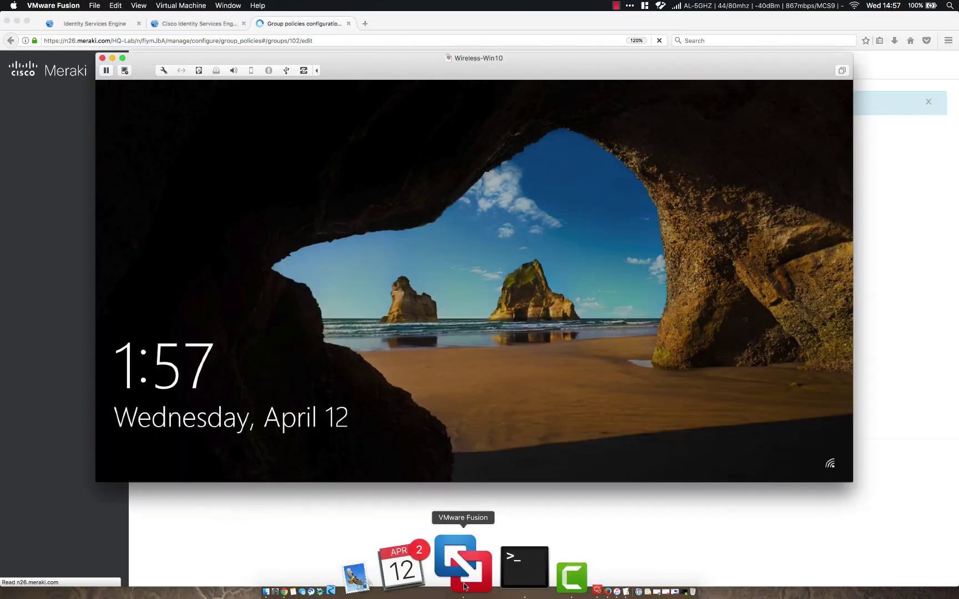
left_click(456, 337)
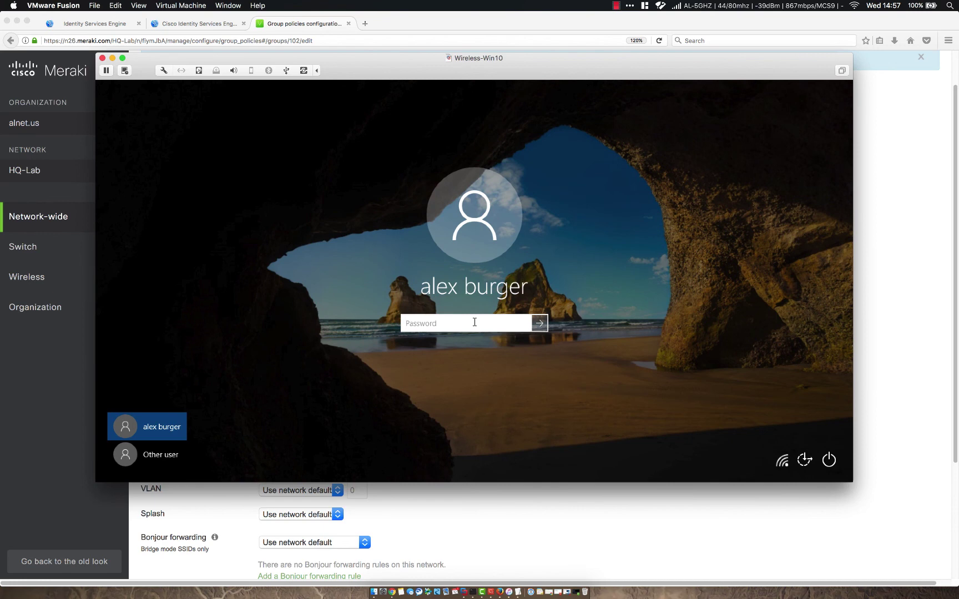
type("••••")
key("Return")
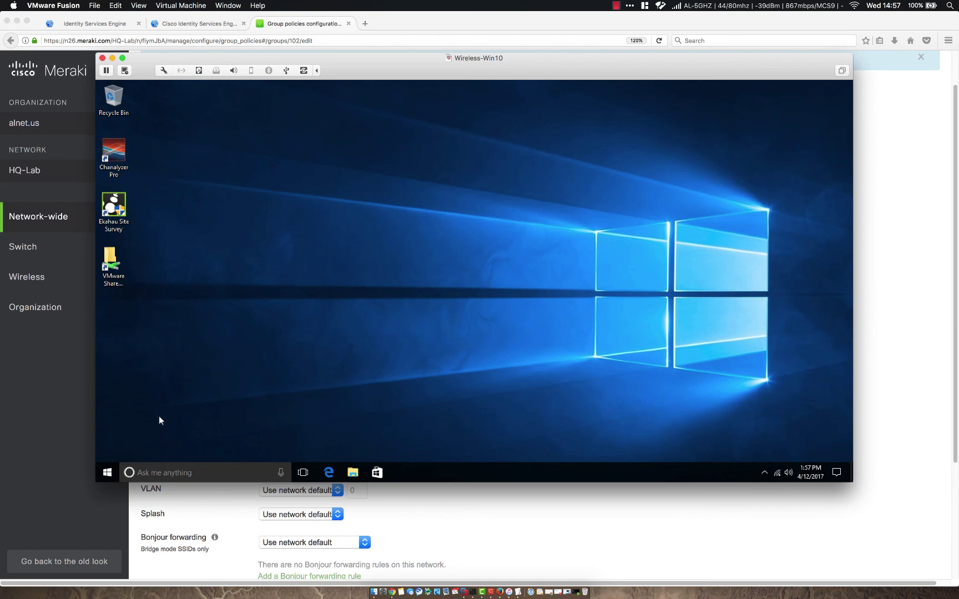
Go to Settings > Network & Internet > Wi-Fi > Manage known networks.
left_click(107, 473)
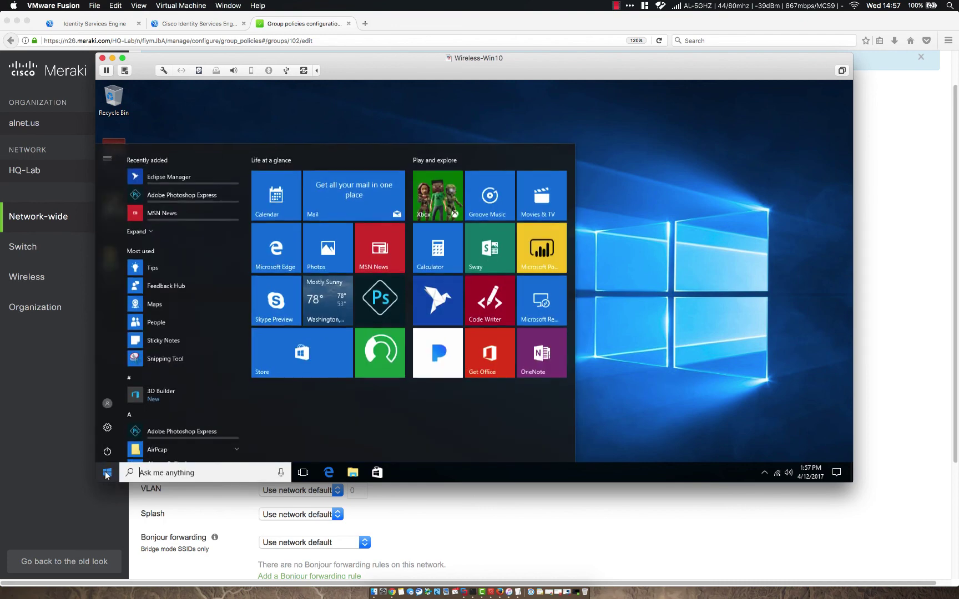
left_click(110, 429)
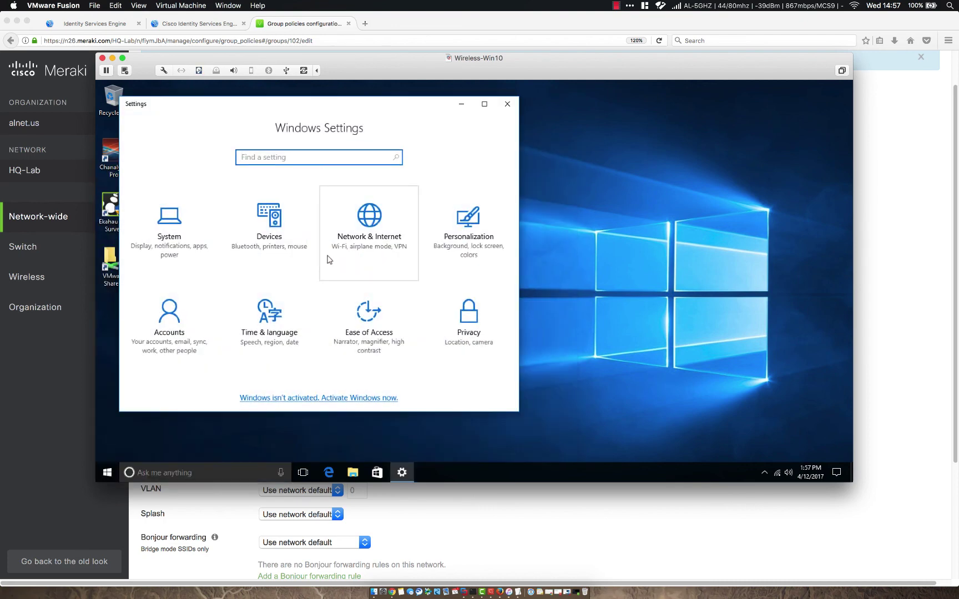
left_click(369, 224)
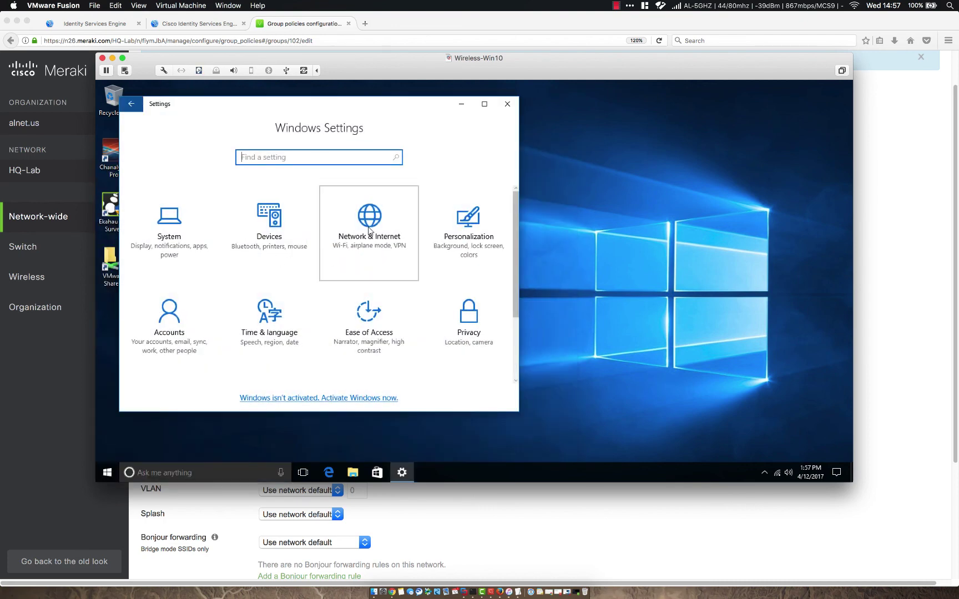
left_click(166, 226)
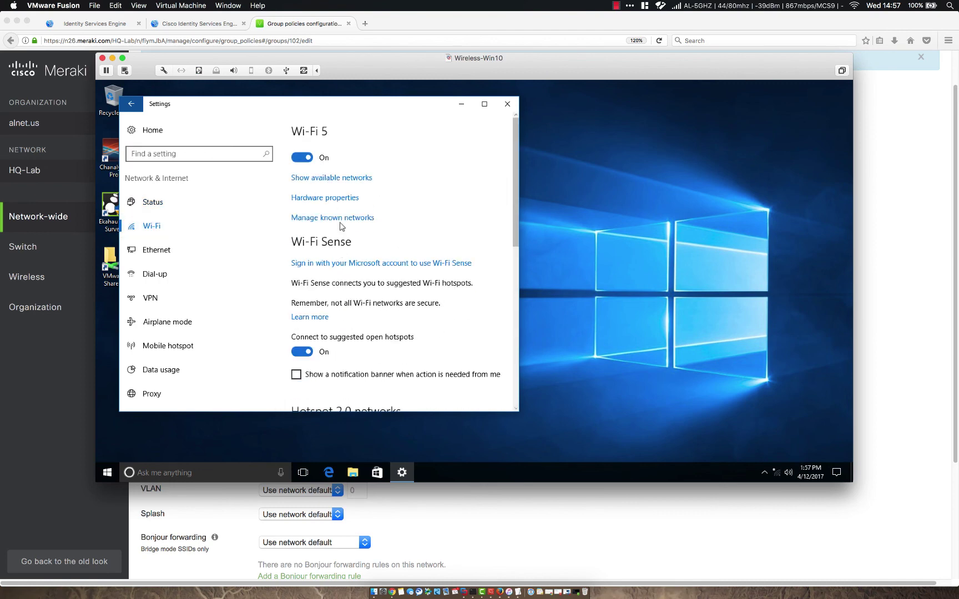
left_click(338, 219)
Review the ISE-Radius network's properties, forget it, and close Settings.
left_click(170, 198)
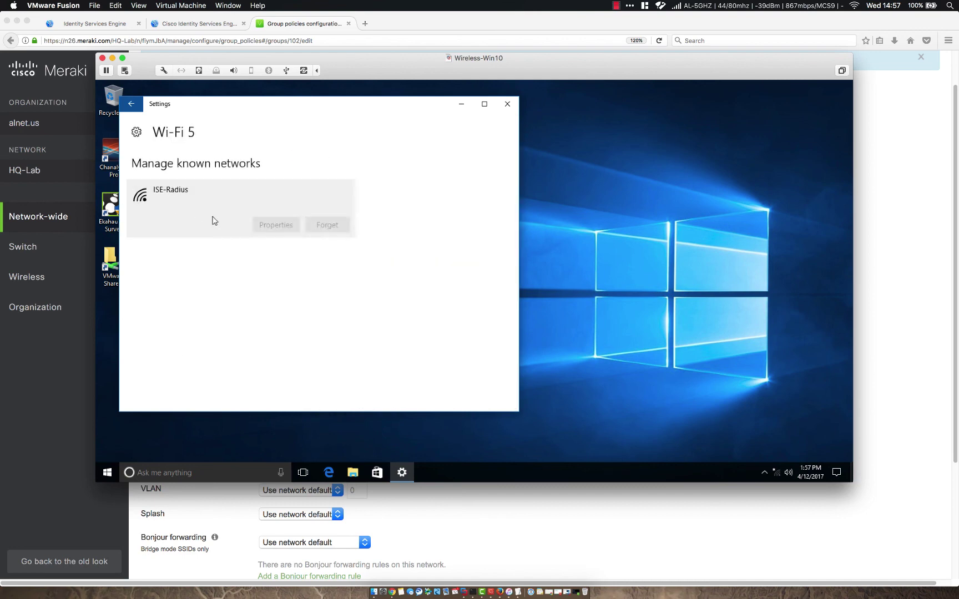
left_click(291, 225)
scroll(333, 307, "down", 5)
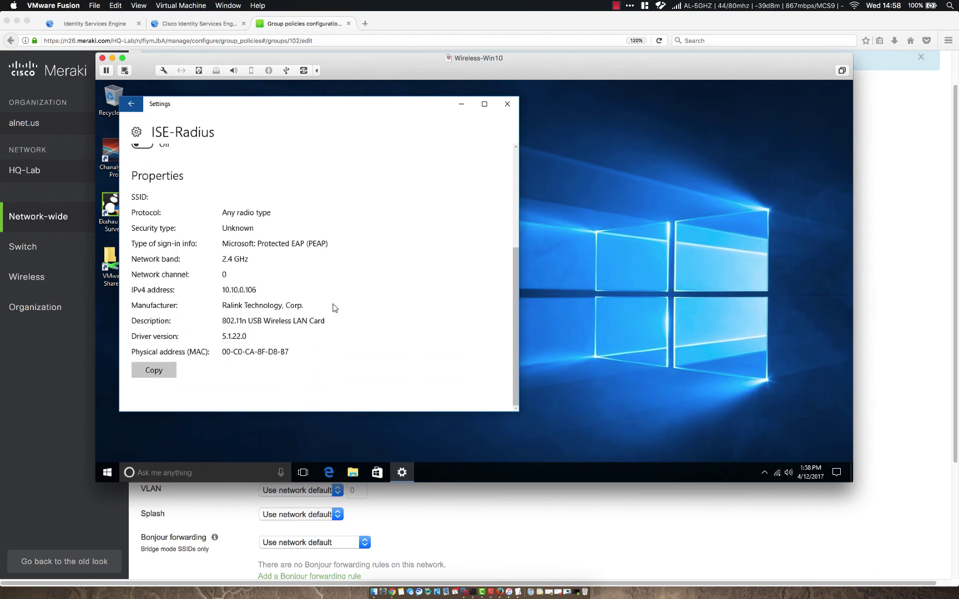
scroll(335, 308, "up", 5)
left_click(131, 104)
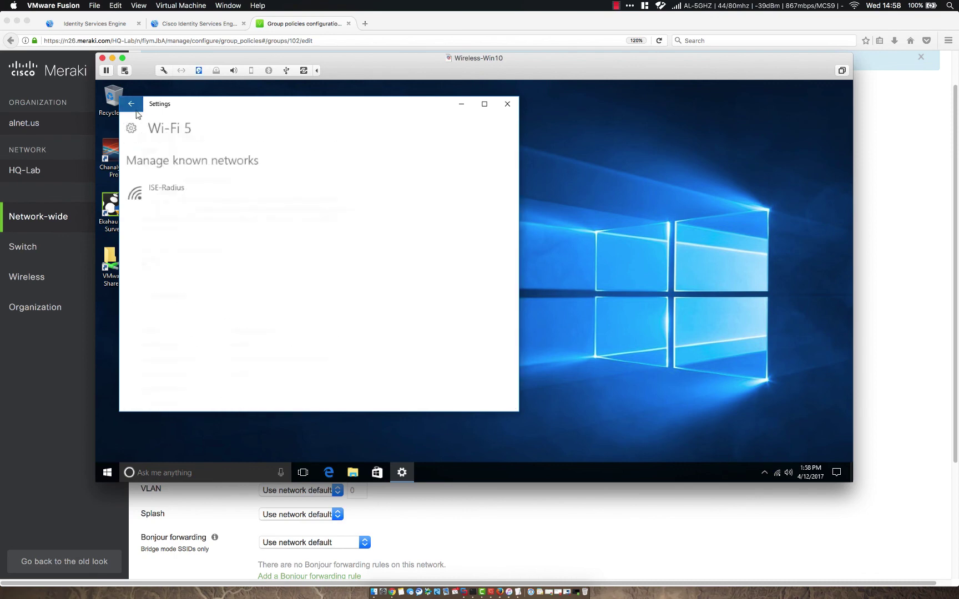
left_click(164, 197)
left_click(320, 225)
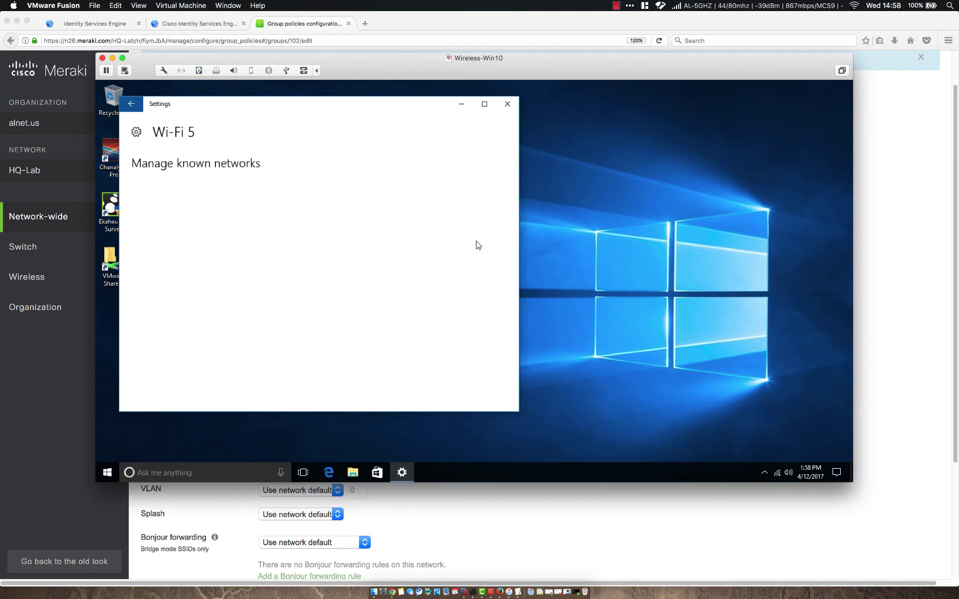
left_click(508, 104)
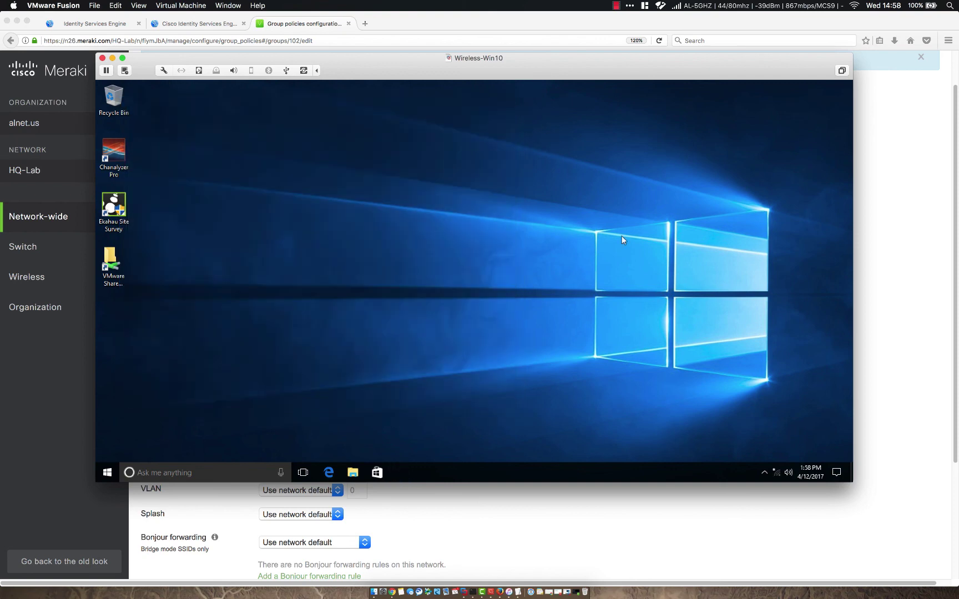